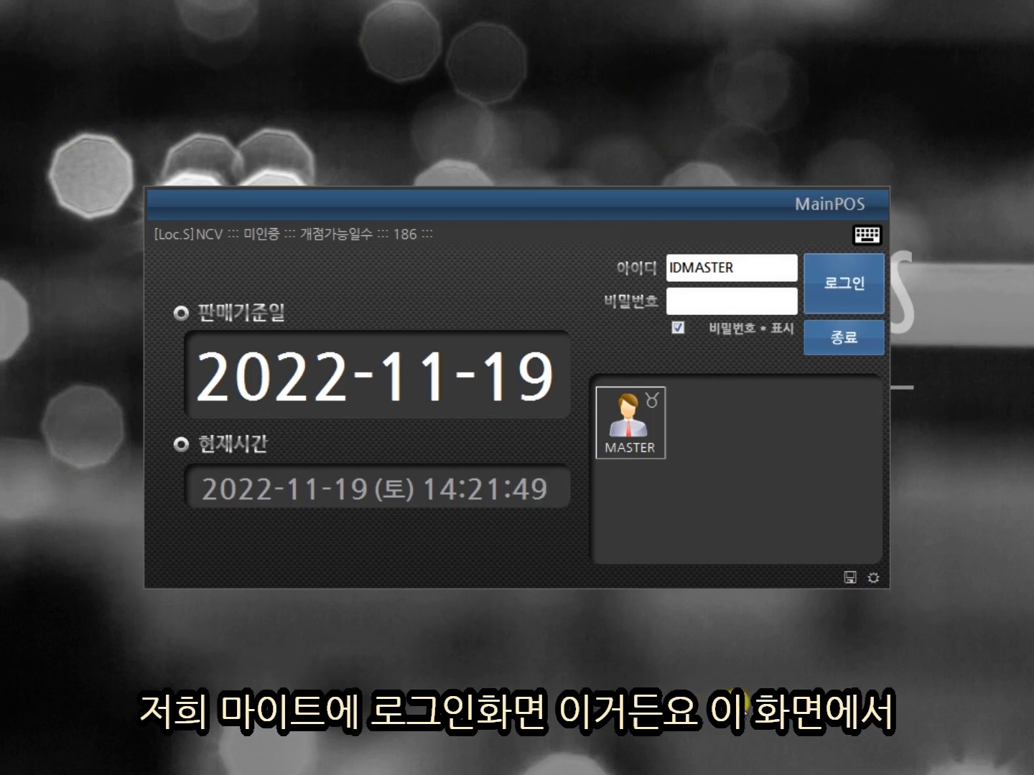
Step: Back up the POS database and open its backup_db folder to check the folder path and the new .bak file
{"action": "left_click", "coordinate": [848, 578]}
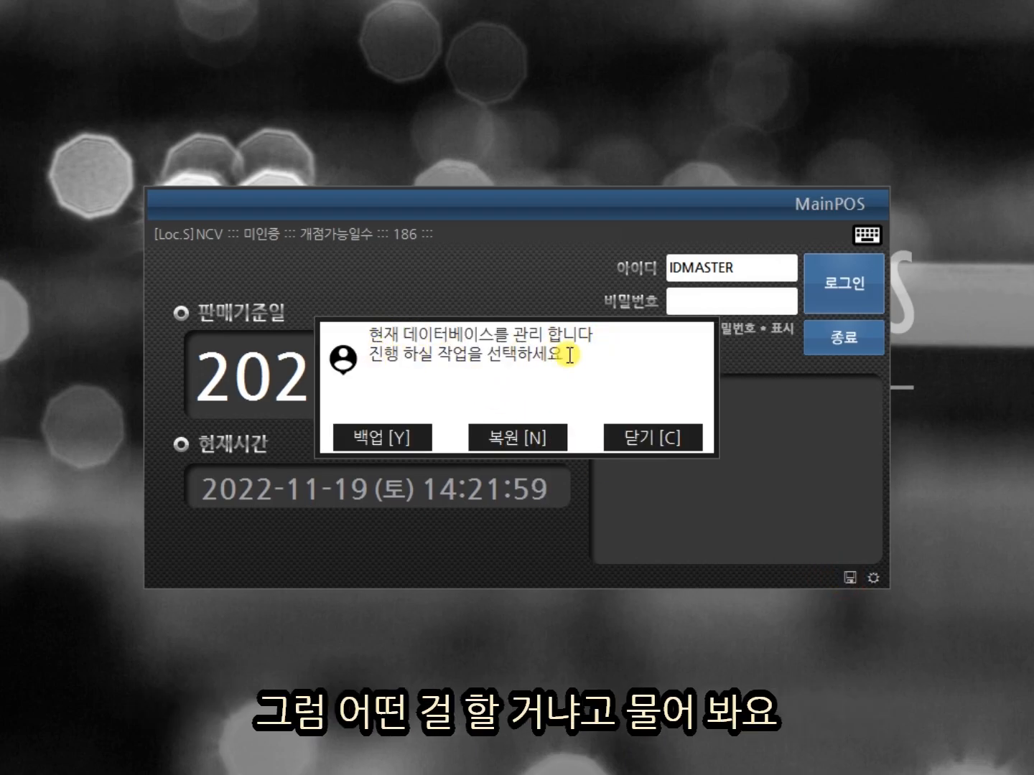
{"action": "left_click", "coordinate": [379, 436]}
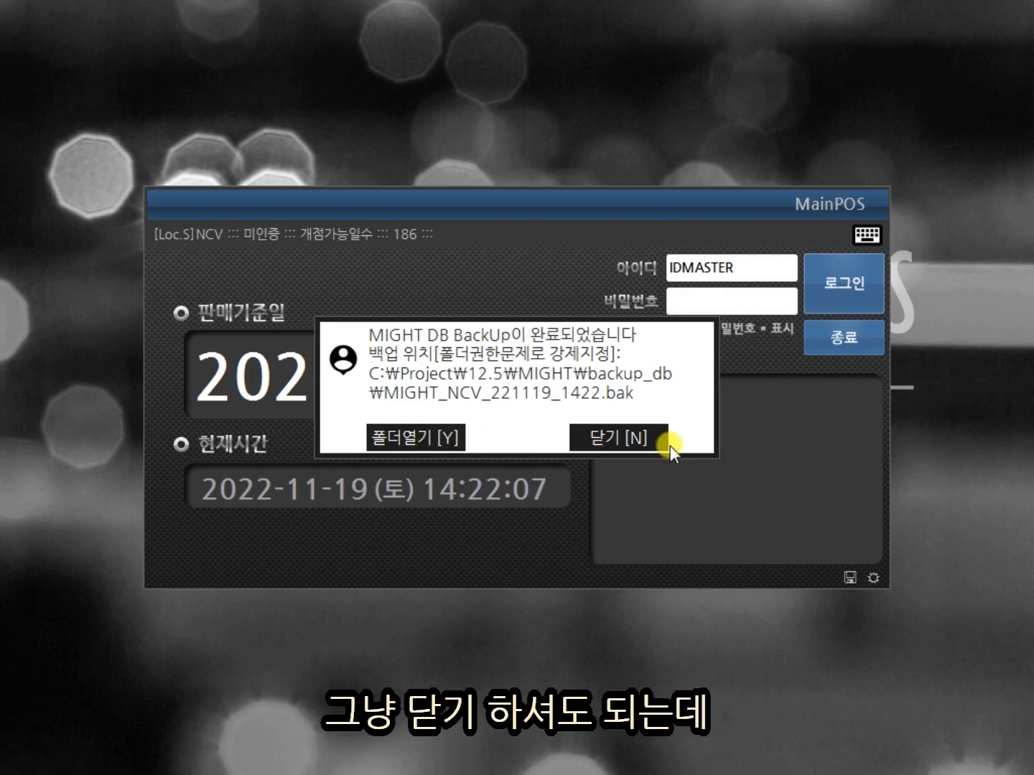
{"action": "left_click", "coordinate": [392, 437]}
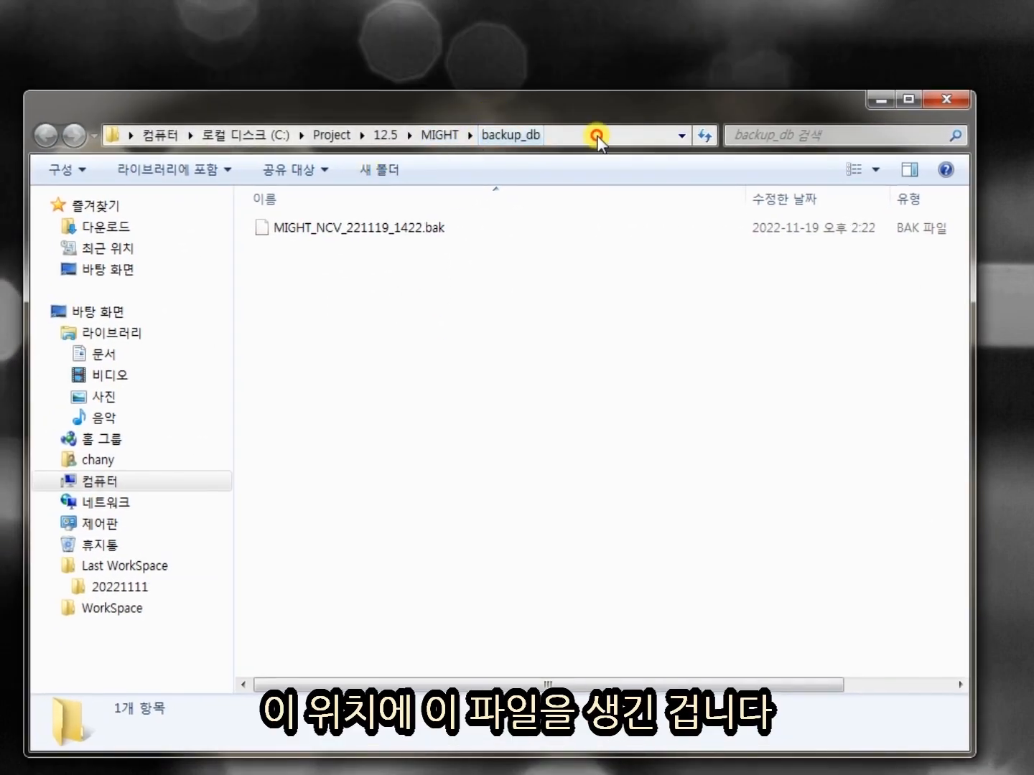
{"action": "left_click", "coordinate": [598, 136]}
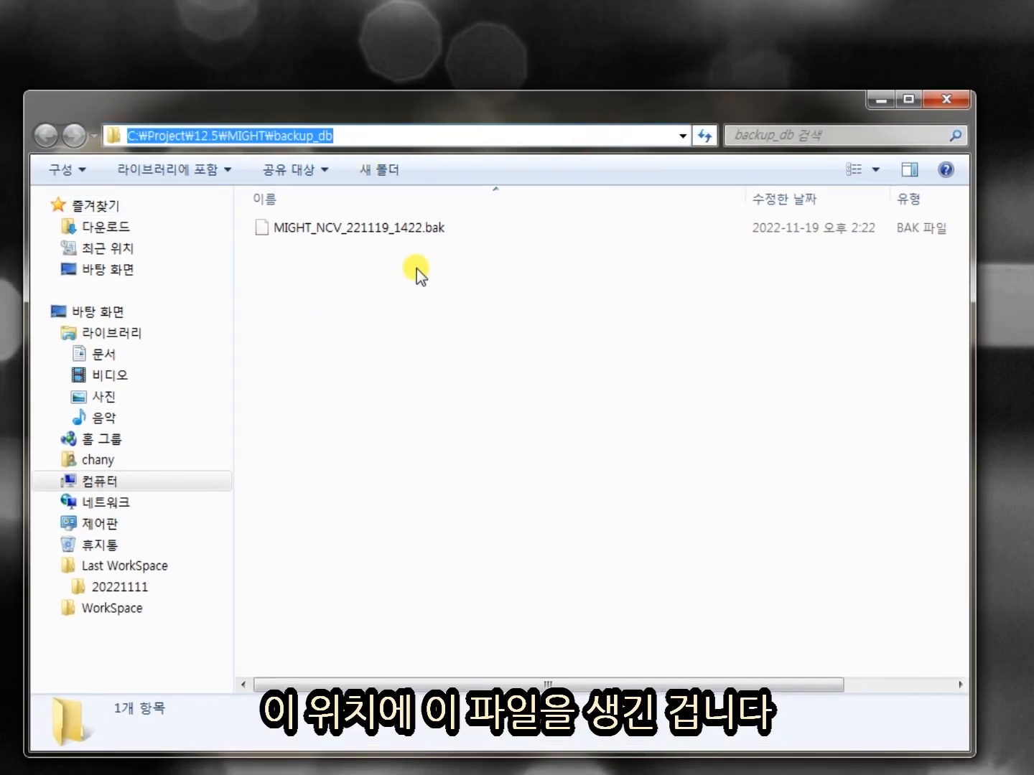
{"action": "left_click", "coordinate": [409, 229]}
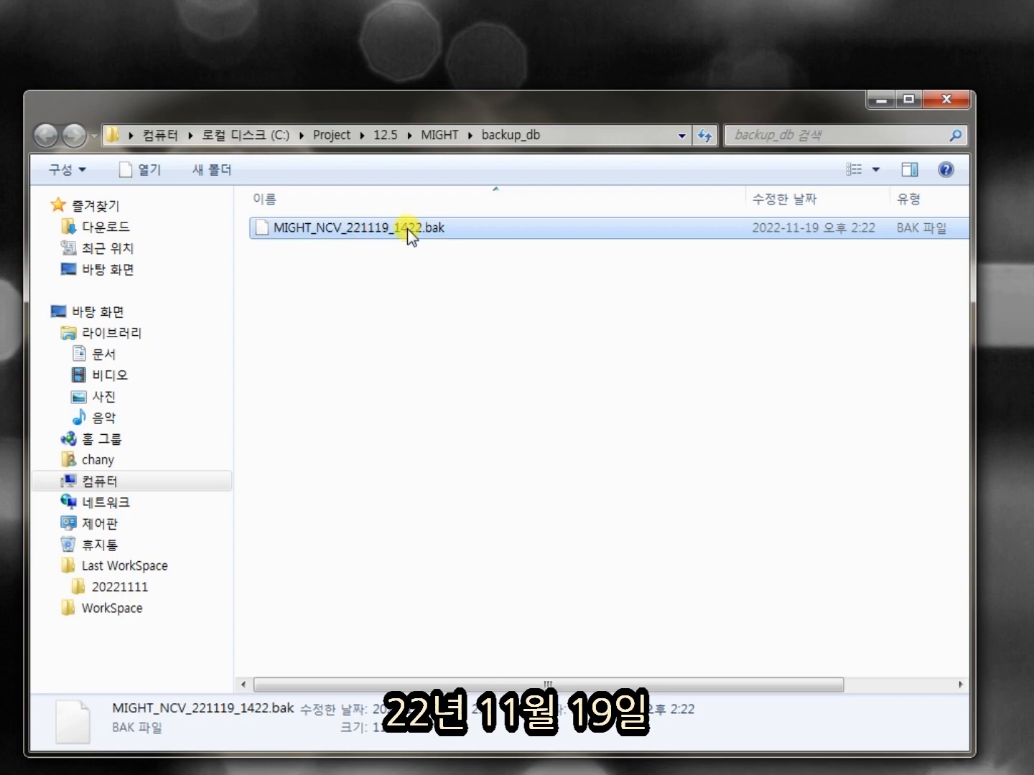
{"action": "left_click", "coordinate": [732, 421]}
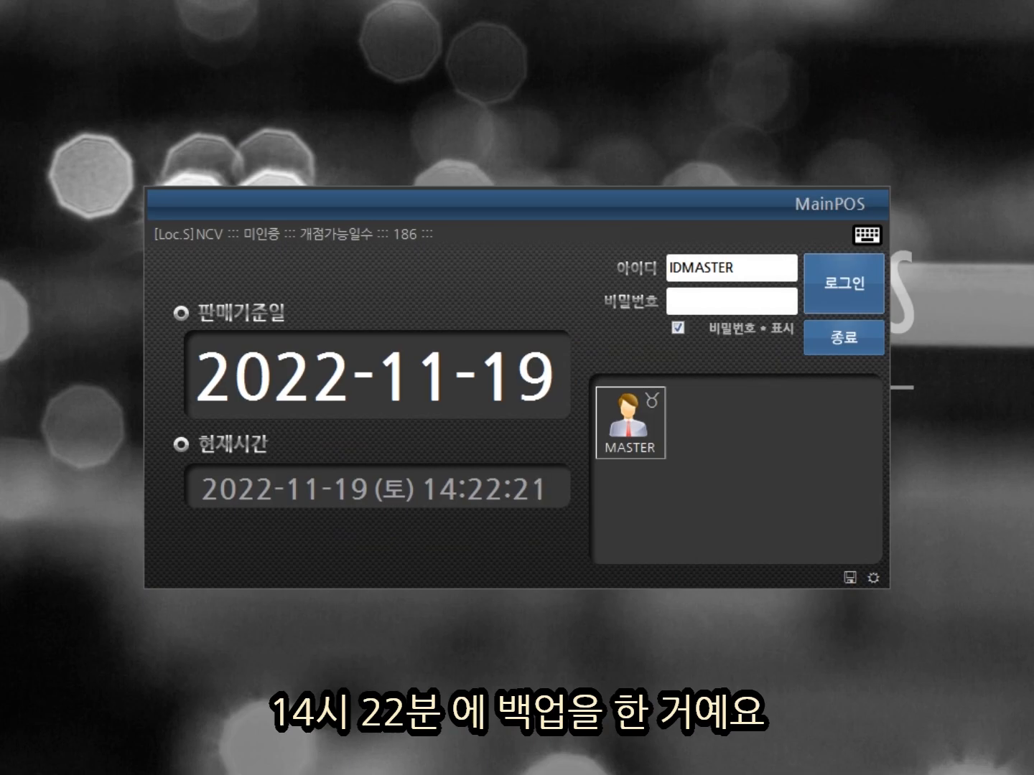
Step: Run the database backup again and open the folder holding the backup file
{"action": "left_click", "coordinate": [850, 578]}
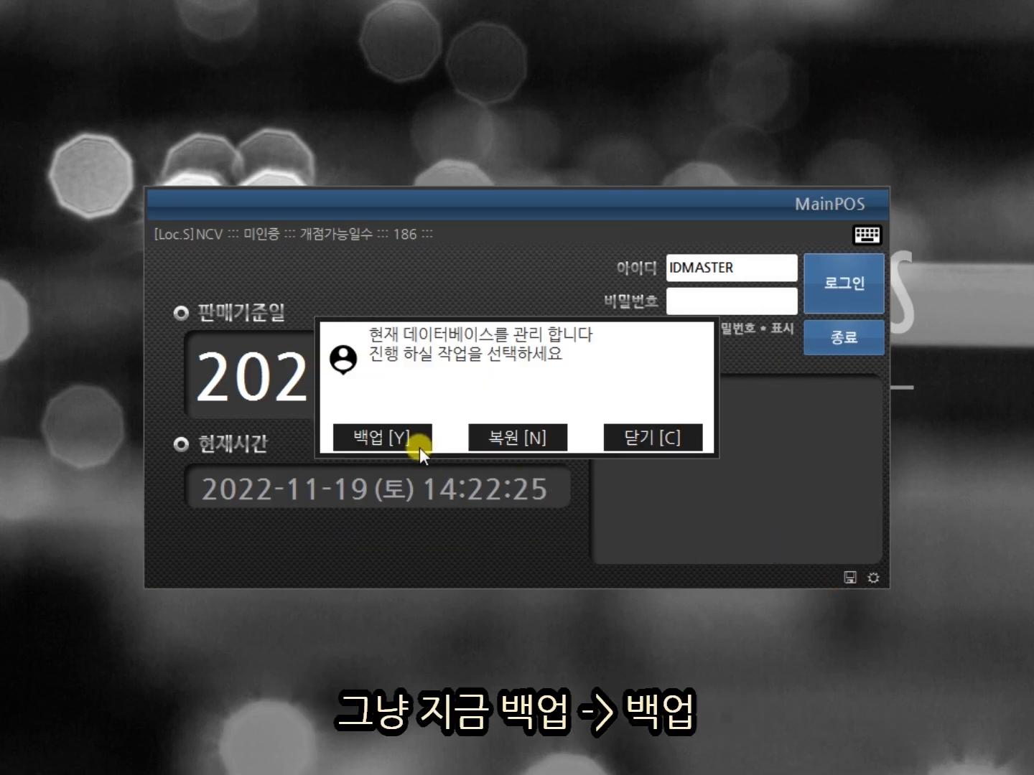
{"action": "left_click", "coordinate": [413, 445]}
{"action": "left_click", "coordinate": [427, 439]}
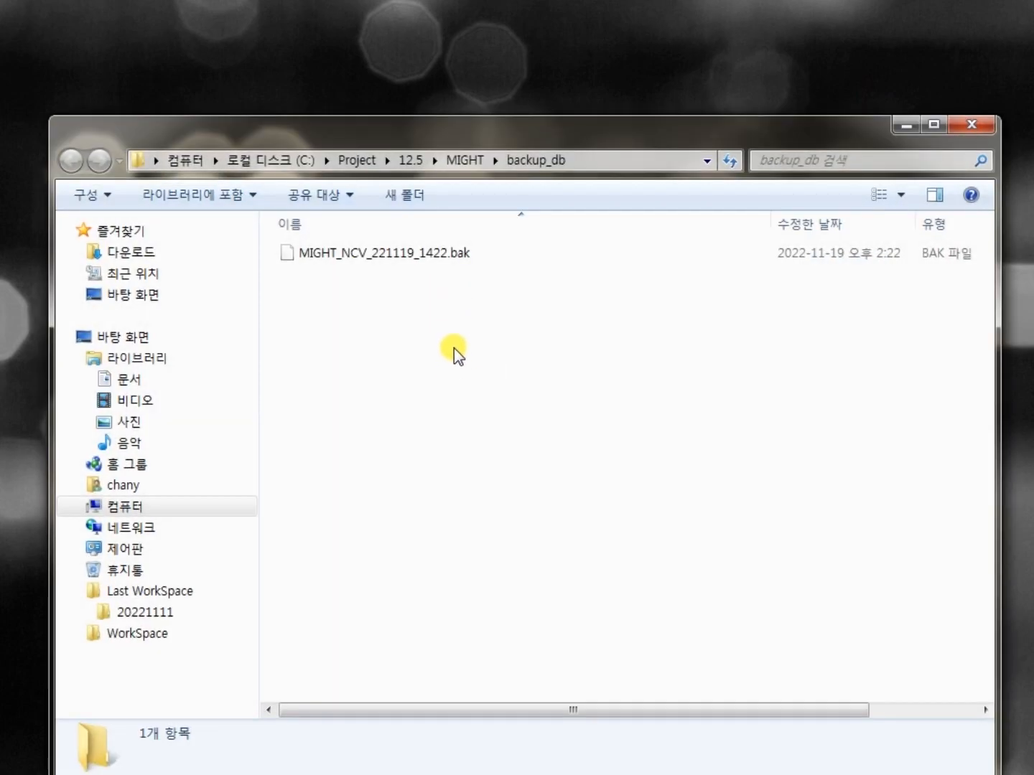
Step: Examine the backup file's name and modified time in the backup_db folder, and minimise the folder window
{"action": "left_click", "coordinate": [455, 347]}
{"action": "left_click", "coordinate": [469, 338]}
{"action": "left_click", "coordinate": [468, 340]}
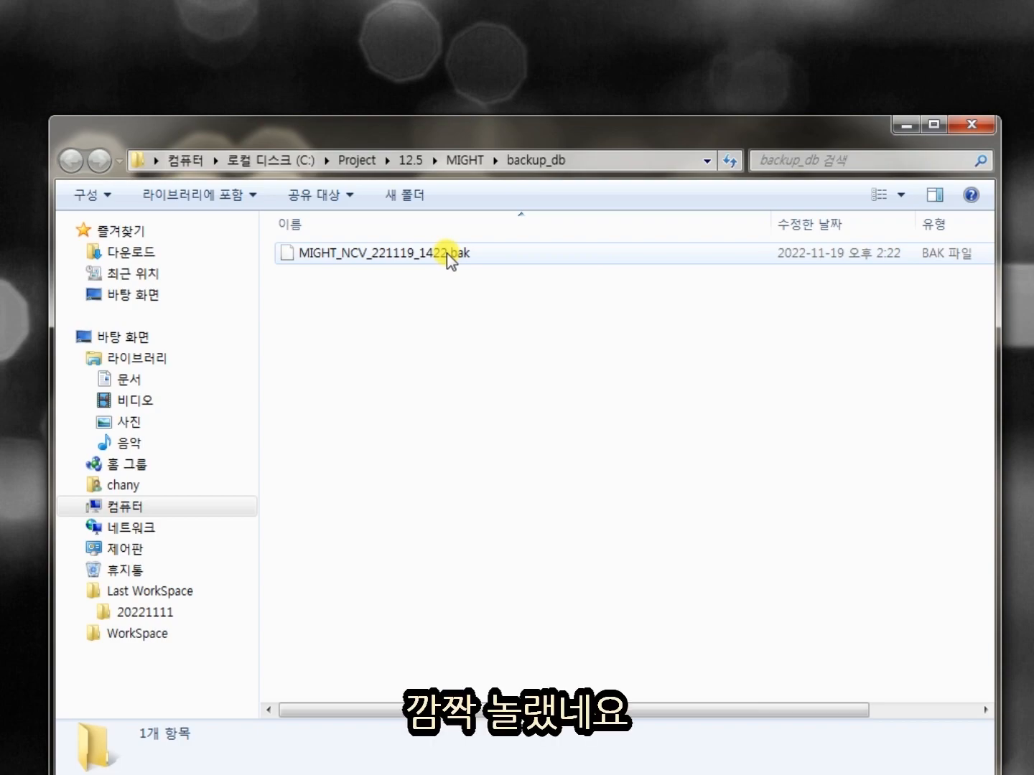
{"action": "left_click", "coordinate": [447, 254]}
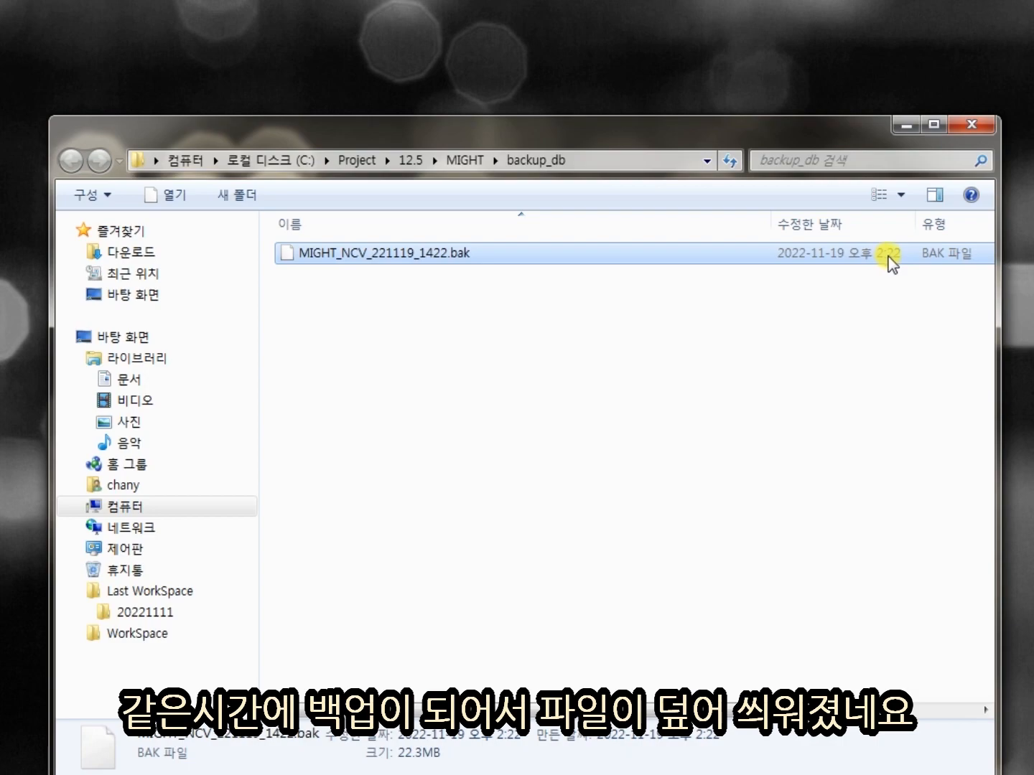
{"action": "left_click", "coordinate": [750, 530]}
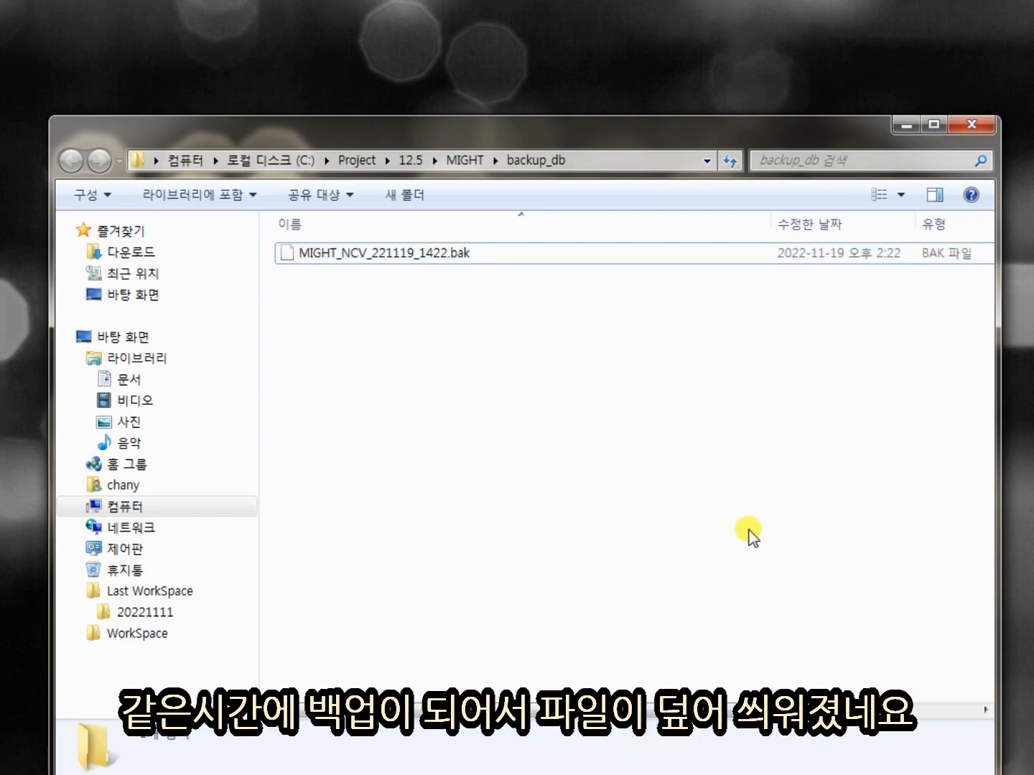
{"action": "left_click", "coordinate": [748, 532]}
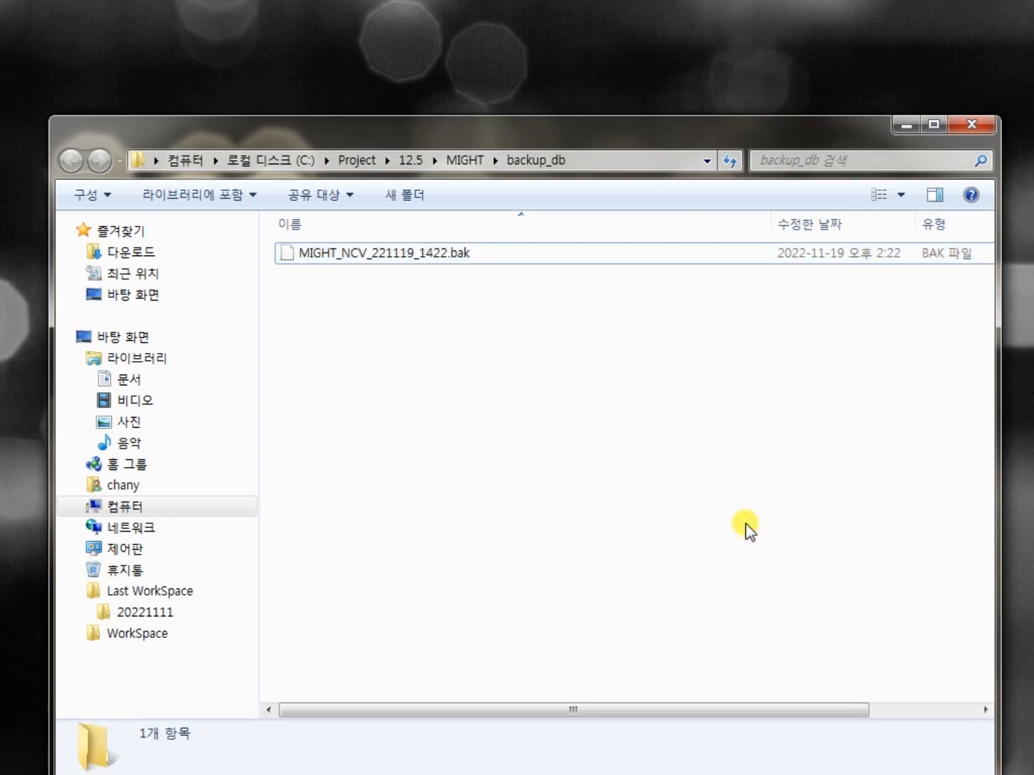
{"action": "left_click", "coordinate": [805, 535]}
{"action": "left_click_drag", "start_coordinate": [830, 136], "coordinate": [831, 81]}
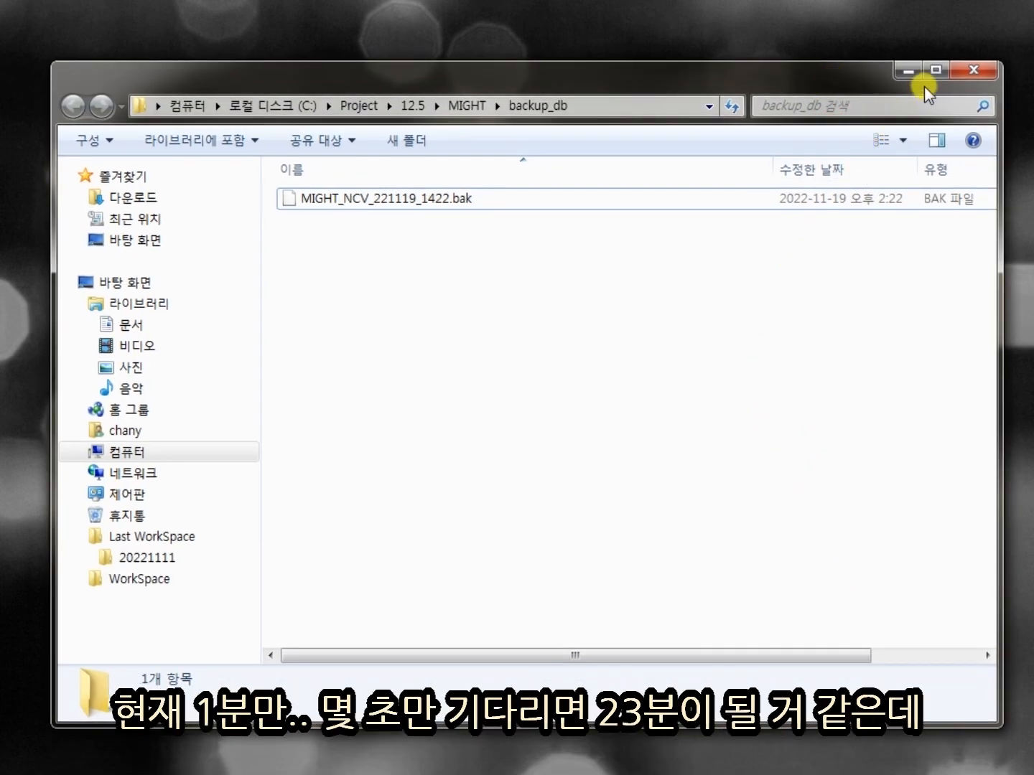
{"action": "left_click", "coordinate": [908, 71]}
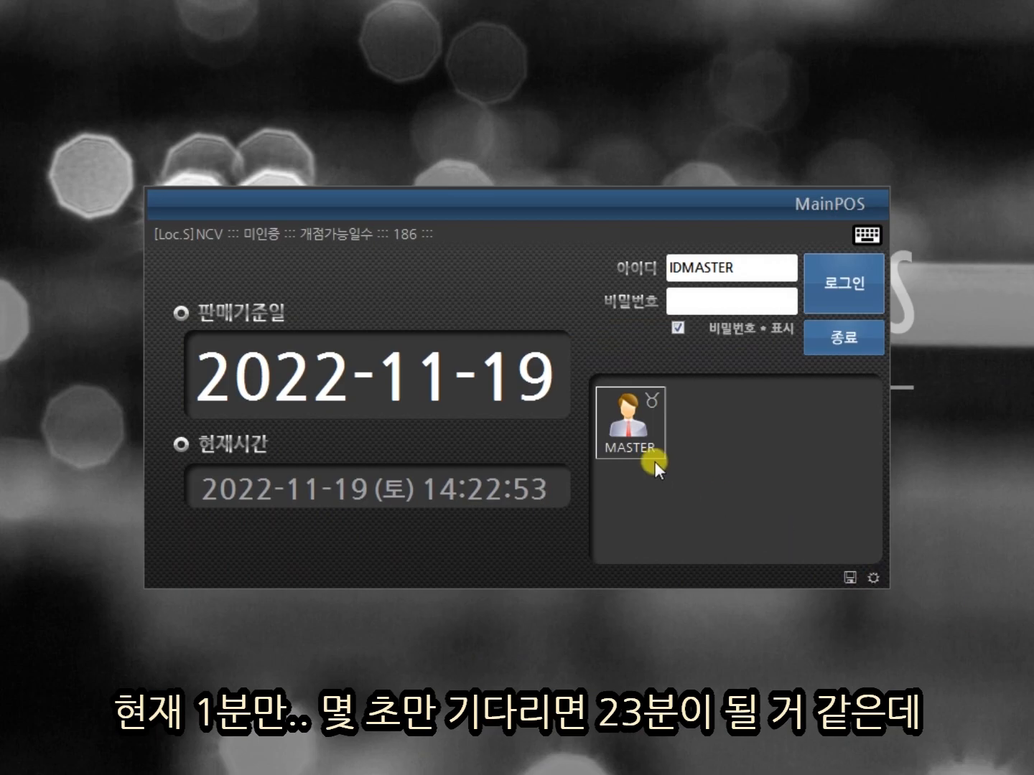
{"action": "left_click", "coordinate": [499, 298]}
{"action": "left_click", "coordinate": [488, 281]}
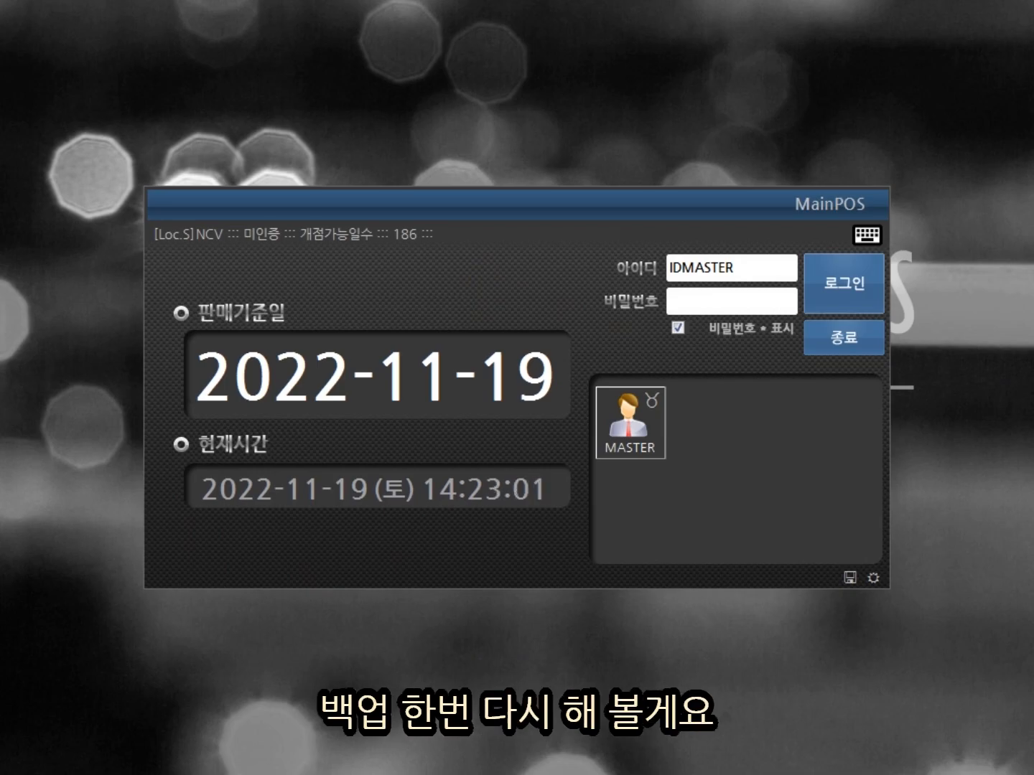
Step: Create another database backup, open its folder and compare the 1422 and 1423 .bak files
{"action": "left_click", "coordinate": [849, 578]}
{"action": "left_click", "coordinate": [397, 428]}
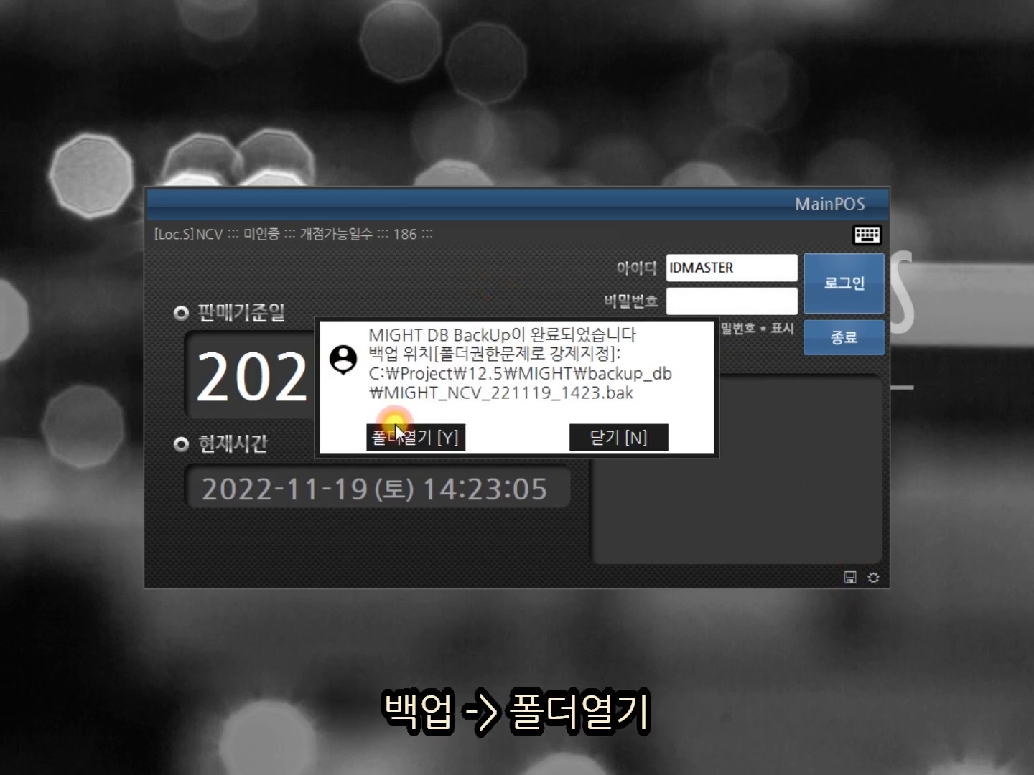
{"action": "left_click", "coordinate": [396, 439]}
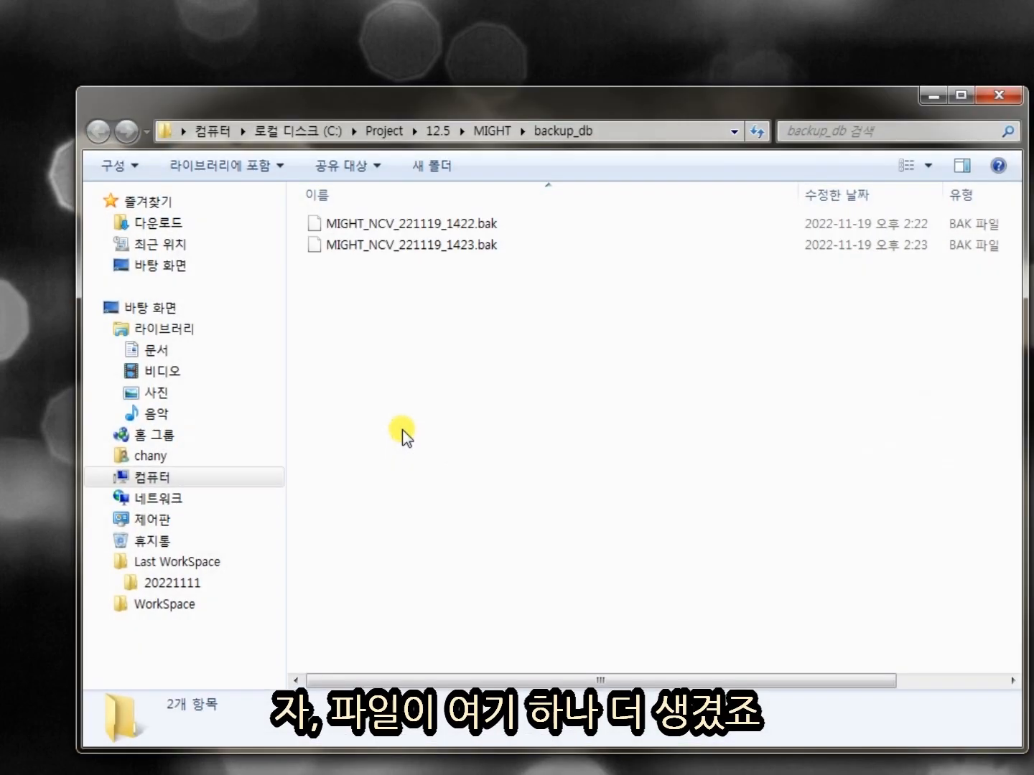
{"action": "left_click", "coordinate": [440, 245]}
{"action": "left_click", "coordinate": [477, 225]}
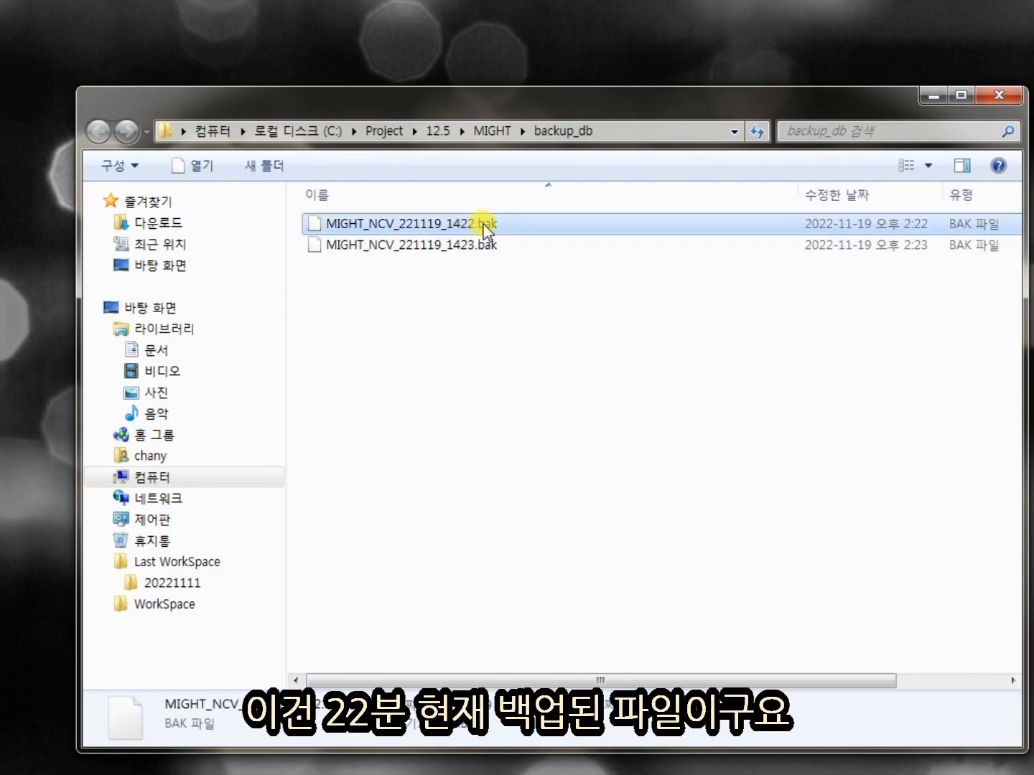
{"action": "left_click", "coordinate": [481, 244]}
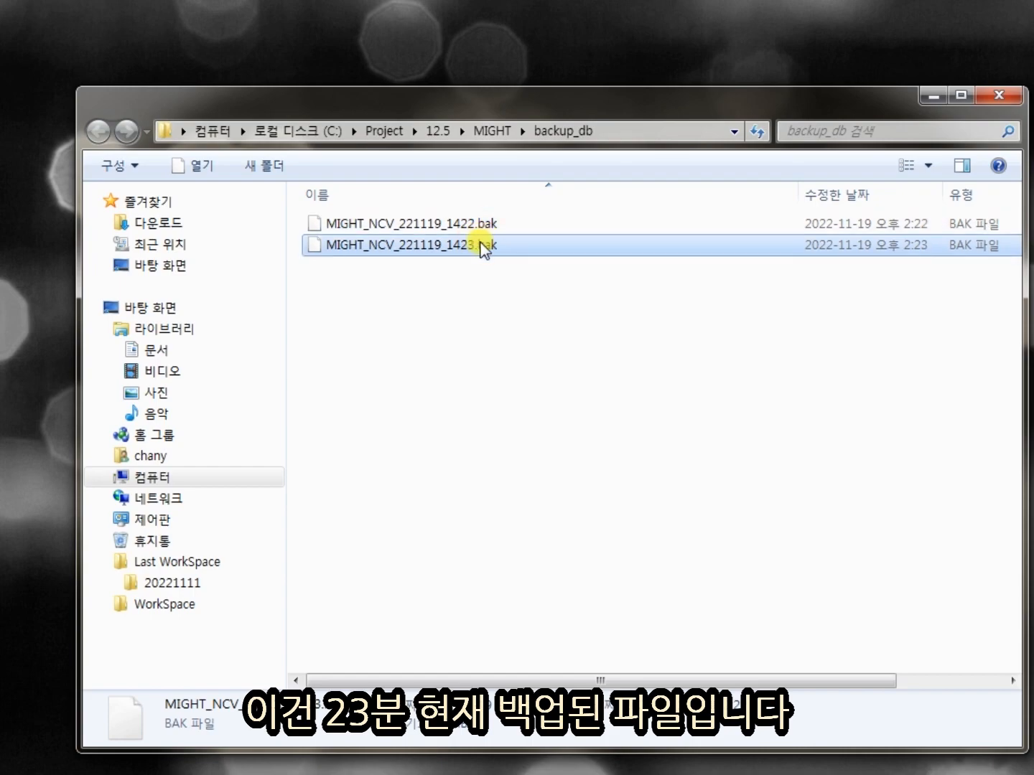
{"action": "left_click", "coordinate": [488, 486]}
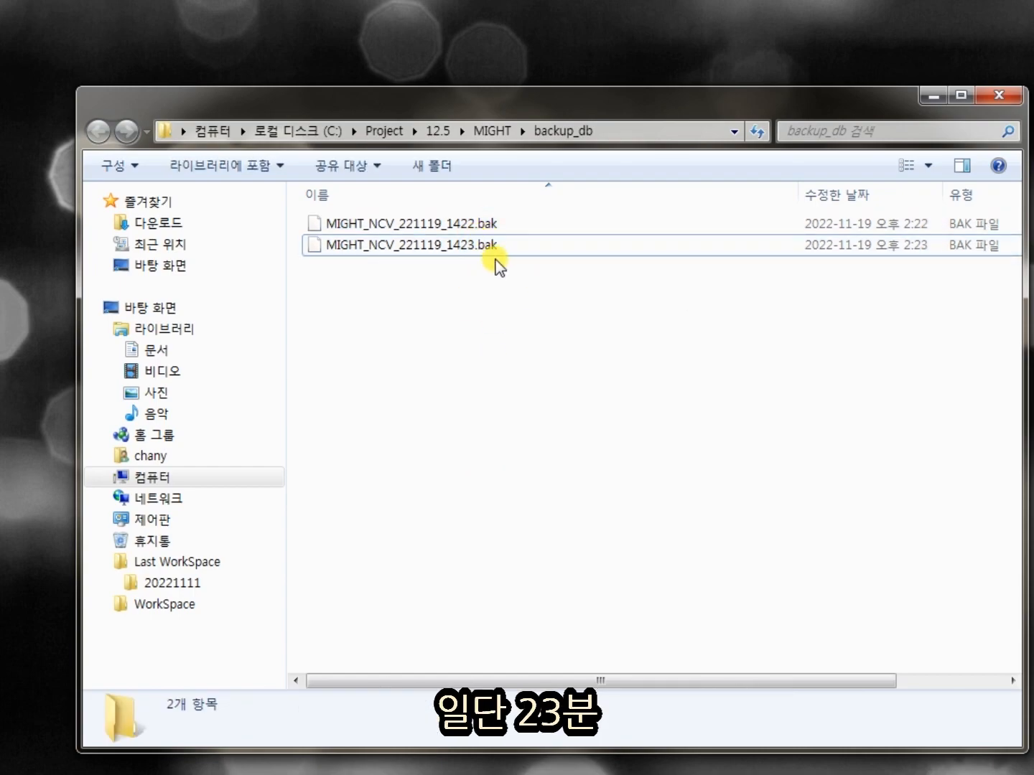
Step: Delete MIGHT_NCV_221119_1423.bak from the backup_db folder and minimise the folder window
{"action": "left_click", "coordinate": [462, 246]}
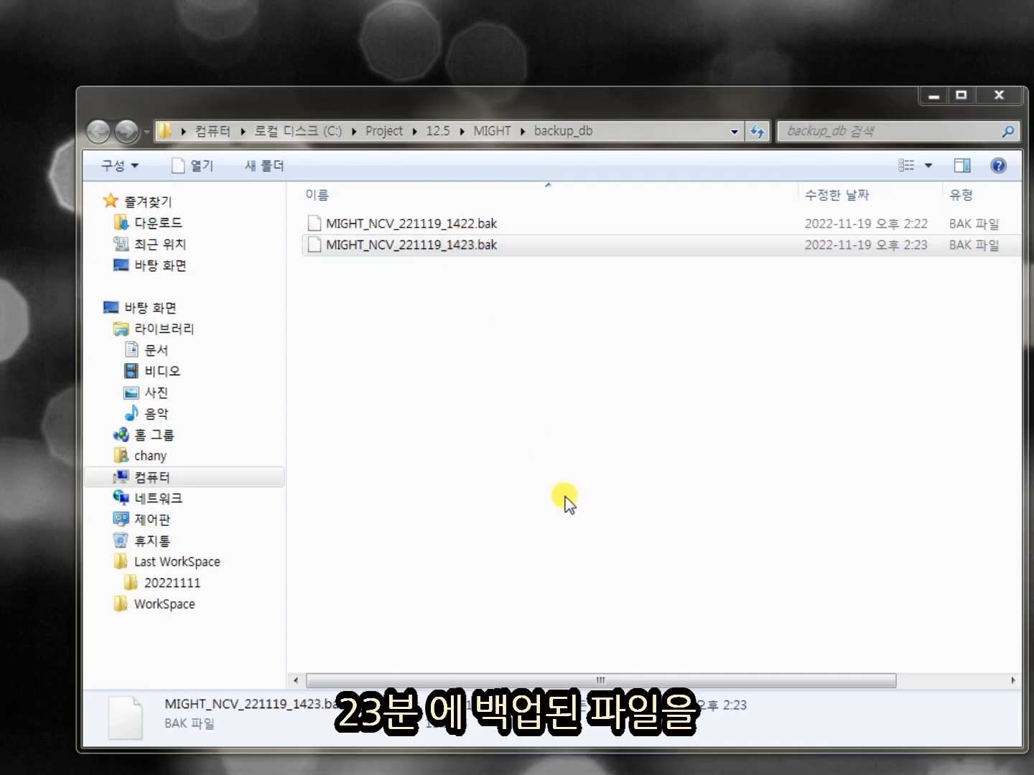
{"action": "key", "text": "Delete"}
{"action": "left_click", "coordinate": [619, 457]}
{"action": "left_click", "coordinate": [754, 538]}
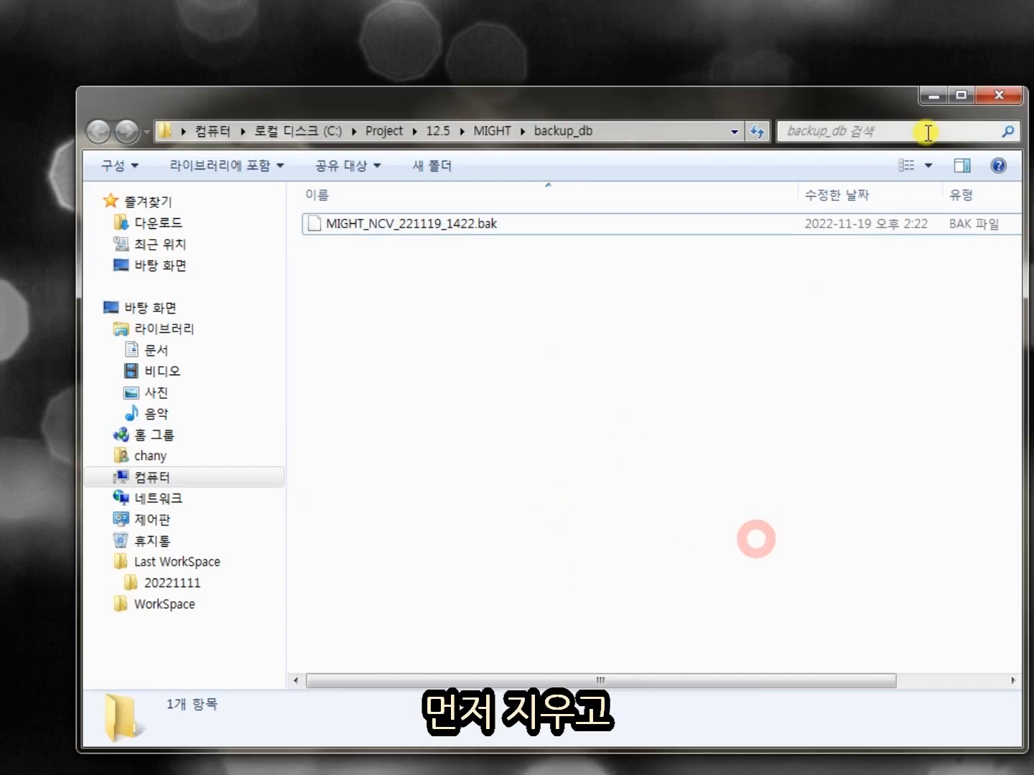
{"action": "left_click", "coordinate": [934, 95]}
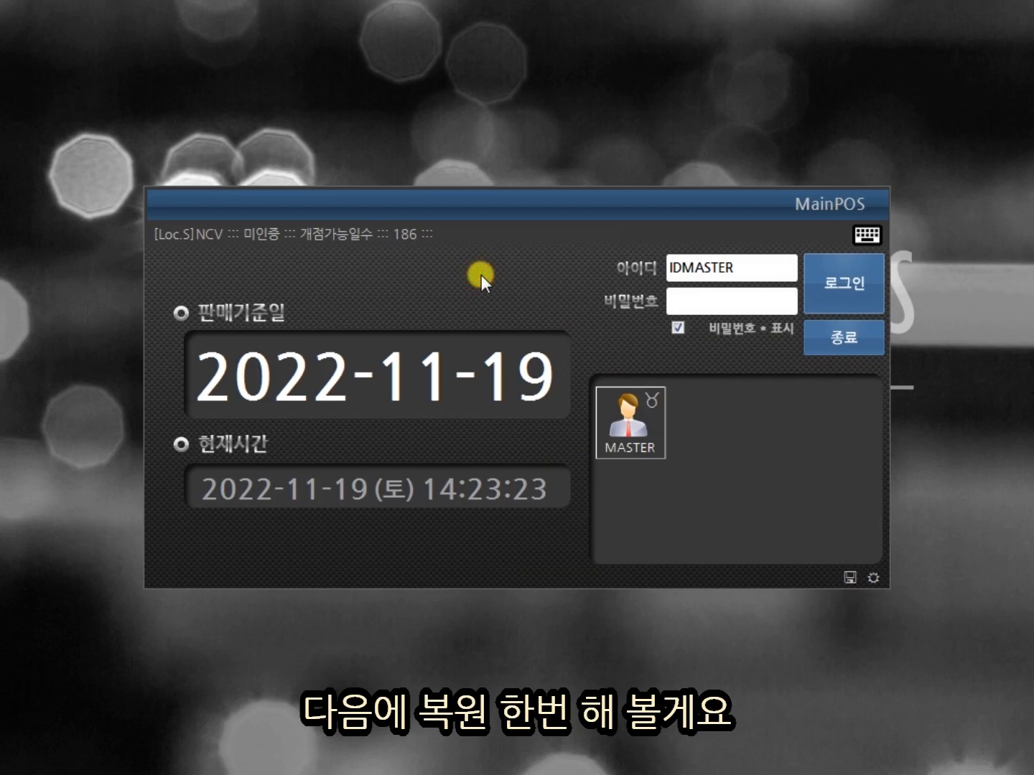
Step: Start a database restore and choose MIGHT_NCV_221119_1422.bak from the backup_db folder as the source file
{"action": "left_click", "coordinate": [845, 578]}
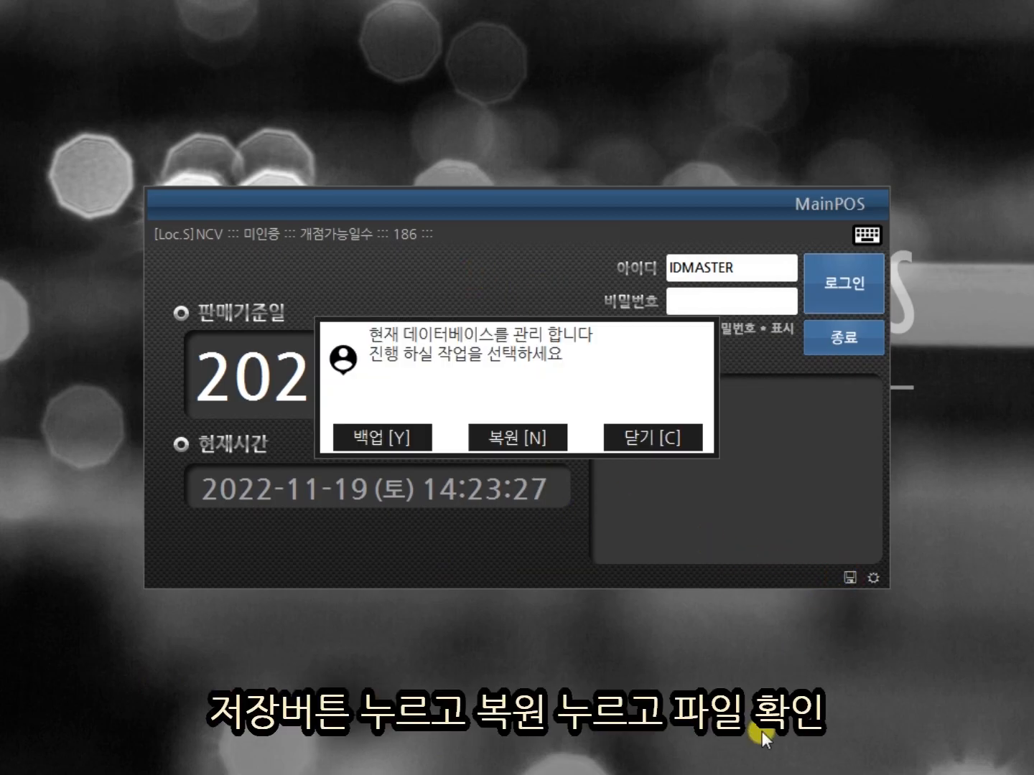
{"action": "left_click", "coordinate": [524, 438]}
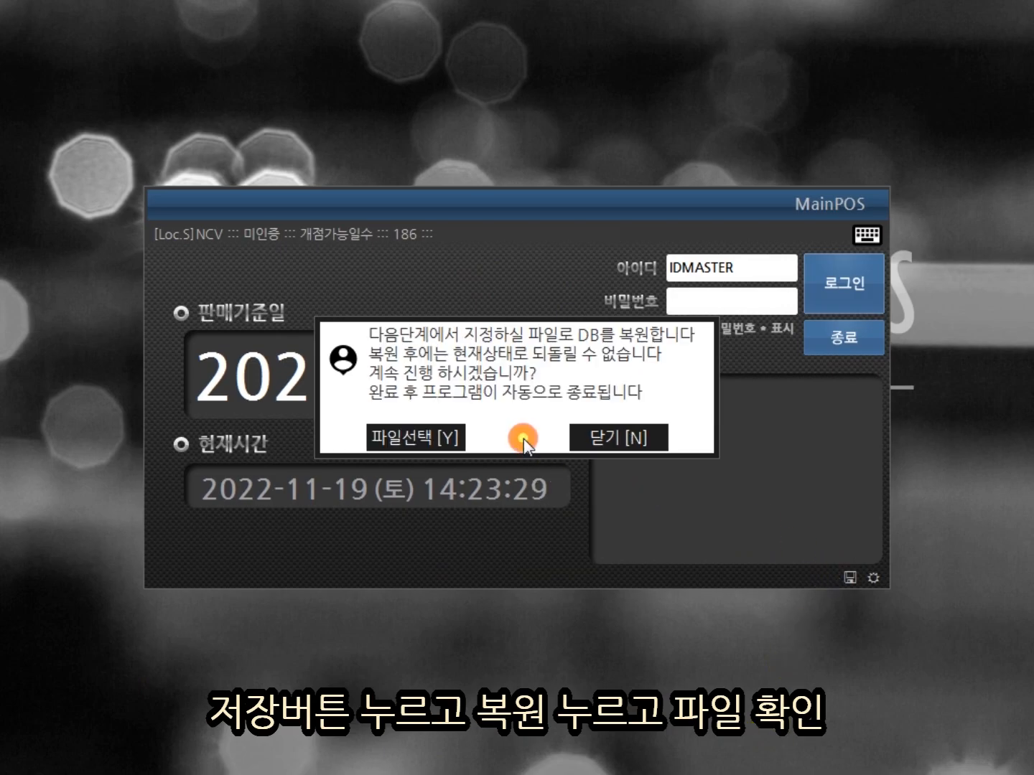
{"action": "left_click", "coordinate": [417, 436]}
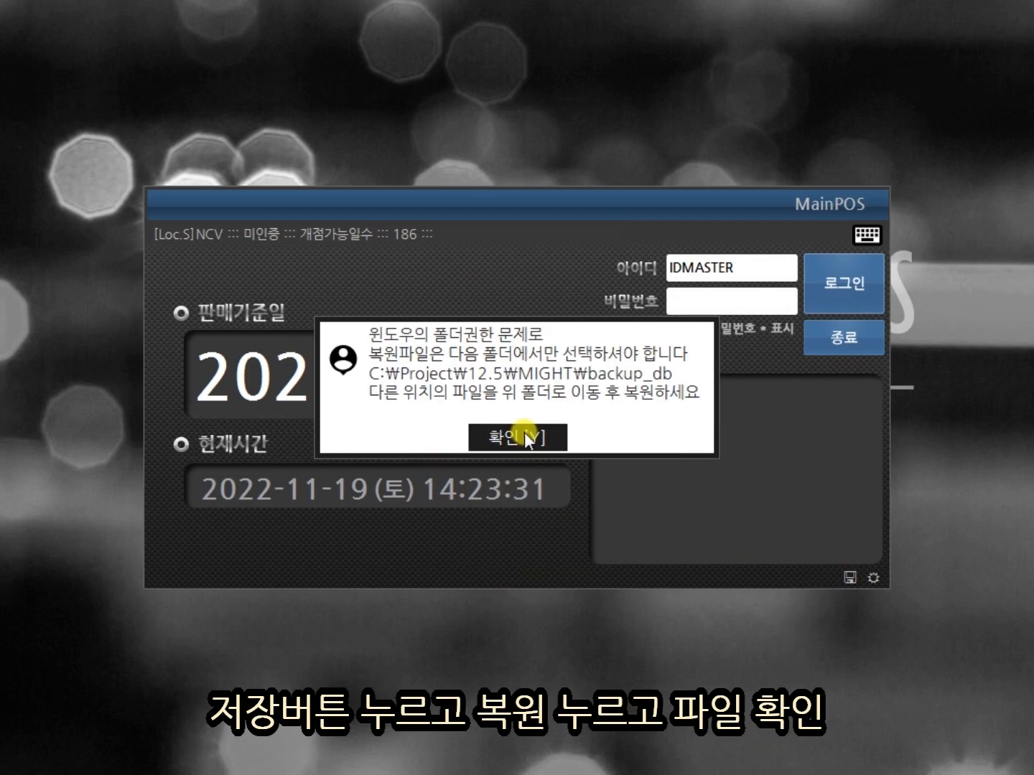
{"action": "left_click", "coordinate": [526, 436]}
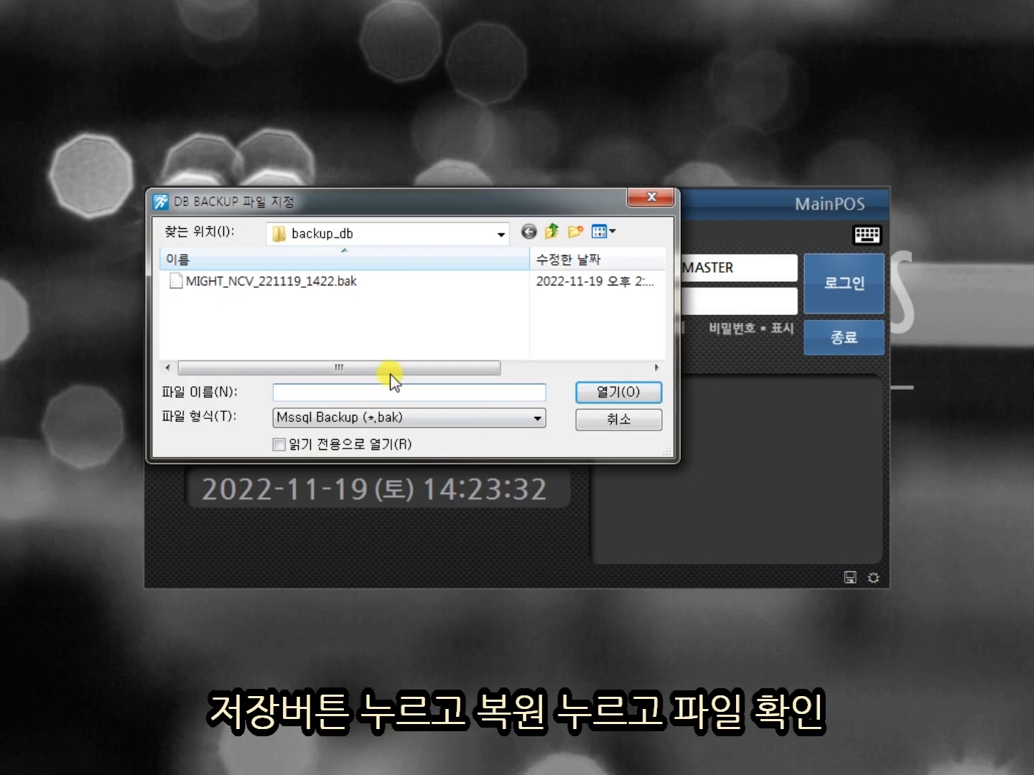
{"action": "left_click", "coordinate": [295, 282]}
{"action": "left_click", "coordinate": [618, 395]}
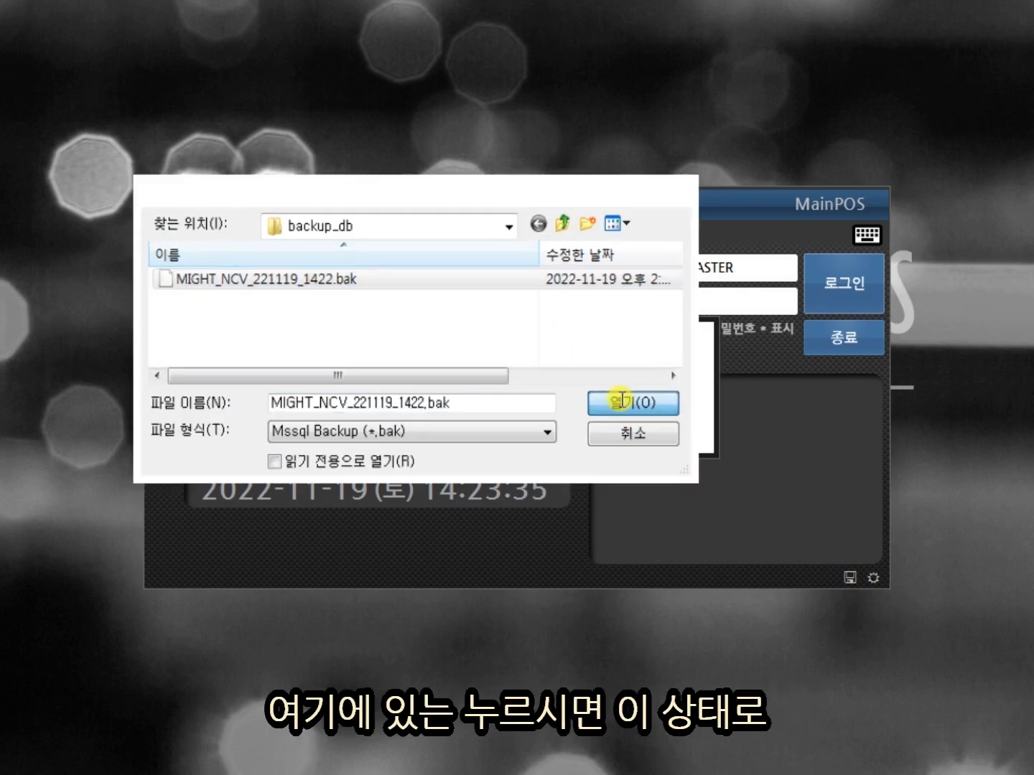
Step: Read the restore warning, confirm restoring the database from NCV_221119_1422, and acknowledge the POS shutdown notice
{"action": "left_click", "coordinate": [426, 433]}
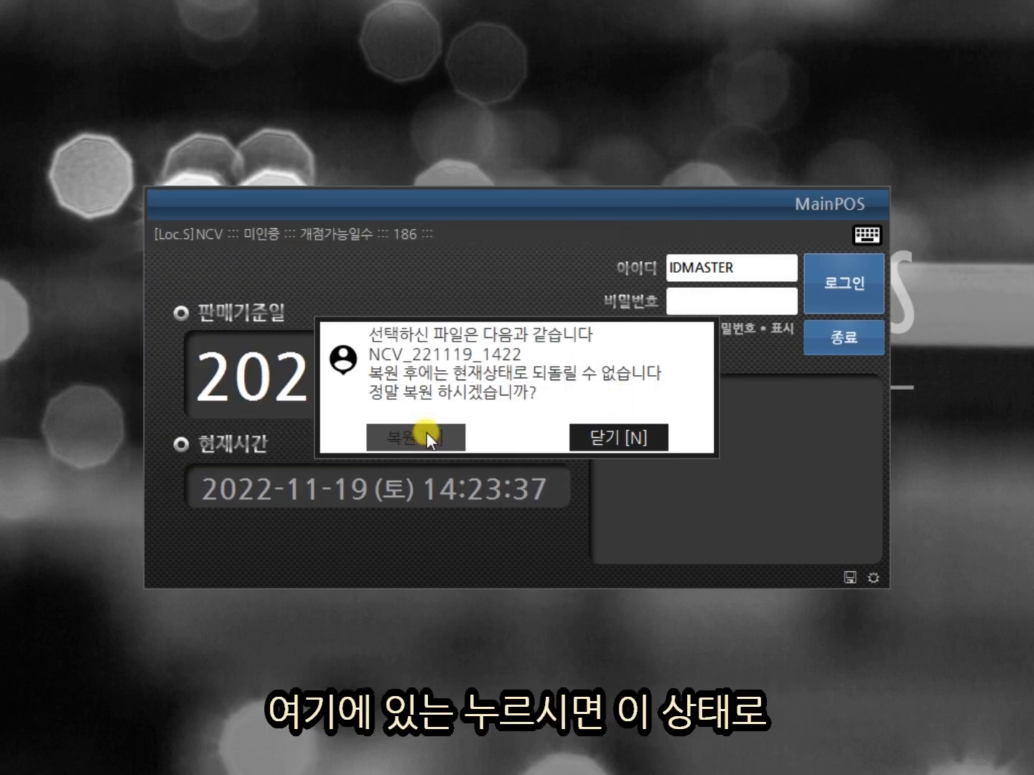
{"action": "left_click_drag", "start_coordinate": [384, 334], "coordinate": [546, 373]}
{"action": "left_click", "coordinate": [367, 392]}
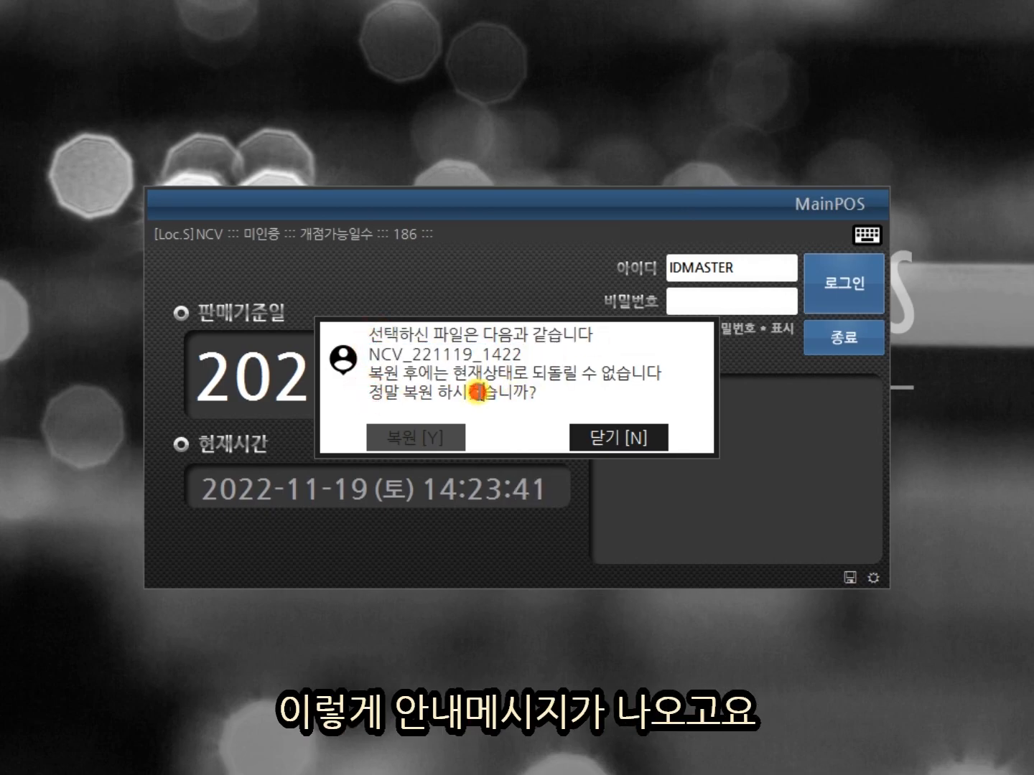
{"action": "left_click", "coordinate": [415, 436]}
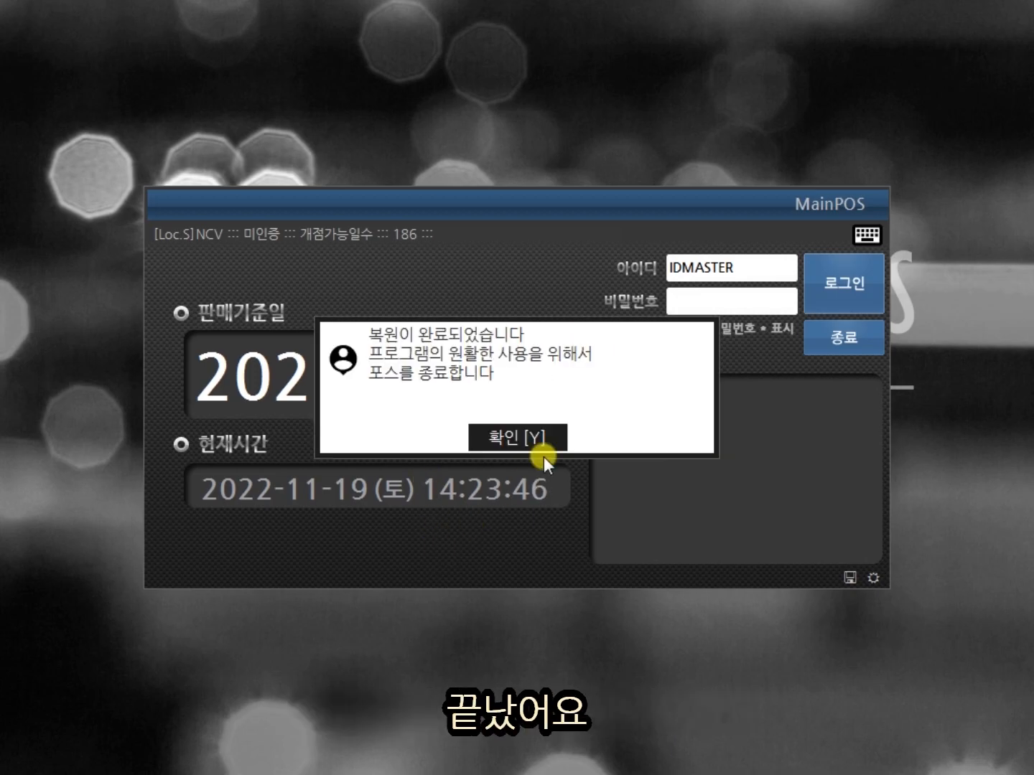
{"action": "left_click", "coordinate": [539, 439]}
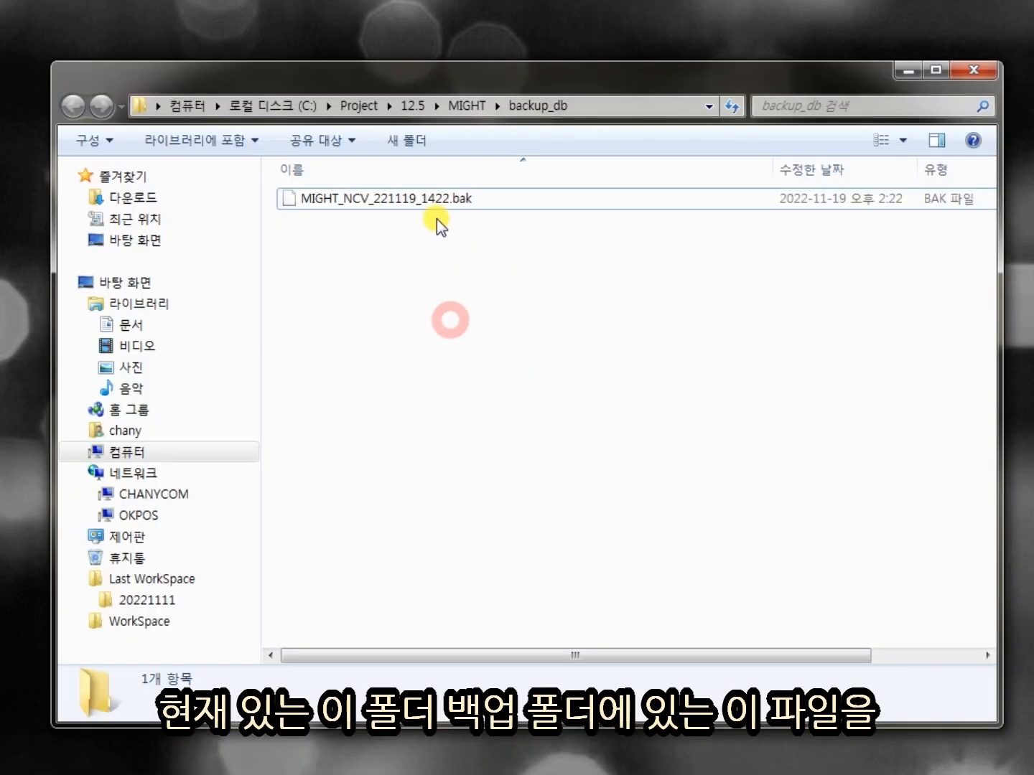
Step: Point out MIGHT_NCV_221119_1422.bak in the backup_db folder as the backup file, and minimise the folder window
{"action": "left_click", "coordinate": [434, 202]}
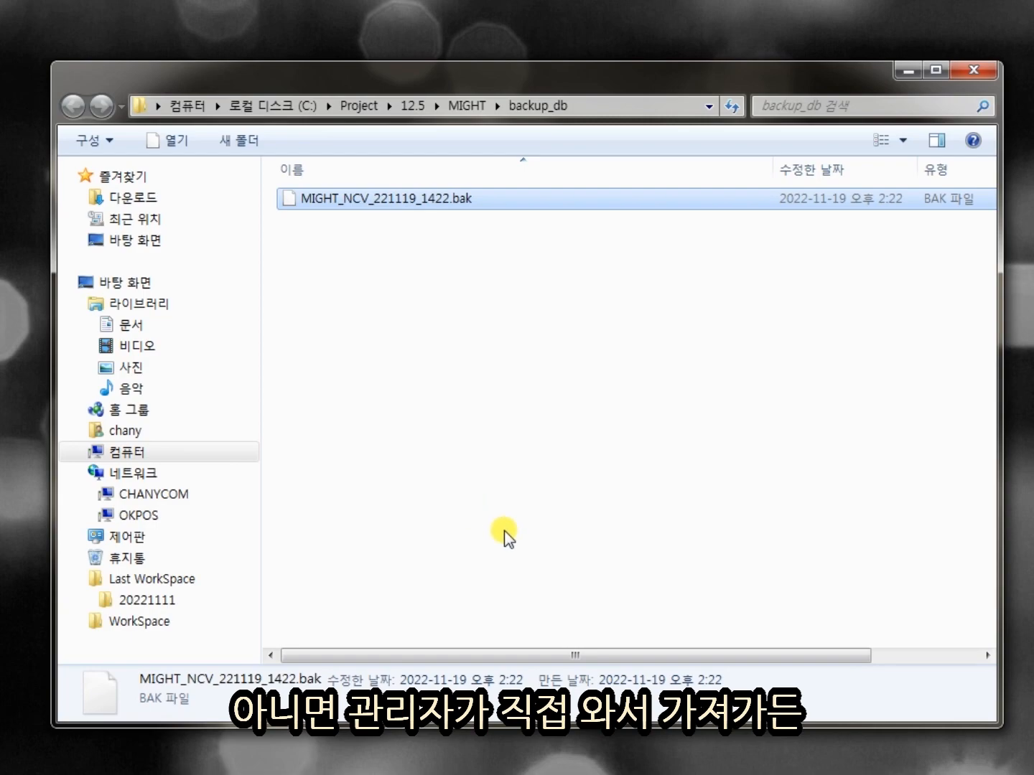
{"action": "left_click_drag", "start_coordinate": [446, 203], "coordinate": [420, 210]}
{"action": "left_click", "coordinate": [665, 361]}
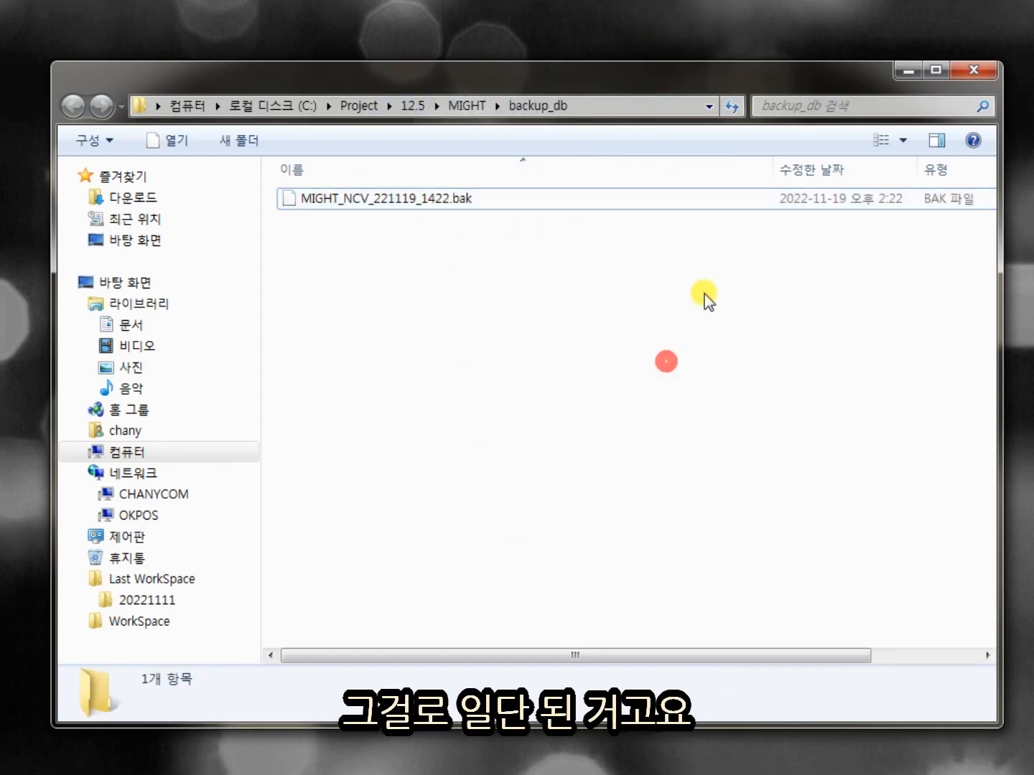
{"action": "left_click", "coordinate": [905, 70]}
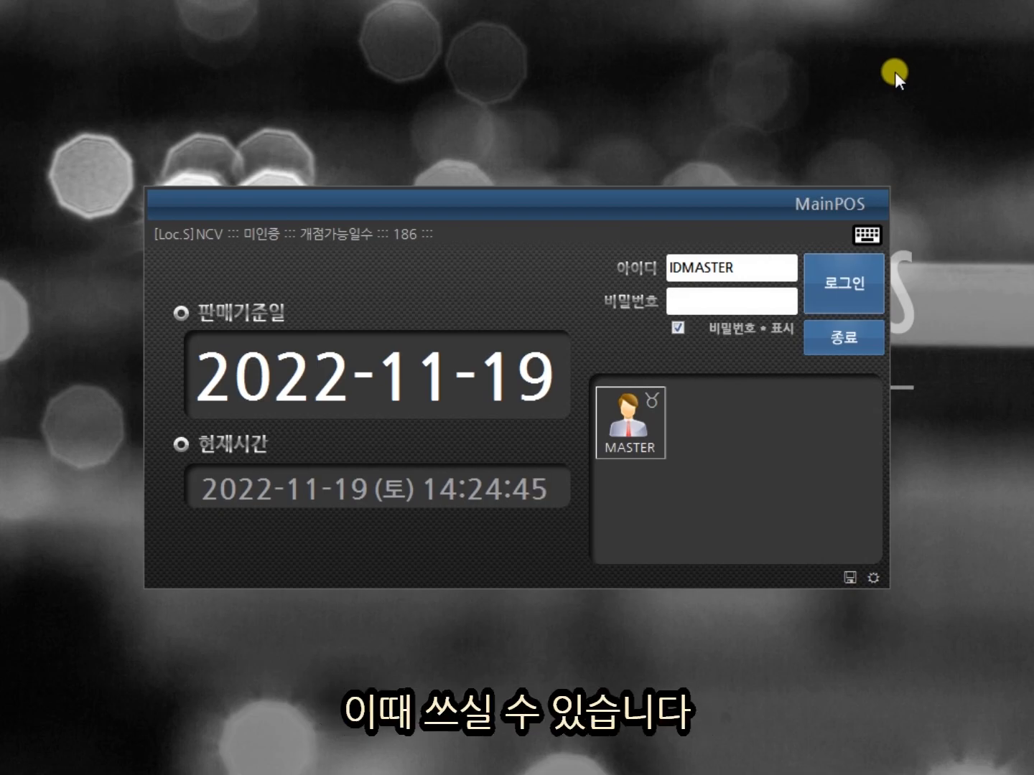
Step: Open the sales-date calendar on the login screen and log in to the POS with the IDMASTER account
{"action": "left_click", "coordinate": [572, 438]}
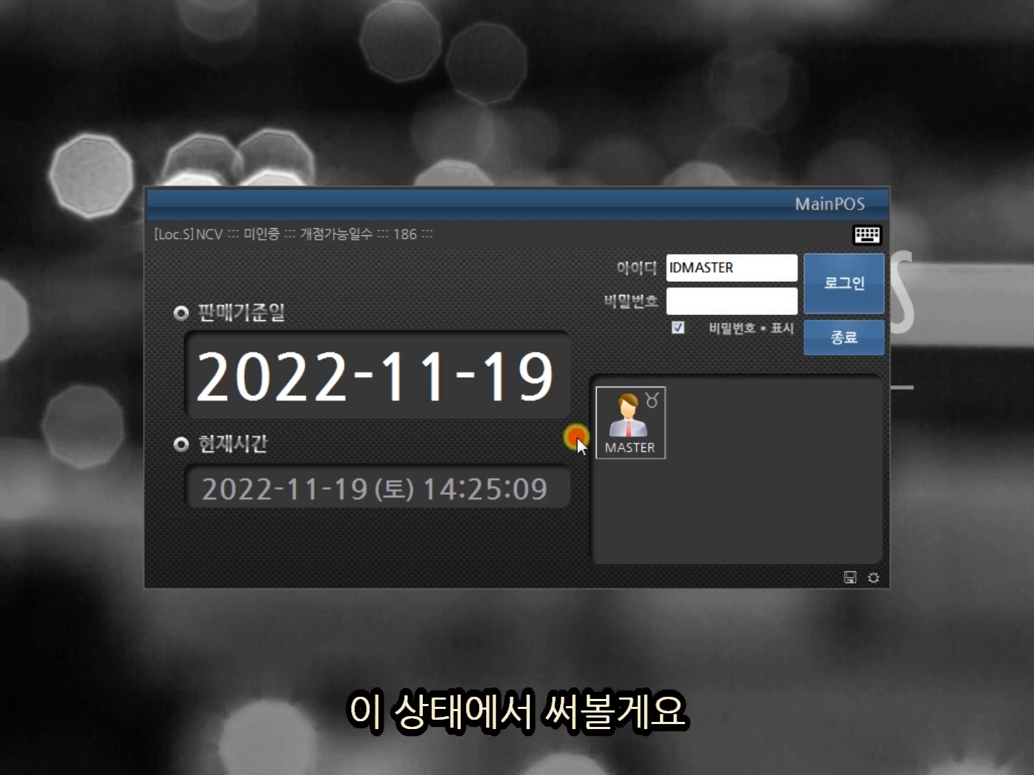
{"action": "left_click", "coordinate": [569, 439]}
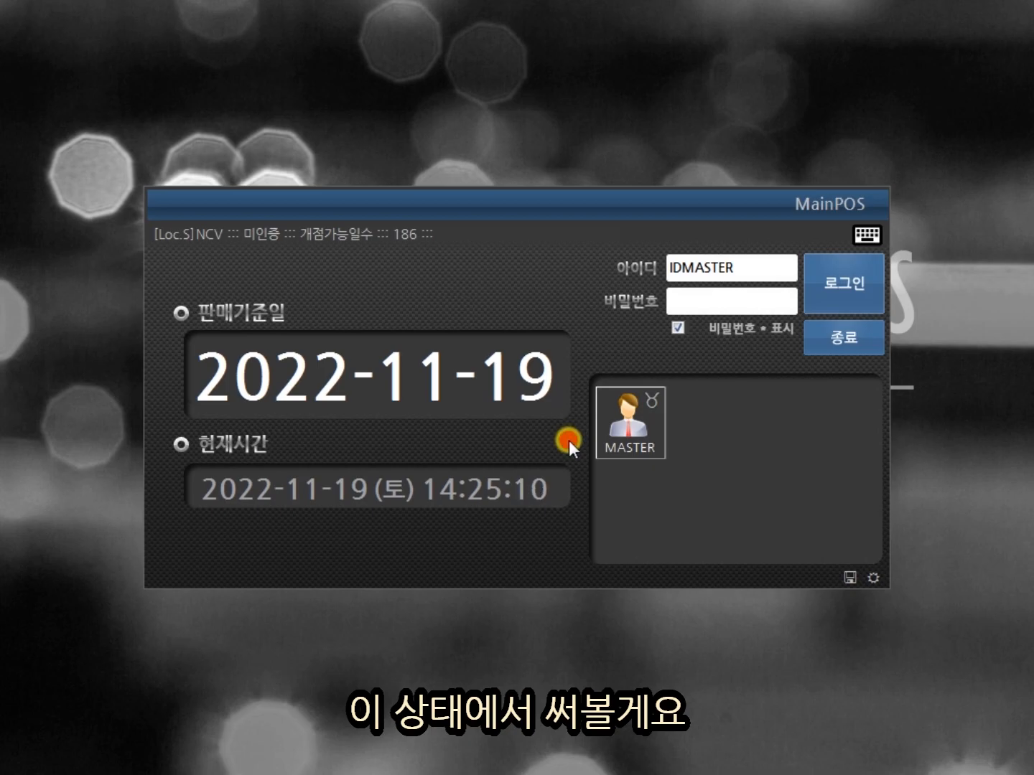
{"action": "left_click", "coordinate": [504, 366]}
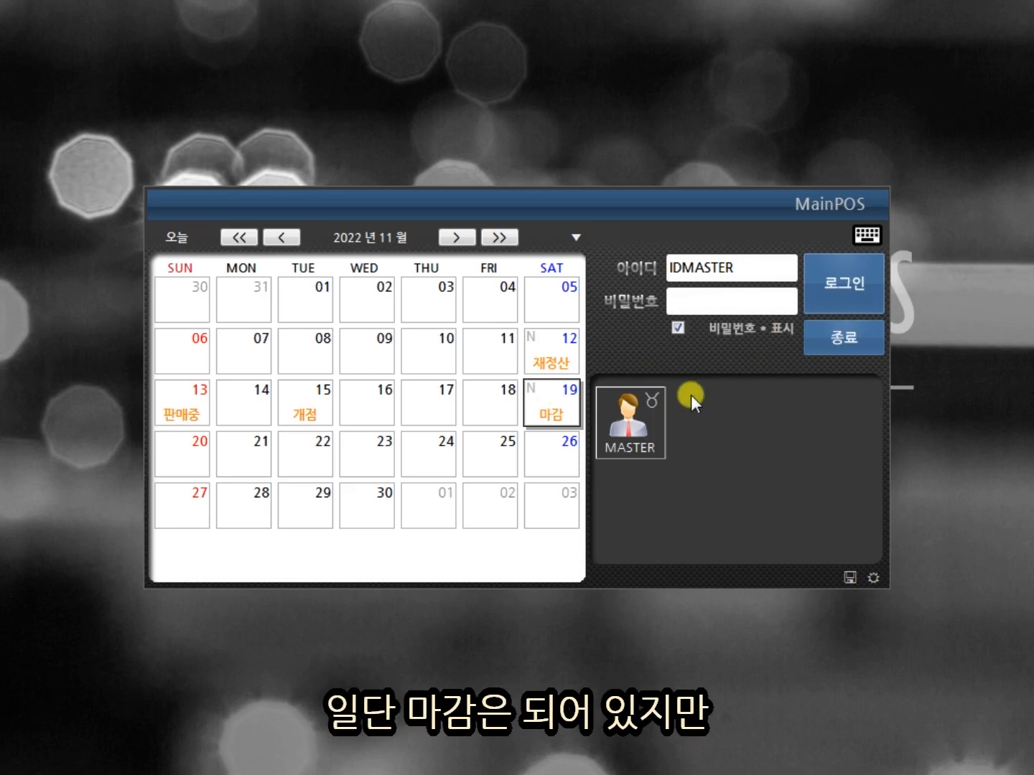
{"action": "left_click", "coordinate": [860, 291]}
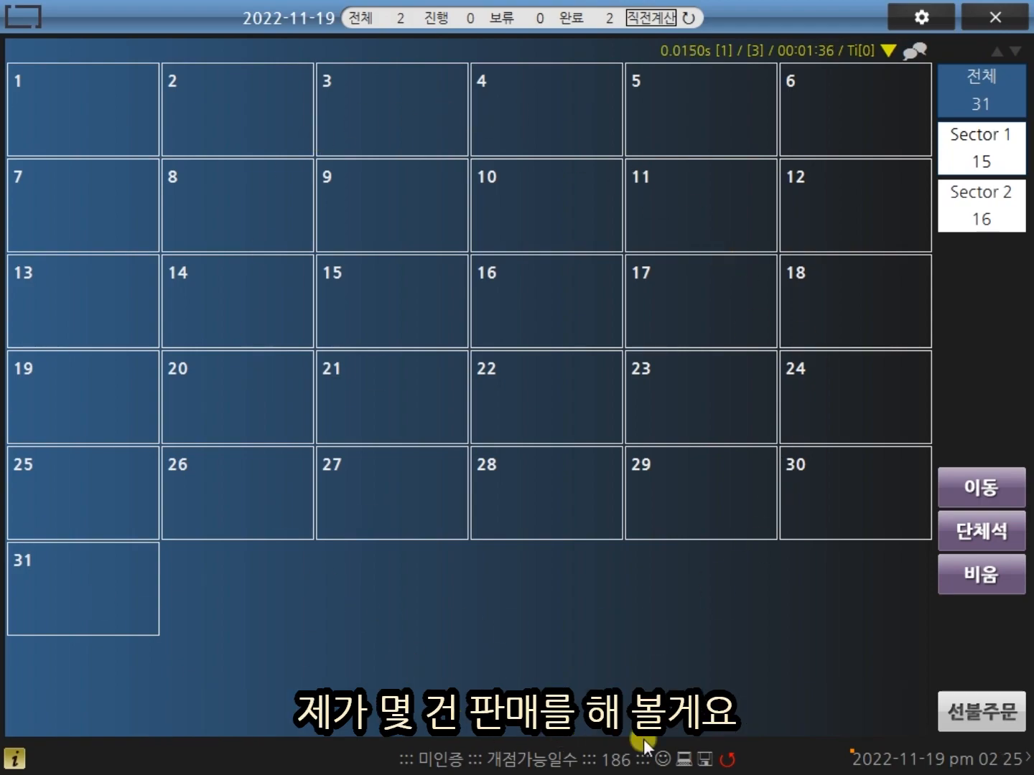
Step: Place an order for one each of 아이템08, 아이템13 and 아이템14 on table 3 and close the order slip preview
{"action": "left_click", "coordinate": [377, 99]}
{"action": "left_click", "coordinate": [773, 298]}
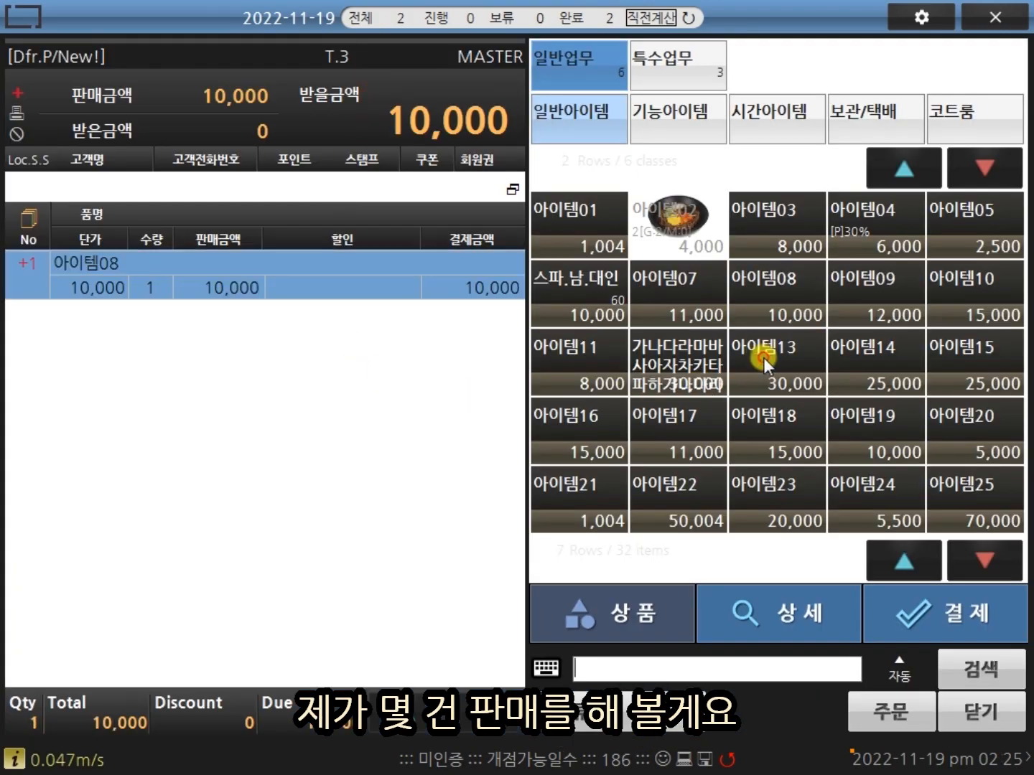
{"action": "left_click", "coordinate": [765, 353]}
{"action": "left_click", "coordinate": [871, 364]}
{"action": "left_click", "coordinate": [906, 712]}
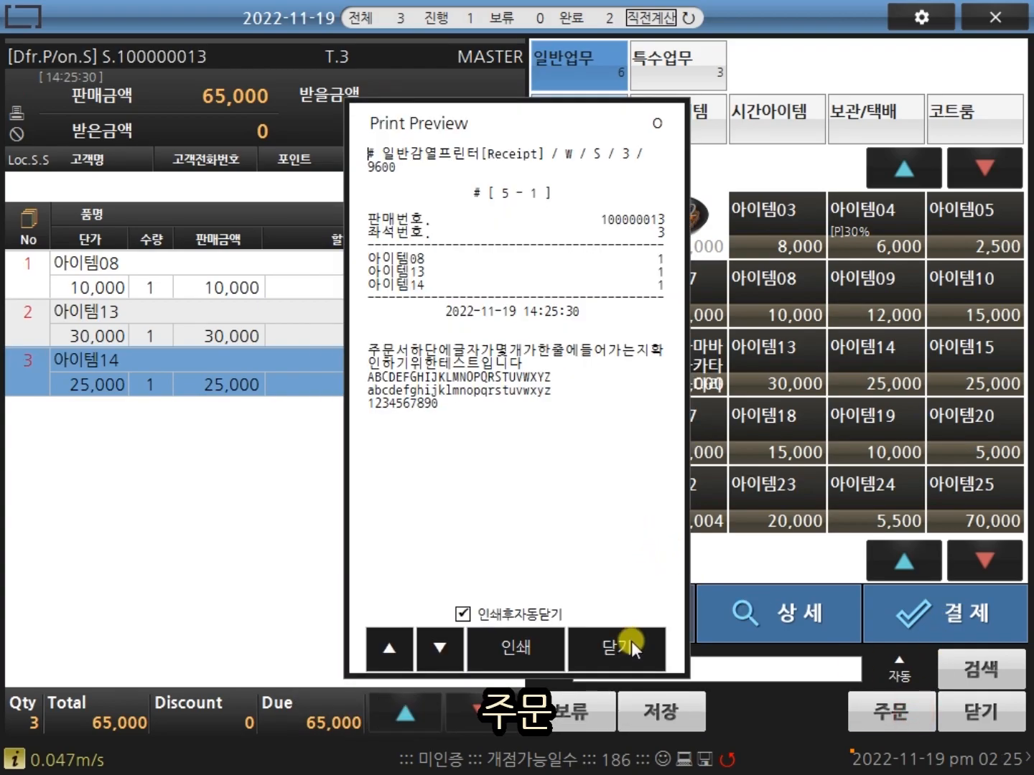
{"action": "left_click", "coordinate": [629, 642]}
Step: Settle the open order on table 3 in cash and close the receipt preview
{"action": "left_click", "coordinate": [428, 123]}
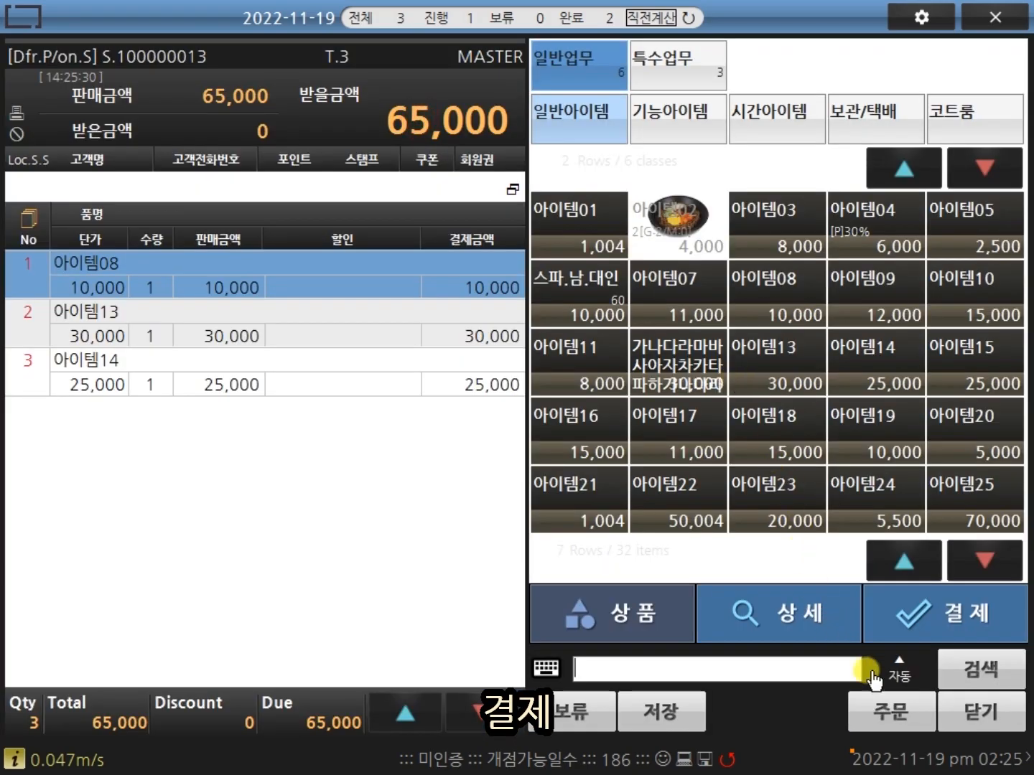
{"action": "left_click", "coordinate": [981, 613]}
{"action": "left_click", "coordinate": [895, 427]}
{"action": "left_click", "coordinate": [629, 649]}
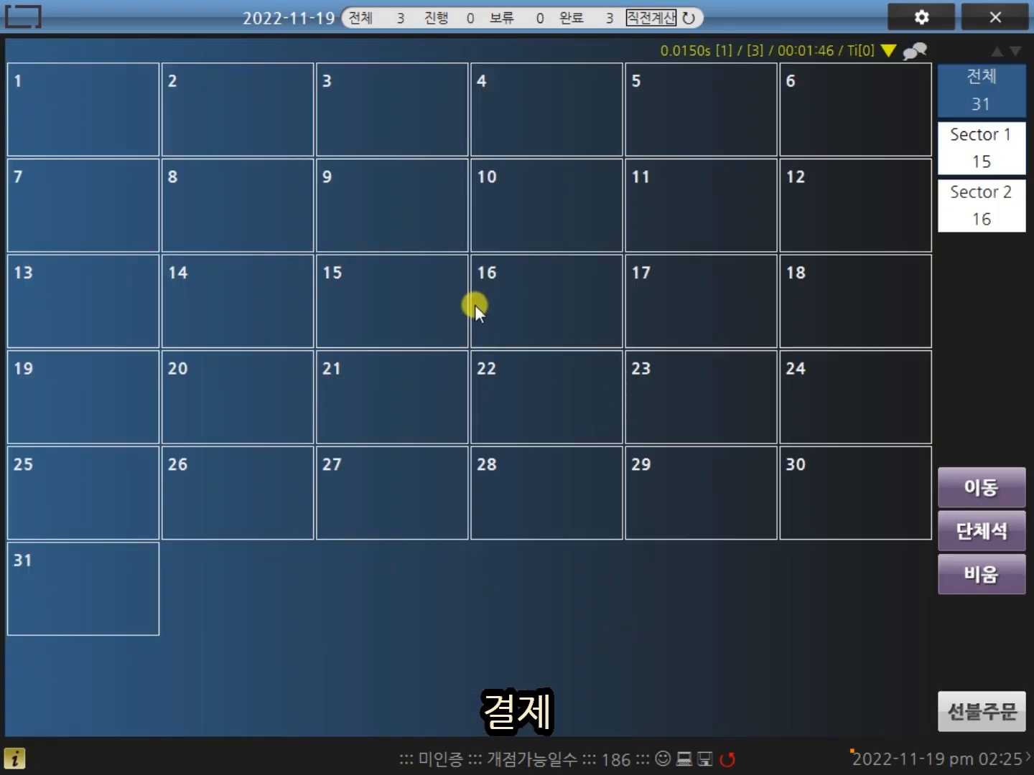
Step: Place an order for one each of 아이템08, 아이템13 and 아이템14 on table 9 and close the order slip preview
{"action": "left_click", "coordinate": [433, 239]}
{"action": "left_click", "coordinate": [776, 293]}
{"action": "left_click", "coordinate": [805, 380]}
{"action": "left_click", "coordinate": [874, 359]}
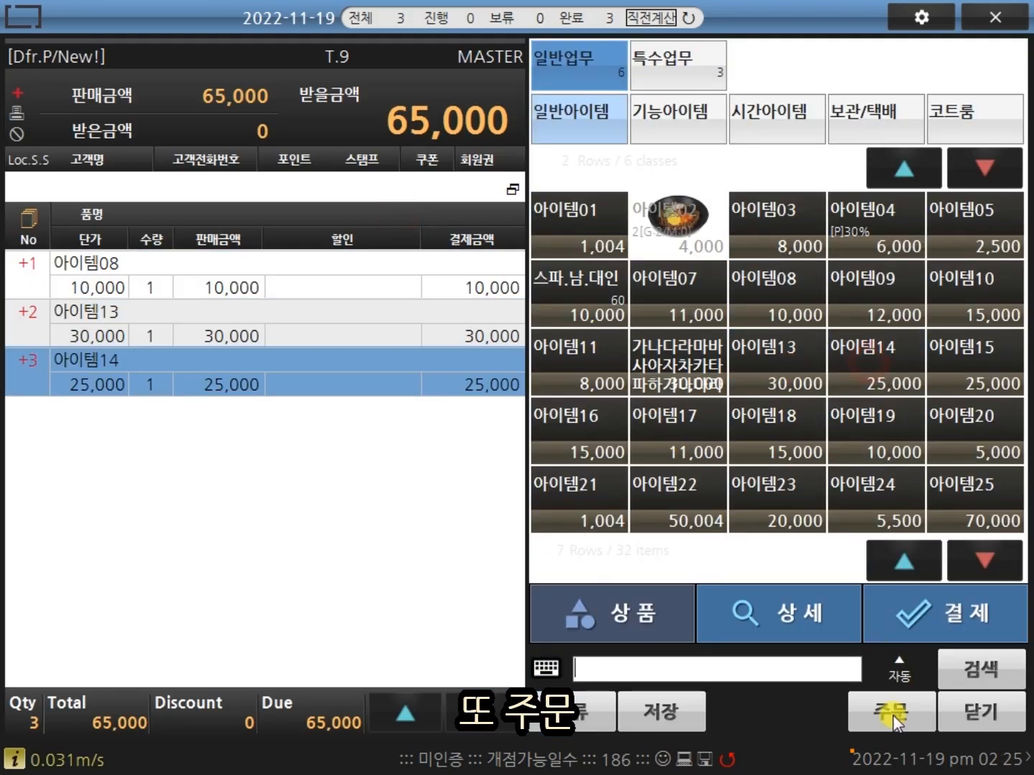
{"action": "left_click", "coordinate": [891, 712]}
{"action": "left_click", "coordinate": [616, 649]}
Step: Settle the open order on table 9 in cash and close the receipt preview
{"action": "left_click", "coordinate": [416, 213]}
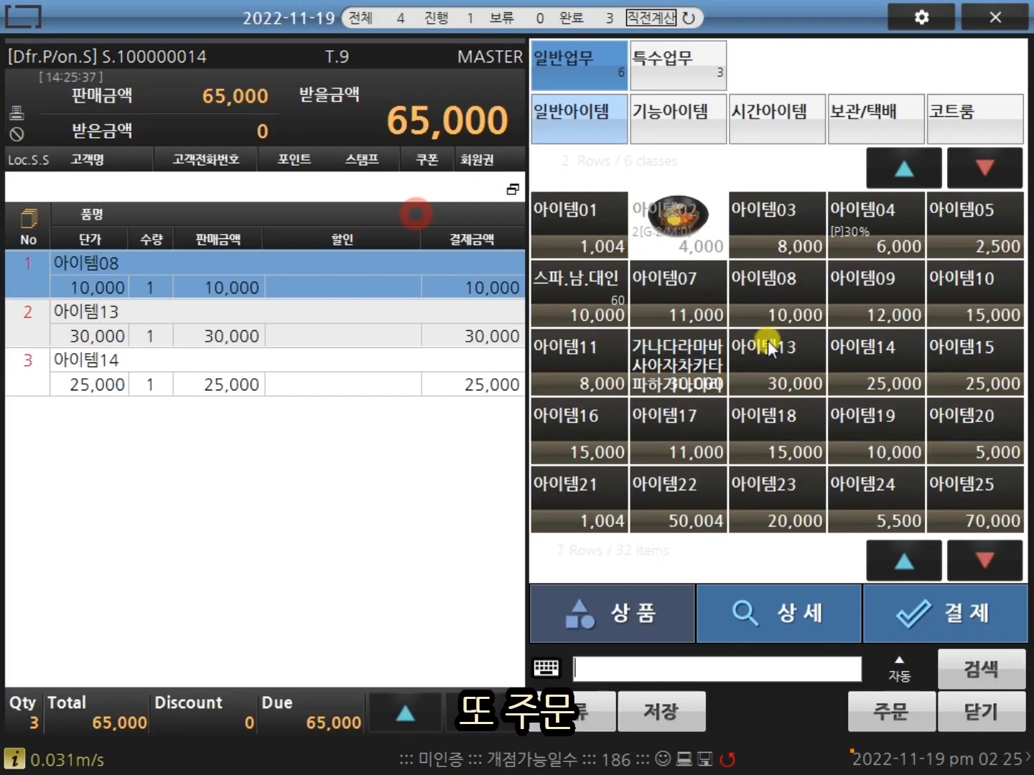
{"action": "left_click", "coordinate": [922, 610]}
{"action": "left_click", "coordinate": [897, 418]}
{"action": "left_click", "coordinate": [631, 639]}
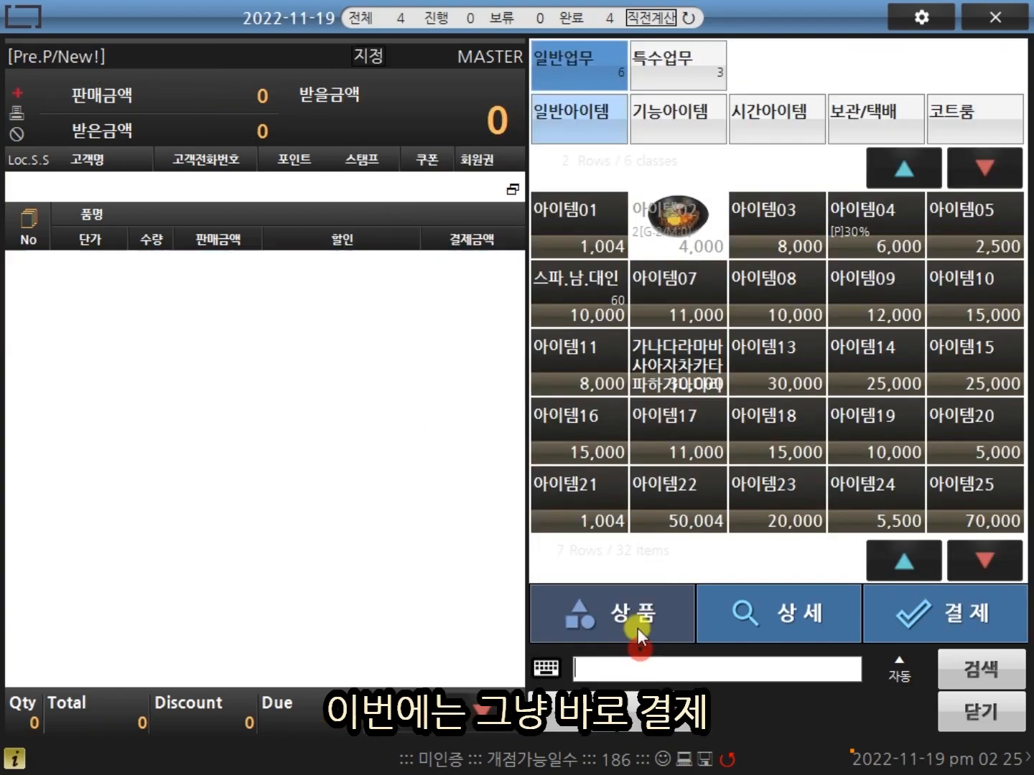
Step: Enter 아이템14, 아이템19 and 아이템24 on table 4, take cash payment directly without ordering first, and close the print preview
{"action": "left_click", "coordinate": [578, 126]}
{"action": "left_click", "coordinate": [876, 355]}
{"action": "left_click", "coordinate": [854, 417]}
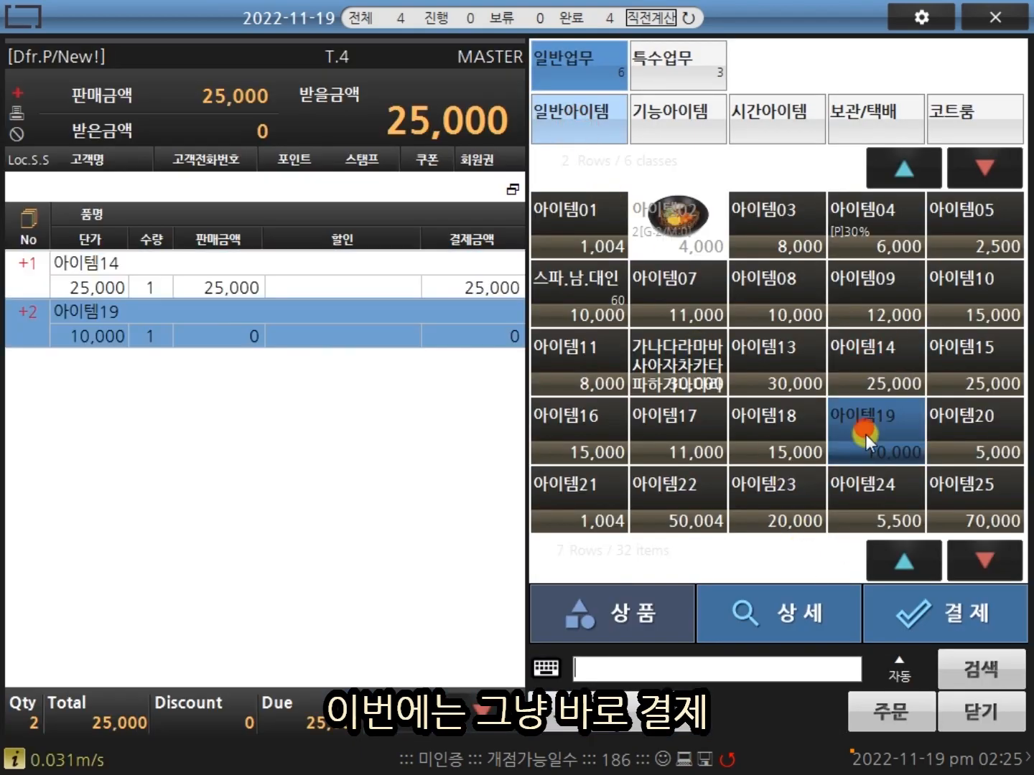
{"action": "left_click", "coordinate": [875, 492]}
{"action": "left_click", "coordinate": [953, 632]}
{"action": "left_click", "coordinate": [870, 424]}
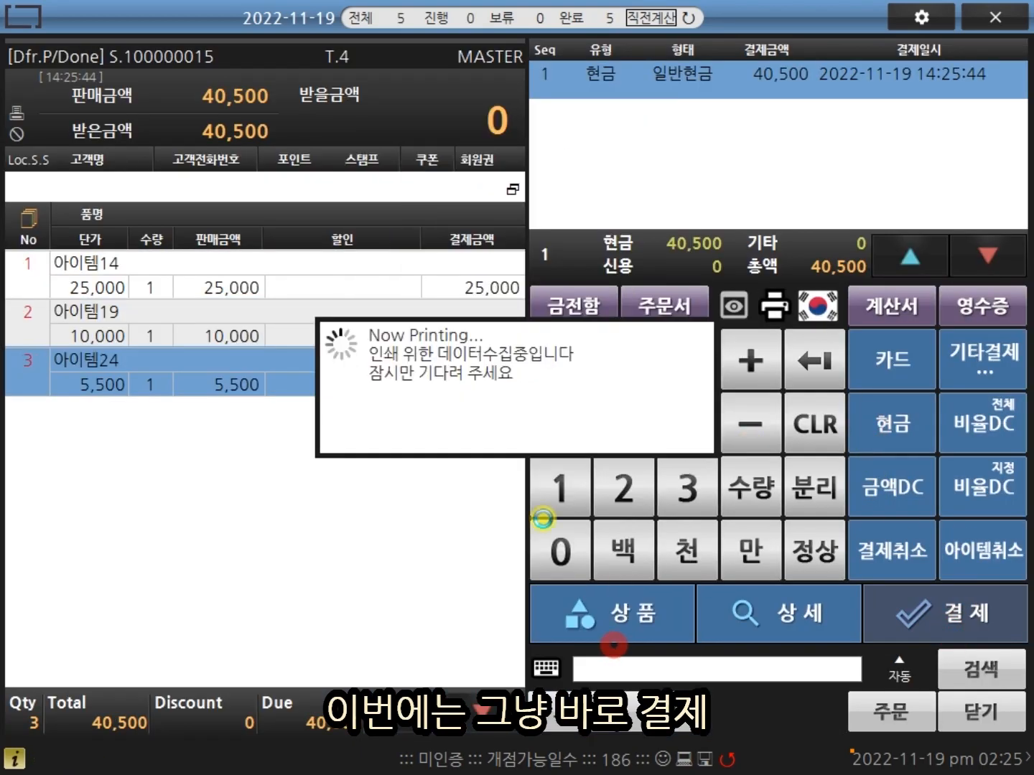
{"action": "left_click", "coordinate": [616, 649]}
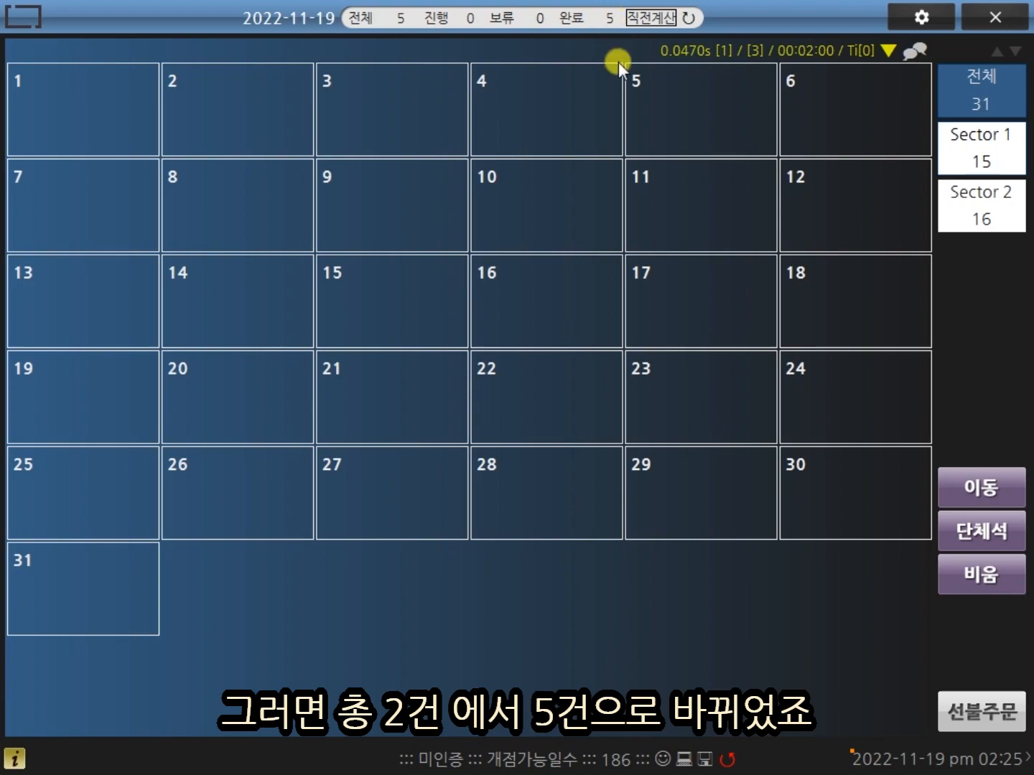
Step: Exit the sales screen and start a database restore from the login screen
{"action": "left_click", "coordinate": [991, 22]}
{"action": "left_click", "coordinate": [414, 432]}
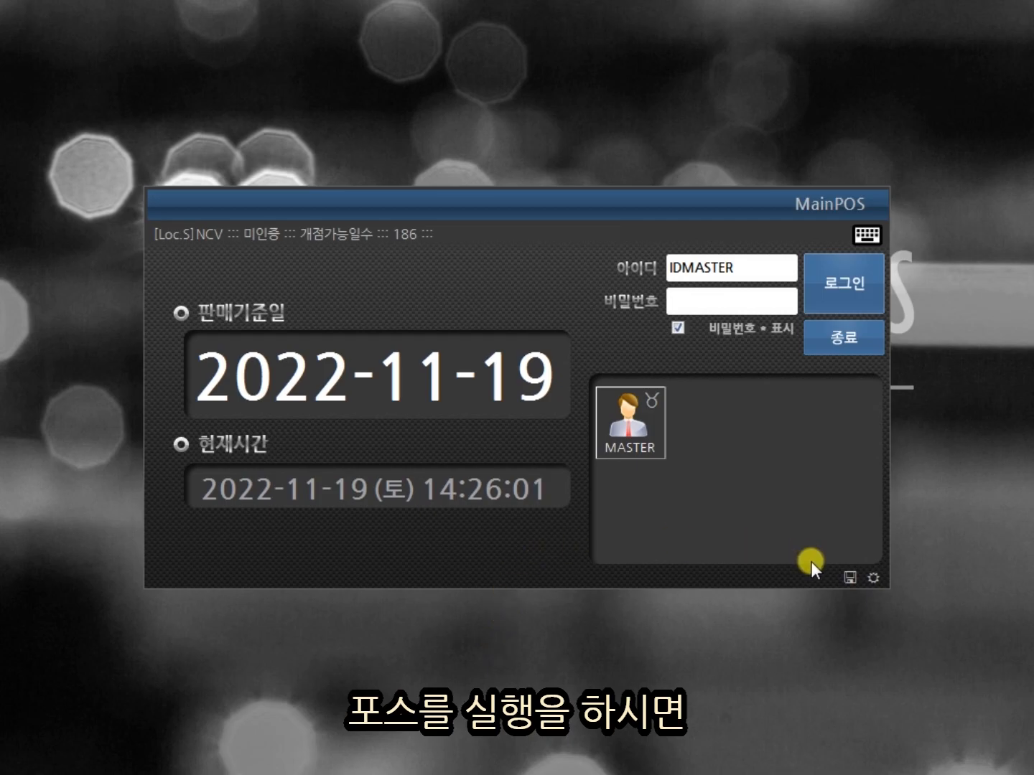
{"action": "left_click", "coordinate": [849, 577]}
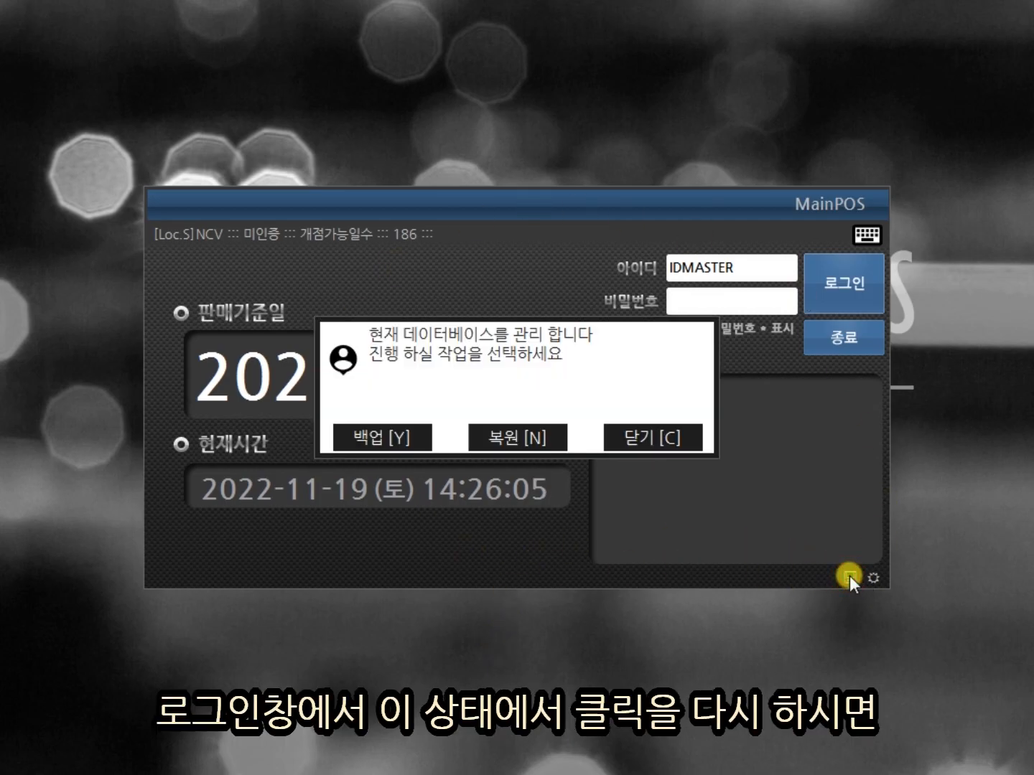
{"action": "left_click", "coordinate": [528, 430]}
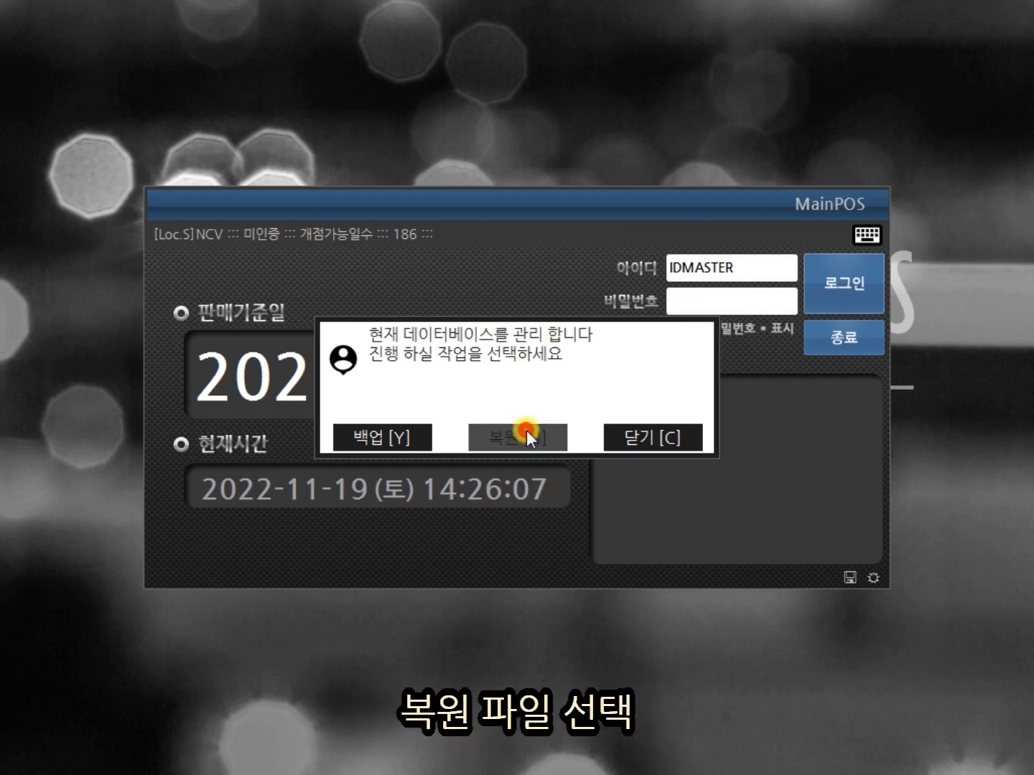
{"action": "left_click", "coordinate": [436, 435]}
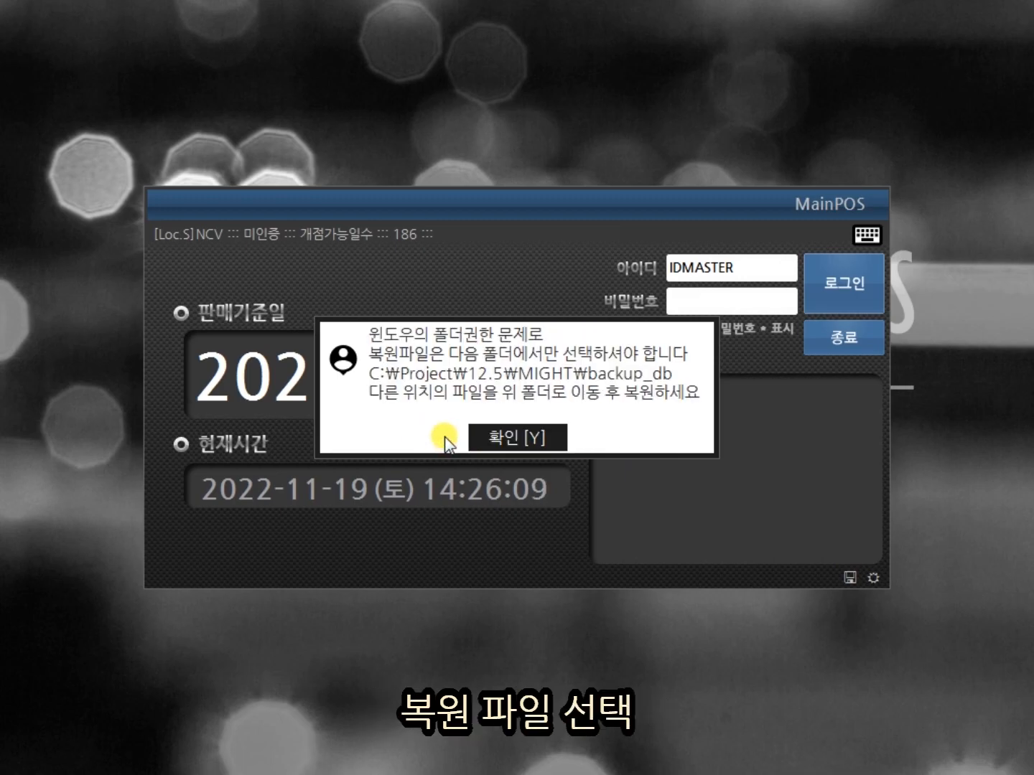
Step: Read and acknowledge the restore folder notice, and choose MIGHT_NCV_221119_1422.bak from backup_db as the source file
{"action": "left_click_drag", "start_coordinate": [372, 333], "coordinate": [677, 397]}
{"action": "left_click", "coordinate": [678, 401]}
{"action": "left_click", "coordinate": [527, 440]}
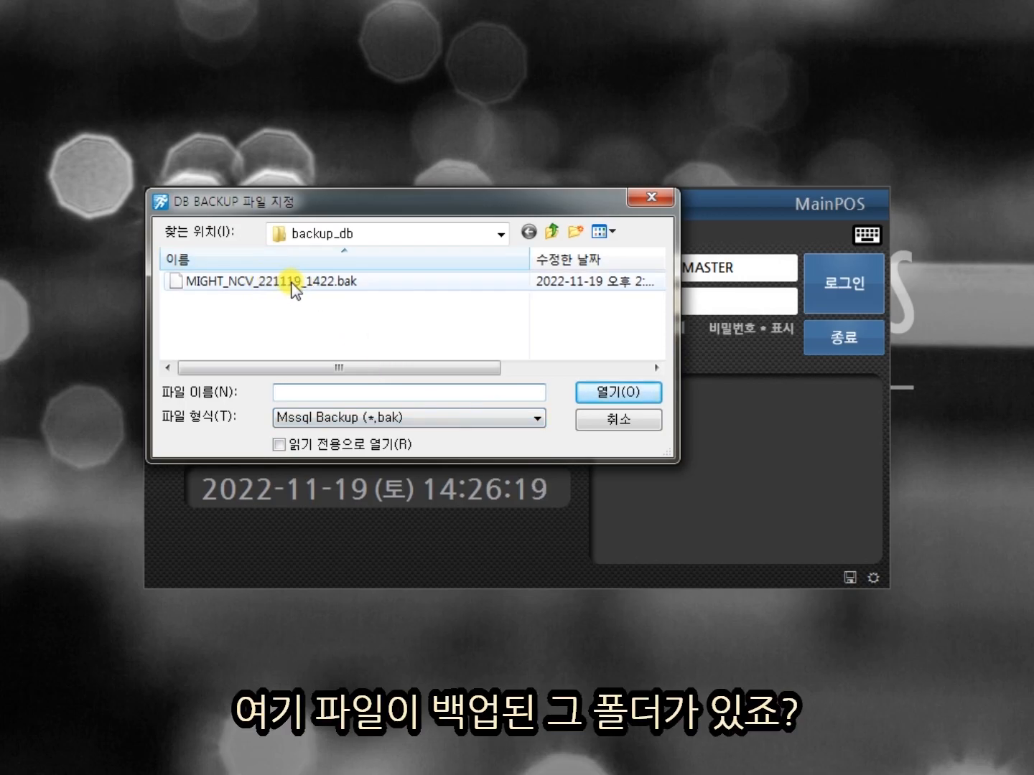
{"action": "left_click", "coordinate": [296, 284]}
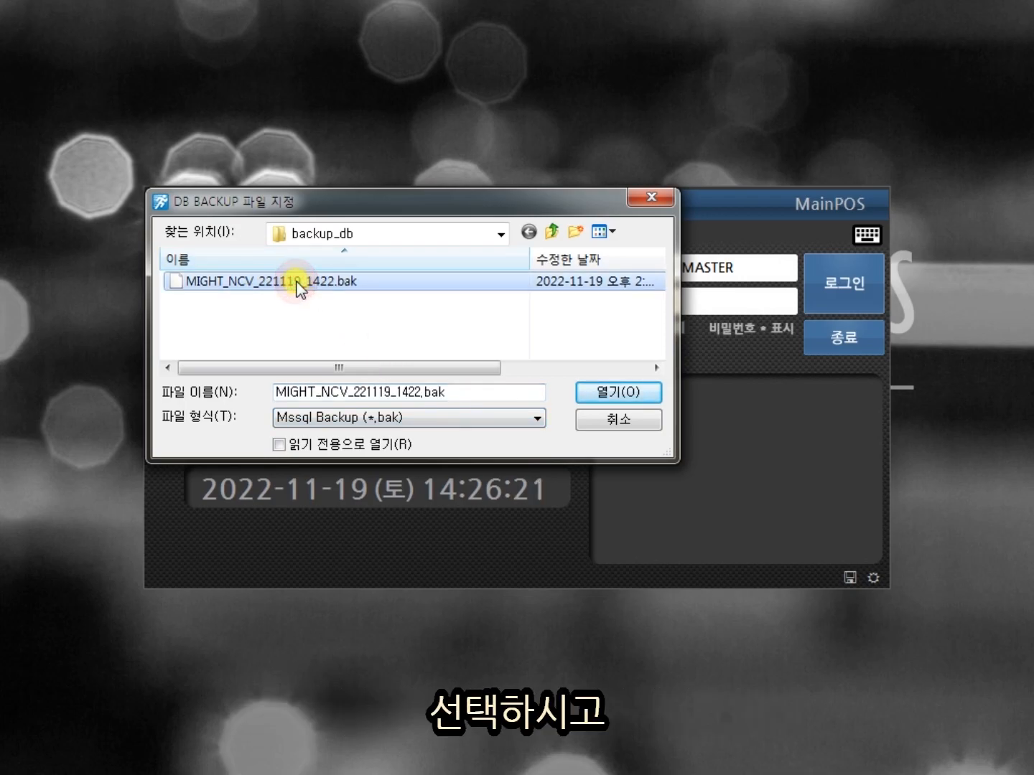
{"action": "left_click", "coordinate": [620, 393]}
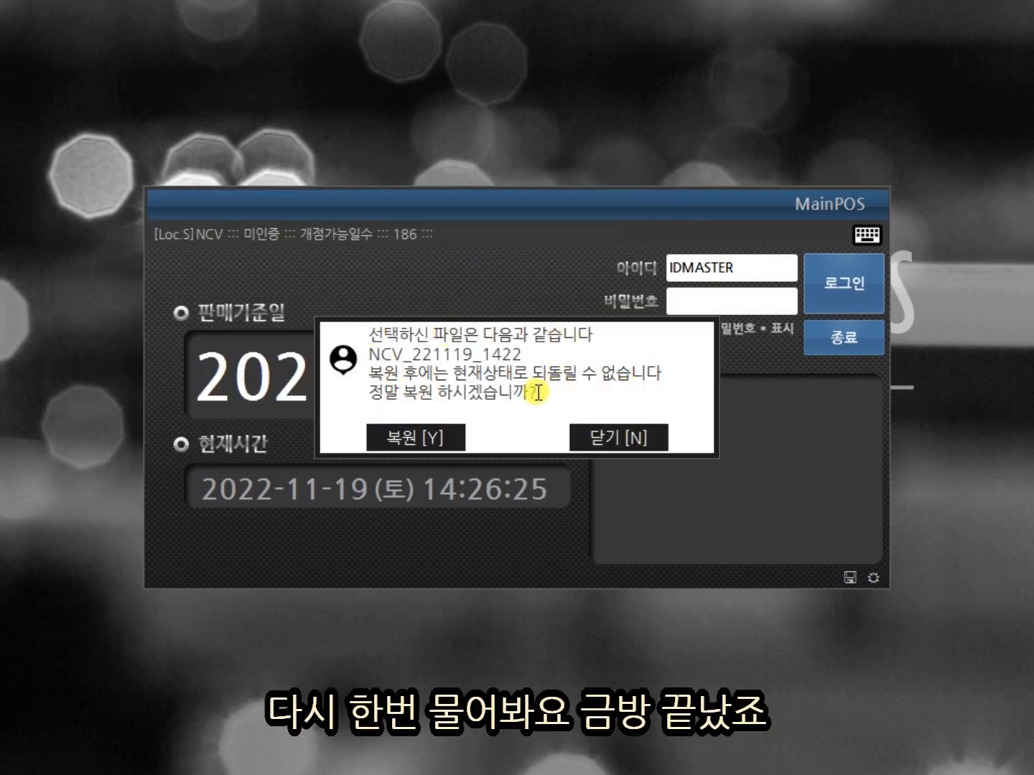
Step: Confirm restoring the database from NCV_221119_1422, acknowledge the POS shutdown notice, and log in to the POS again
{"action": "left_click", "coordinate": [410, 443]}
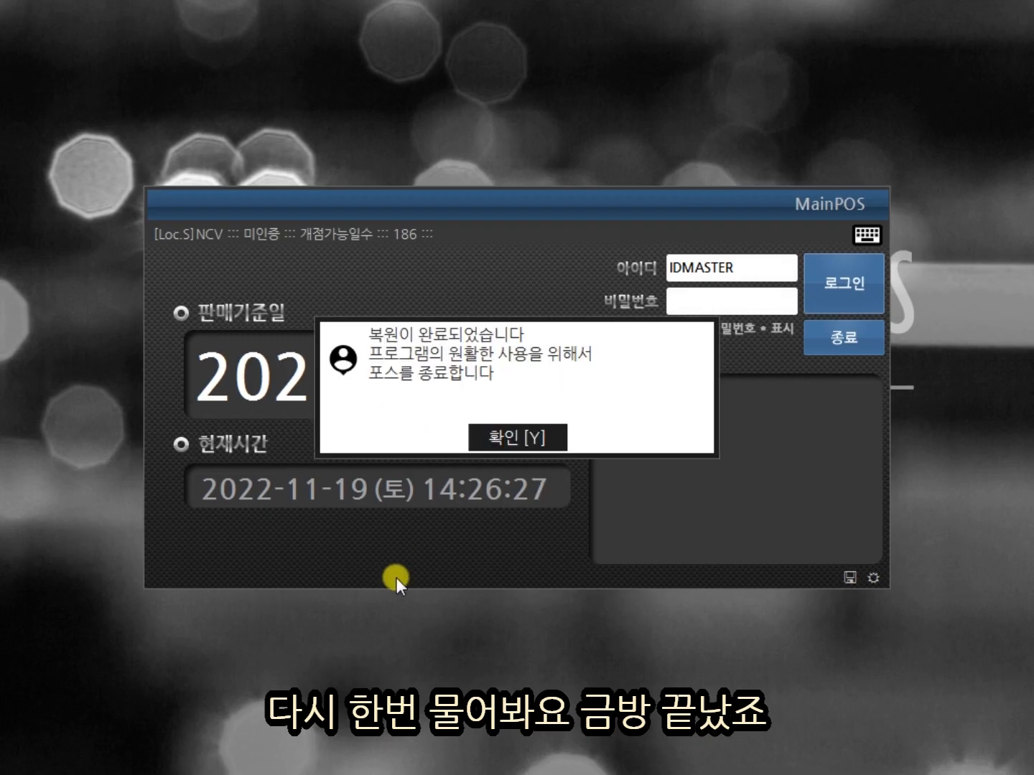
{"action": "left_click", "coordinate": [475, 446]}
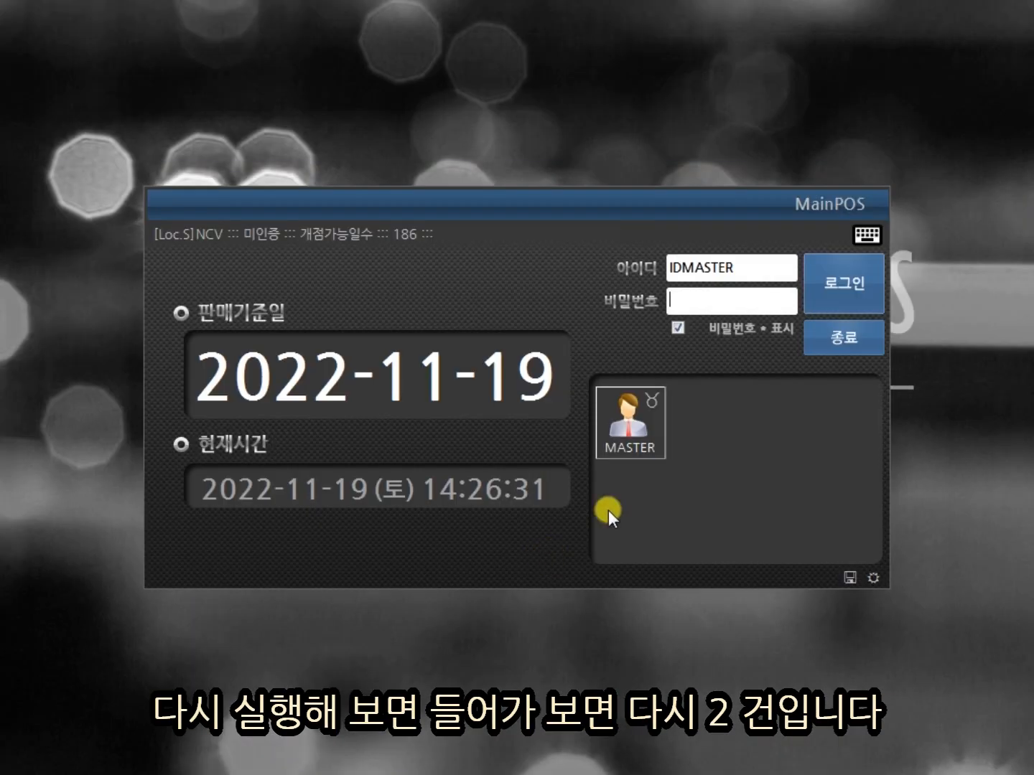
{"action": "left_click", "coordinate": [840, 283]}
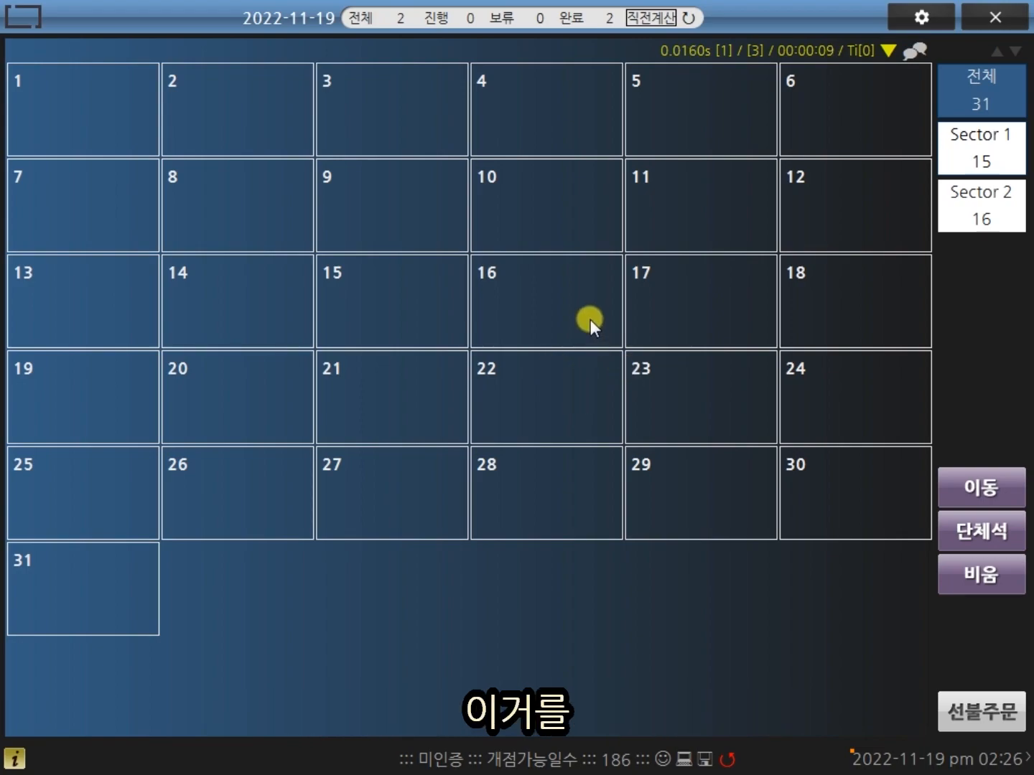
Step: Place an order for two 아이템13 and one 아이템18 on table 9 and close the order slip preview
{"action": "left_click", "coordinate": [404, 215]}
{"action": "left_click", "coordinate": [775, 335]}
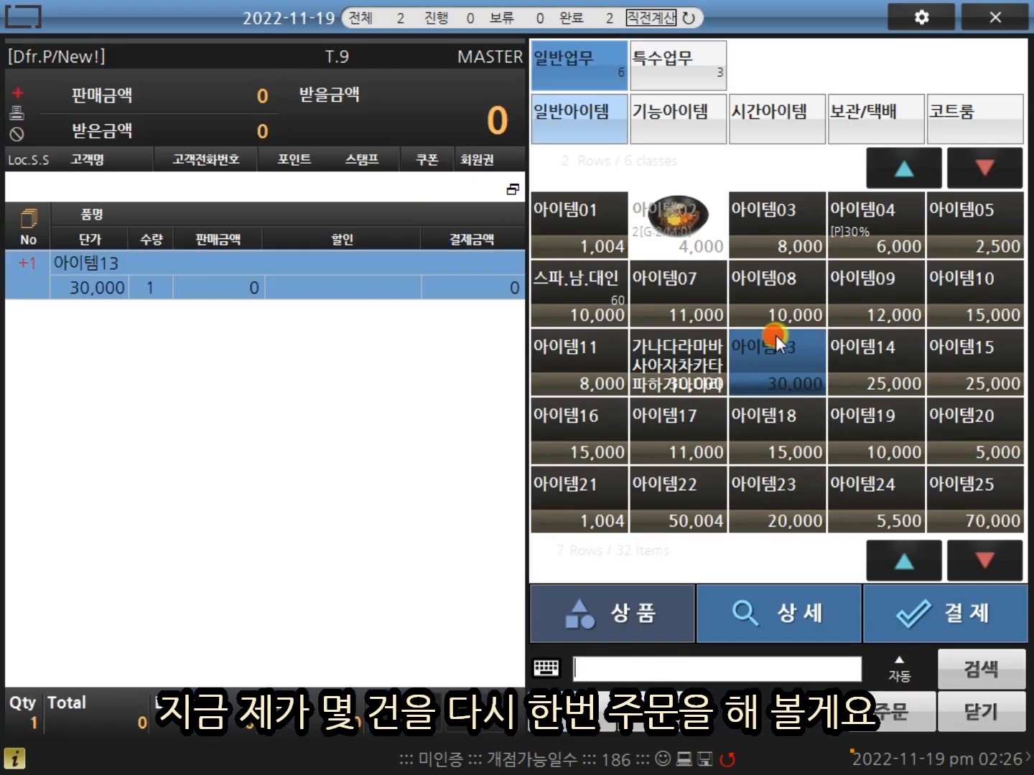
{"action": "left_click", "coordinate": [778, 338]}
{"action": "left_click", "coordinate": [780, 420]}
{"action": "left_click", "coordinate": [894, 710]}
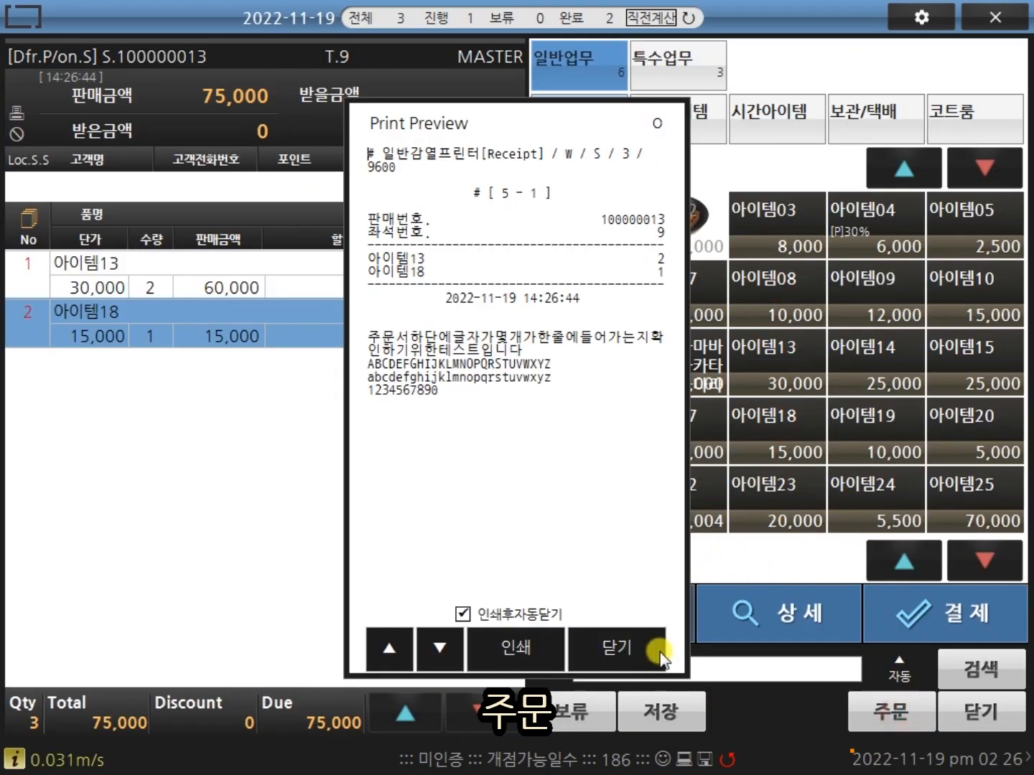
{"action": "left_click", "coordinate": [658, 649]}
Step: Place an order for one 아이템08, two 아이템14 and six 아이템15 on table 16 and close the order slip preview
{"action": "left_click", "coordinate": [542, 277]}
{"action": "left_click", "coordinate": [820, 295]}
{"action": "left_click", "coordinate": [884, 358]}
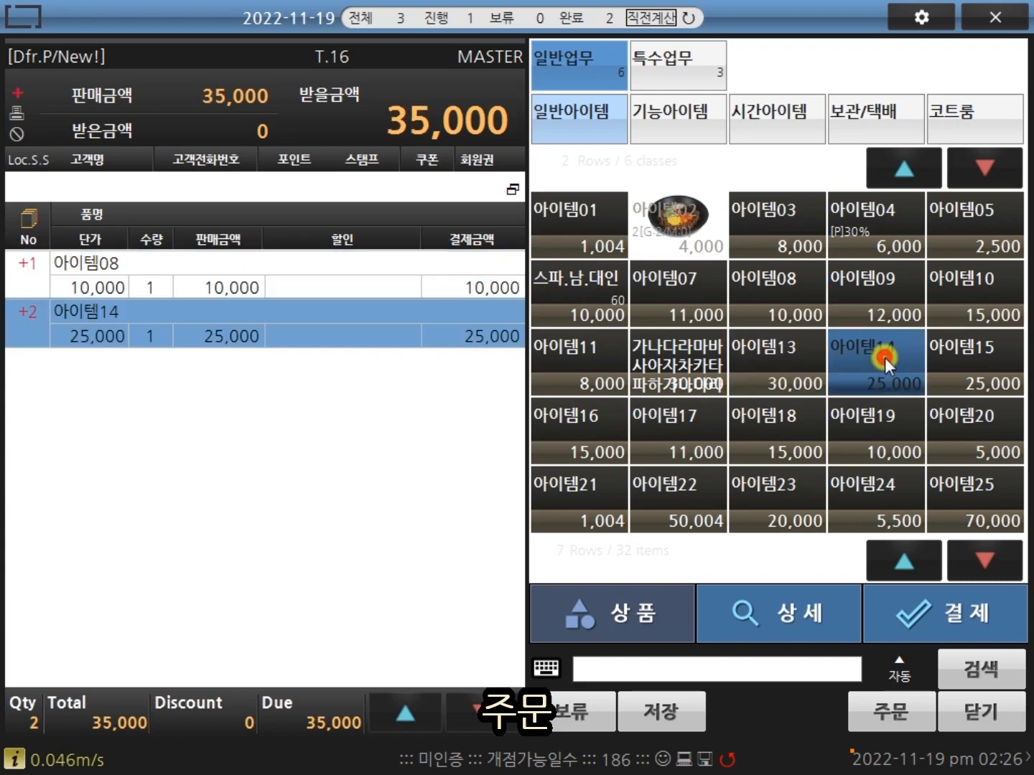
{"action": "left_click", "coordinate": [884, 358]}
{"action": "left_click", "coordinate": [969, 373]}
{"action": "left_click", "coordinate": [973, 372]}
{"action": "left_click", "coordinate": [972, 373]}
{"action": "left_click", "coordinate": [972, 372]}
{"action": "left_click", "coordinate": [973, 372]}
{"action": "left_click", "coordinate": [973, 373]}
{"action": "left_click", "coordinate": [890, 714]}
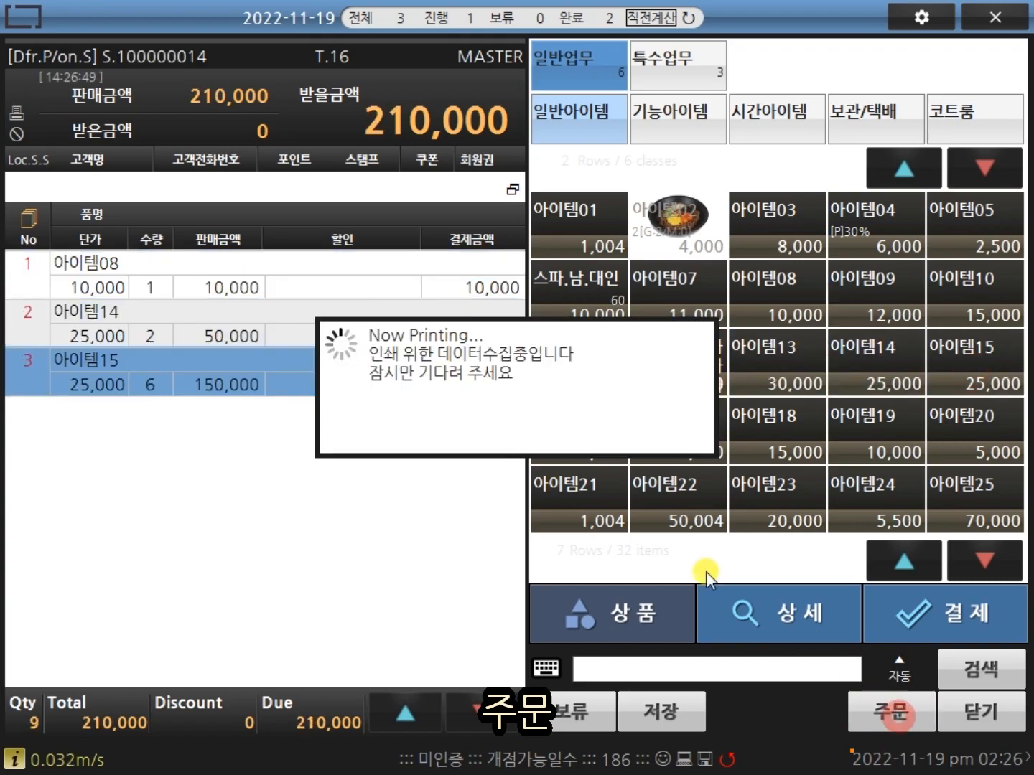
{"action": "left_click", "coordinate": [616, 648]}
Step: Enter two 아이템08, two 아이템13, one 아이템09 and one 아이템14 on table 21, take direct cash payment, and close the receipt preview
{"action": "left_click", "coordinate": [548, 449]}
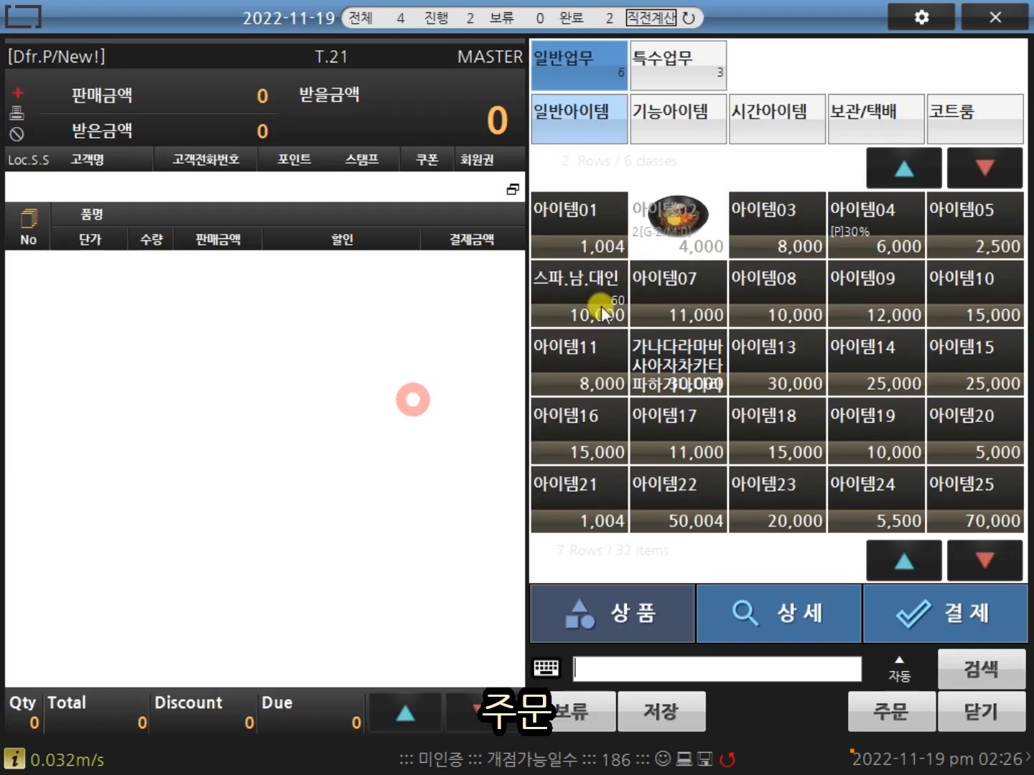
{"action": "left_click", "coordinate": [776, 291]}
{"action": "left_click", "coordinate": [776, 356]}
{"action": "left_click", "coordinate": [778, 301]}
{"action": "left_click", "coordinate": [775, 355]}
{"action": "left_click", "coordinate": [847, 294]}
{"action": "left_click", "coordinate": [860, 350]}
{"action": "left_click", "coordinate": [910, 611]}
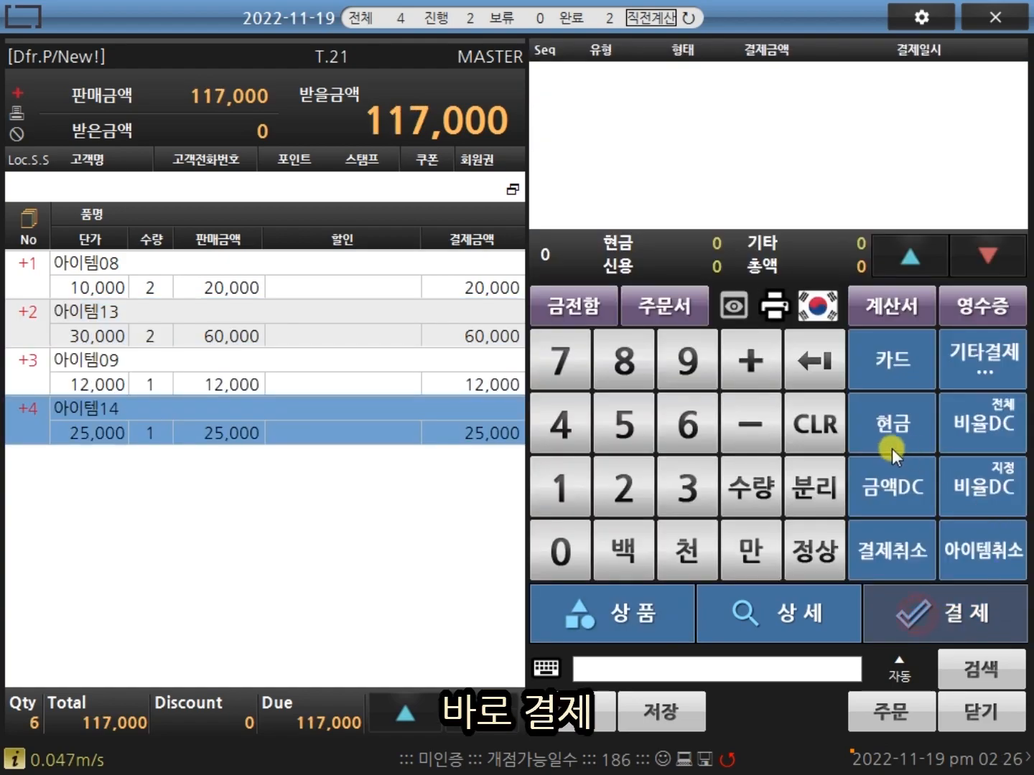
{"action": "left_click", "coordinate": [892, 438]}
{"action": "left_click", "coordinate": [608, 641]}
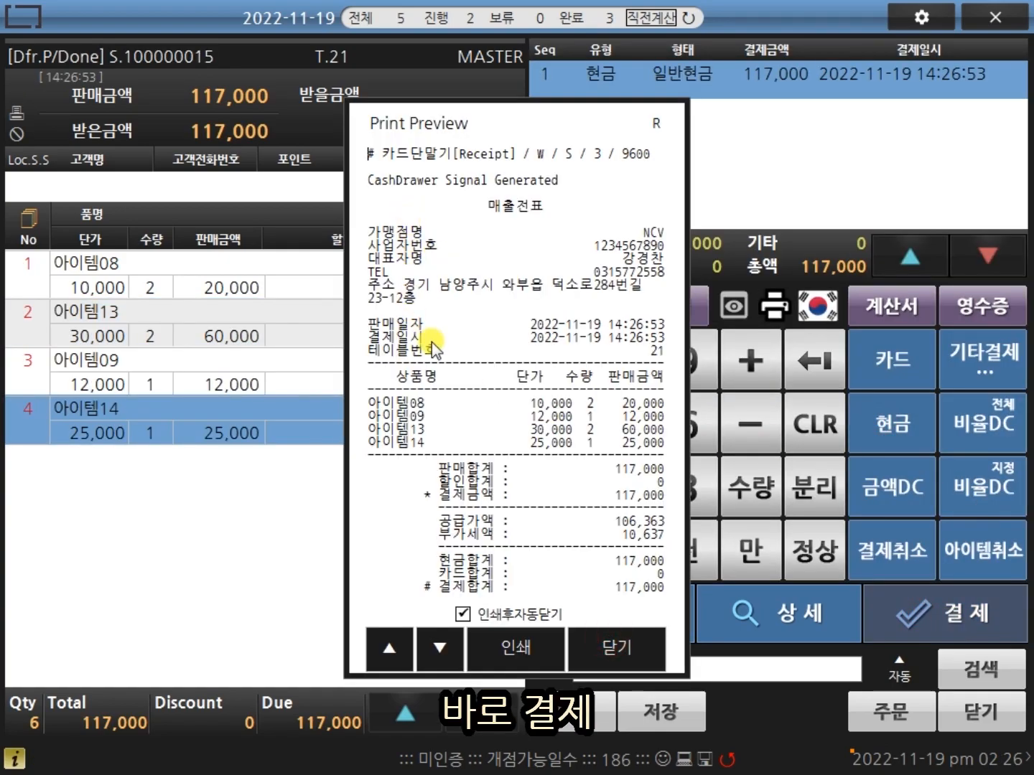
{"action": "left_click", "coordinate": [618, 651]}
Step: Open the pending order for two 아이템13 and one 아이템18 on table 9, settle it in cash, and close the receipt preview
{"action": "left_click", "coordinate": [367, 189]}
{"action": "left_click", "coordinate": [884, 701]}
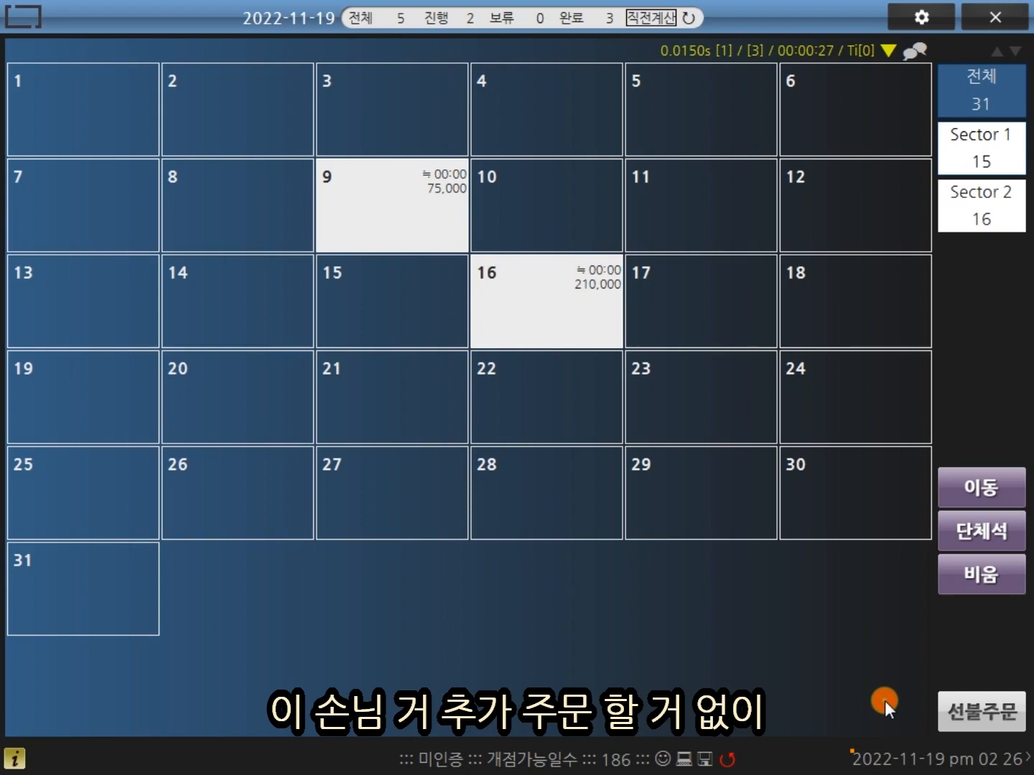
{"action": "left_click", "coordinate": [439, 228]}
{"action": "left_click", "coordinate": [959, 617]}
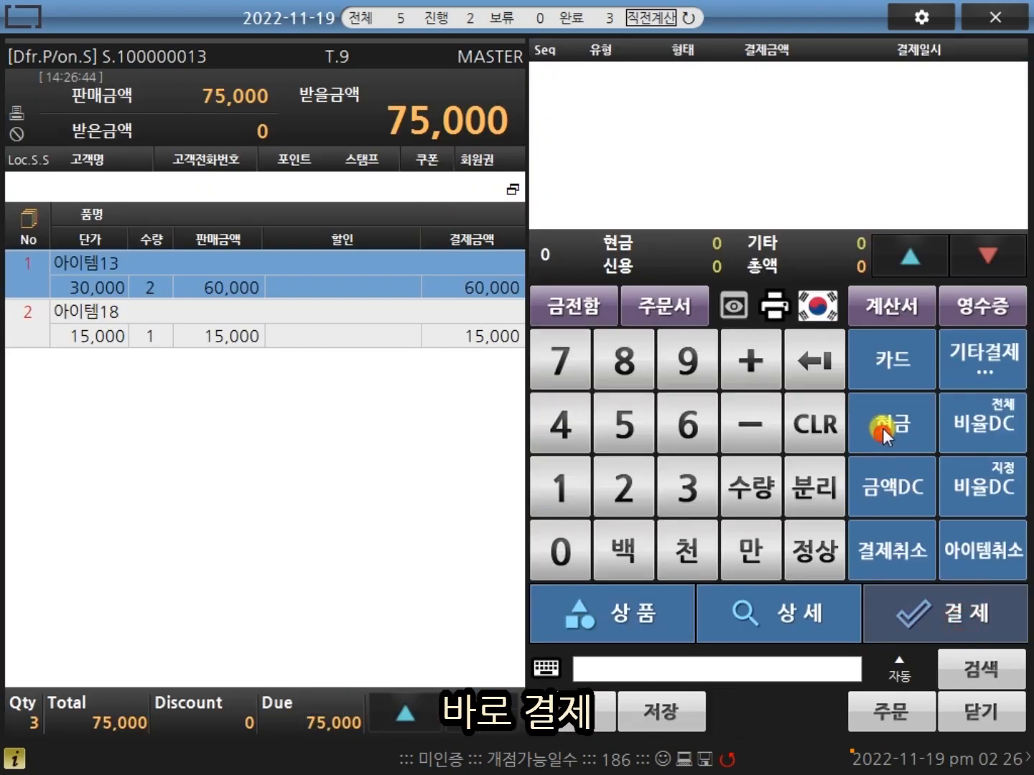
{"action": "left_click", "coordinate": [882, 432]}
{"action": "left_click", "coordinate": [607, 650]}
Step: Settle the pending order on table 16 in cash and close the receipt preview
{"action": "left_click", "coordinate": [547, 300]}
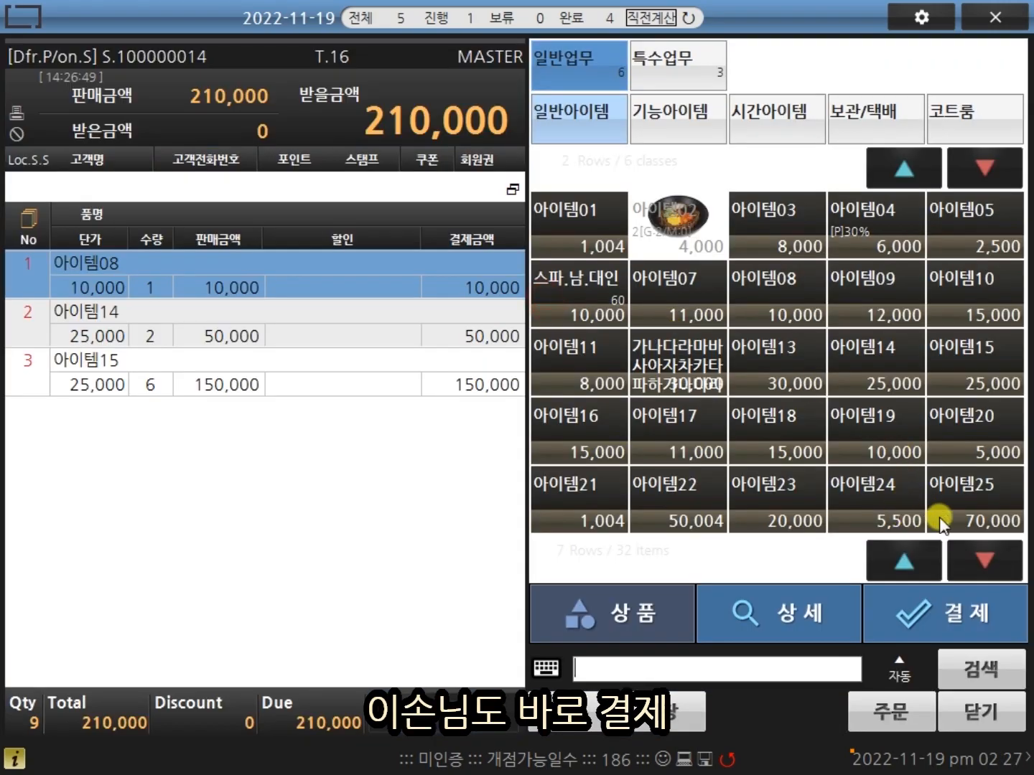
{"action": "left_click", "coordinate": [954, 610]}
{"action": "left_click", "coordinate": [926, 434]}
{"action": "left_click", "coordinate": [614, 654]}
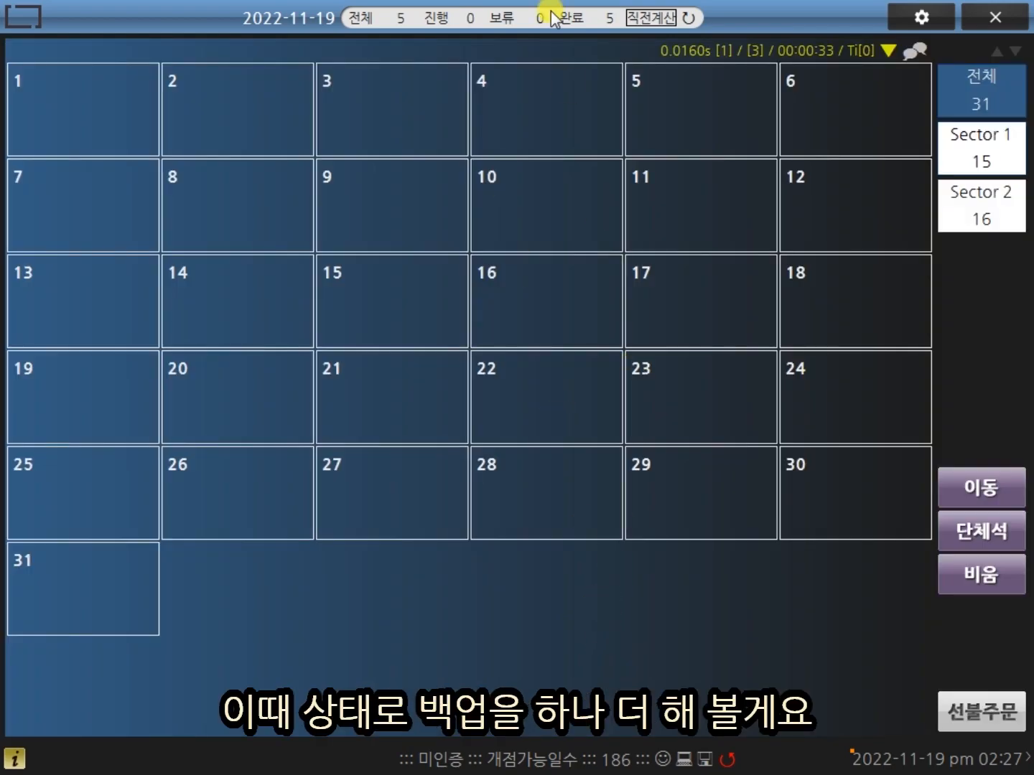
Step: Exit the POS sales screen, then back up the MIGHT database from the login window and open the backup folder
{"action": "left_click", "coordinate": [997, 18]}
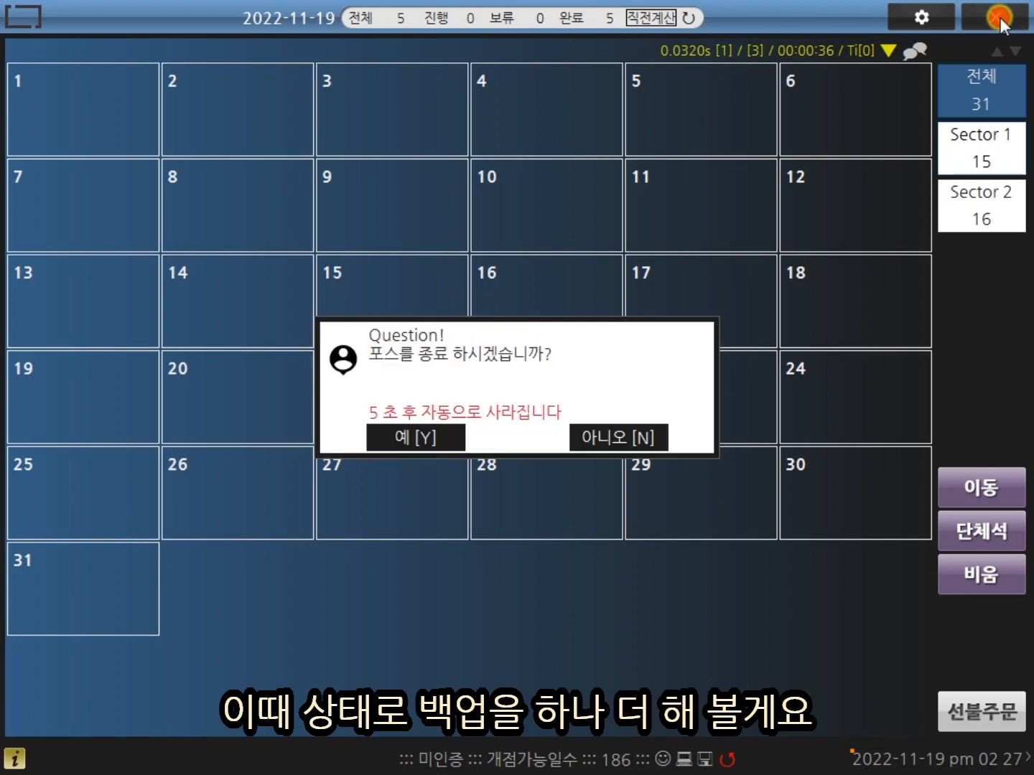
{"action": "left_click", "coordinate": [452, 449]}
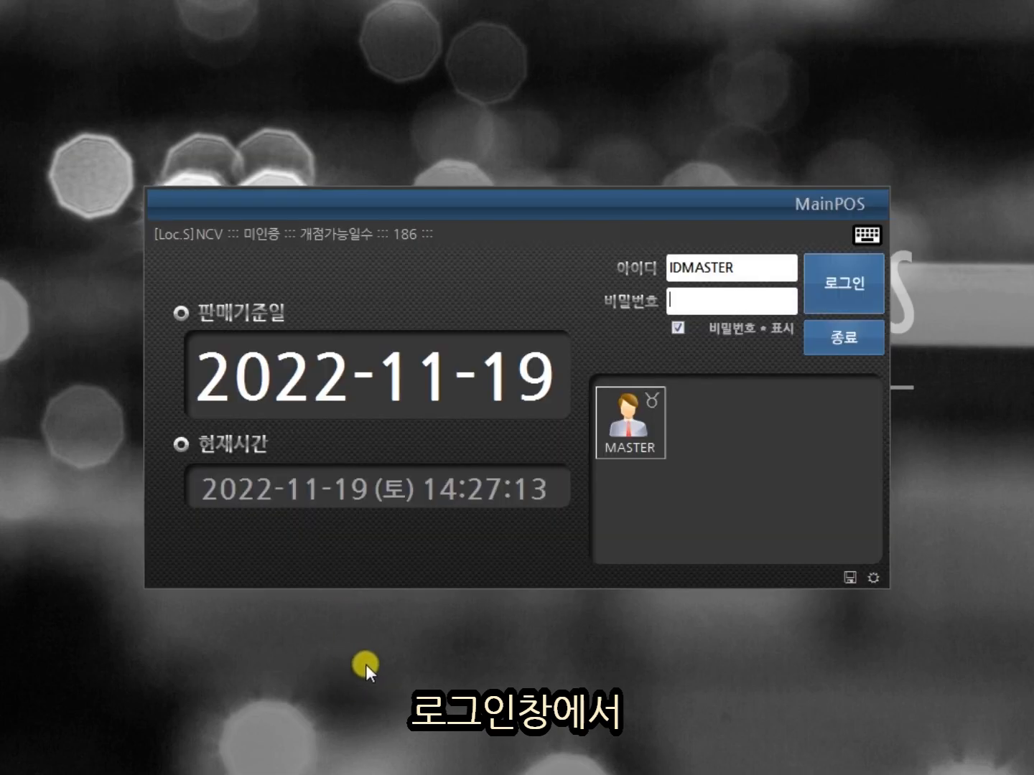
{"action": "left_click", "coordinate": [850, 577]}
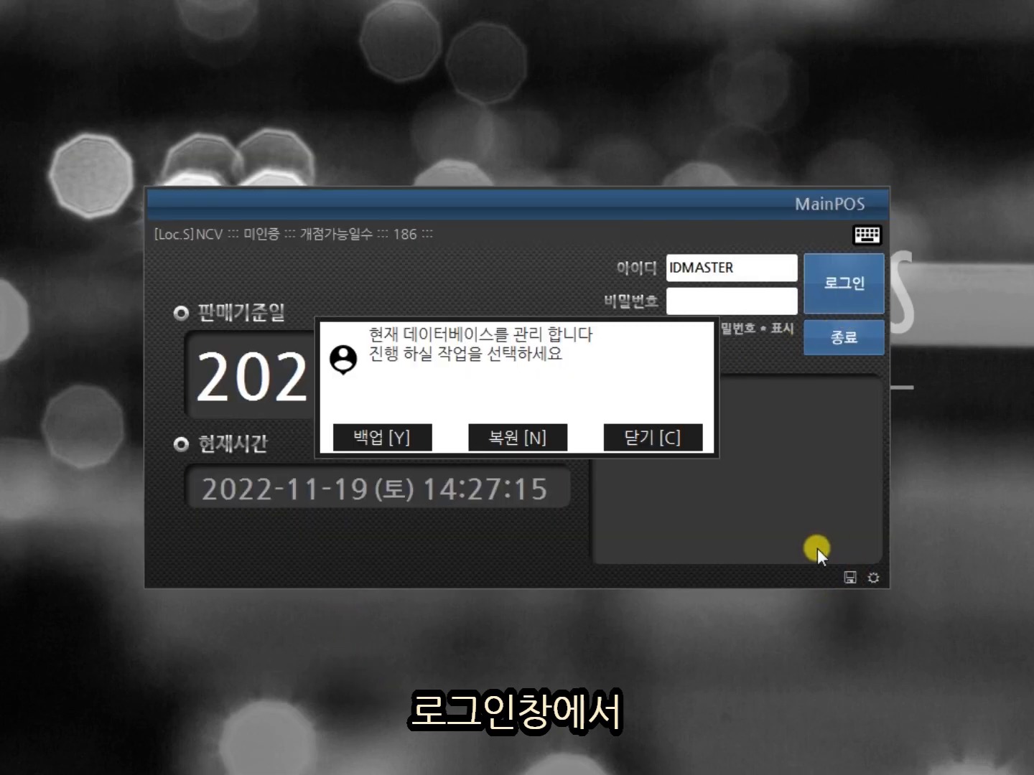
{"action": "left_click", "coordinate": [393, 438]}
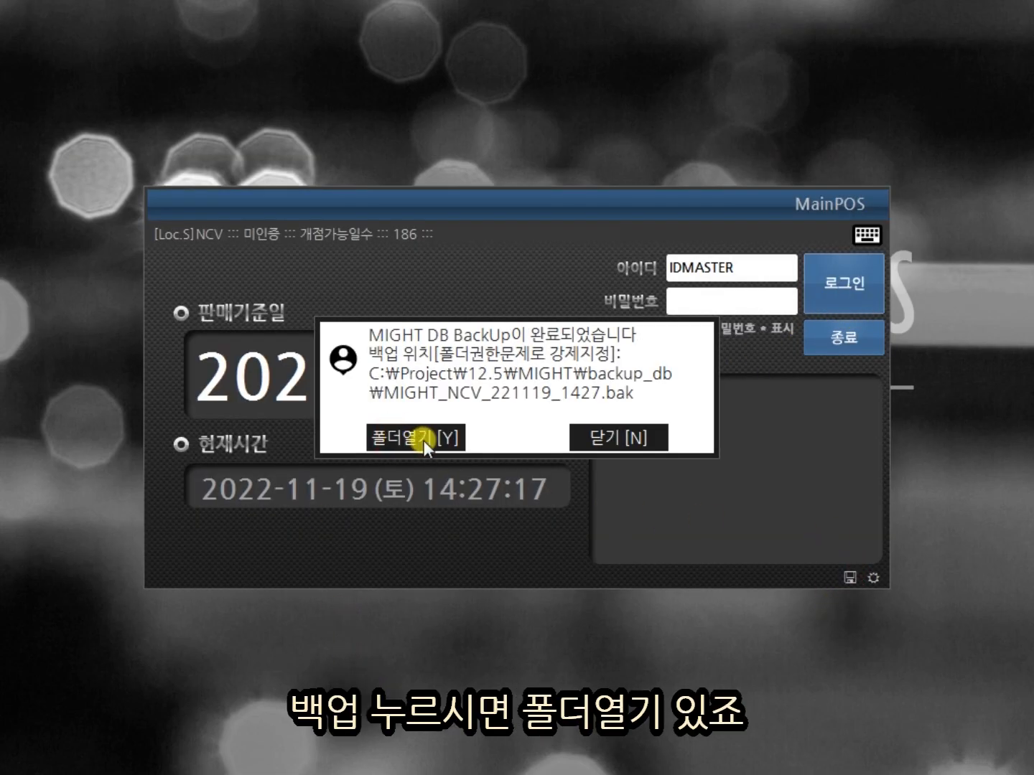
{"action": "left_click", "coordinate": [417, 435]}
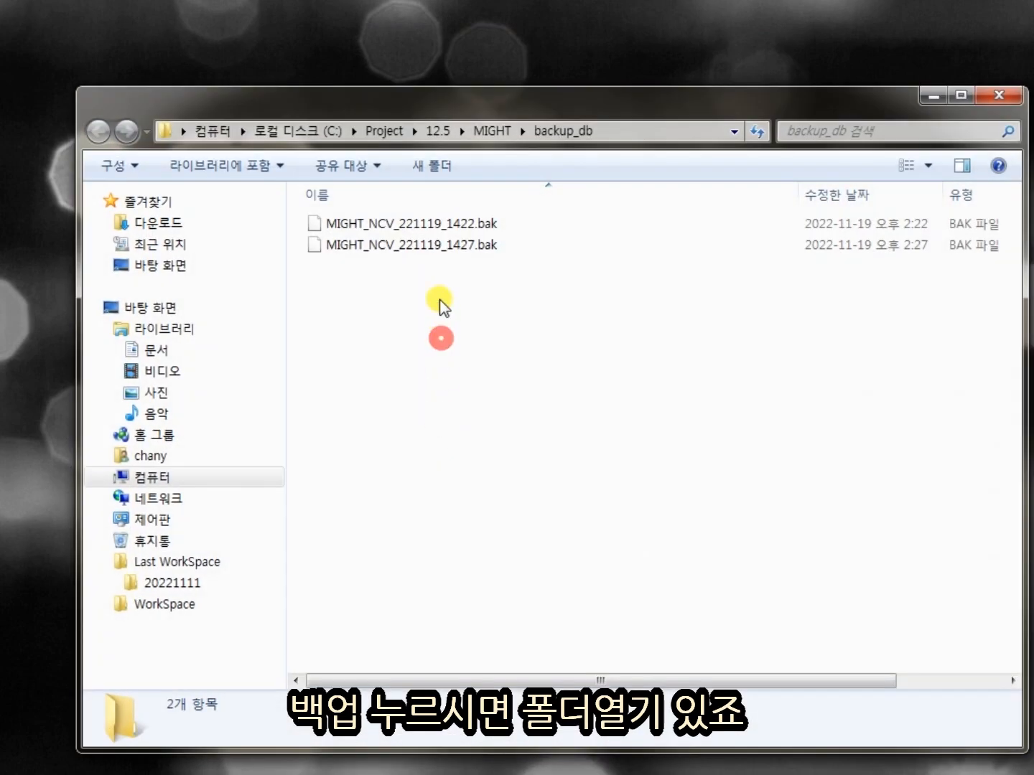
Step: Examine the backup files MIGHT_NCV_221119_1422.bak and MIGHT_NCV_221119_1427.bak, and close the folder window
{"action": "left_click", "coordinate": [441, 223]}
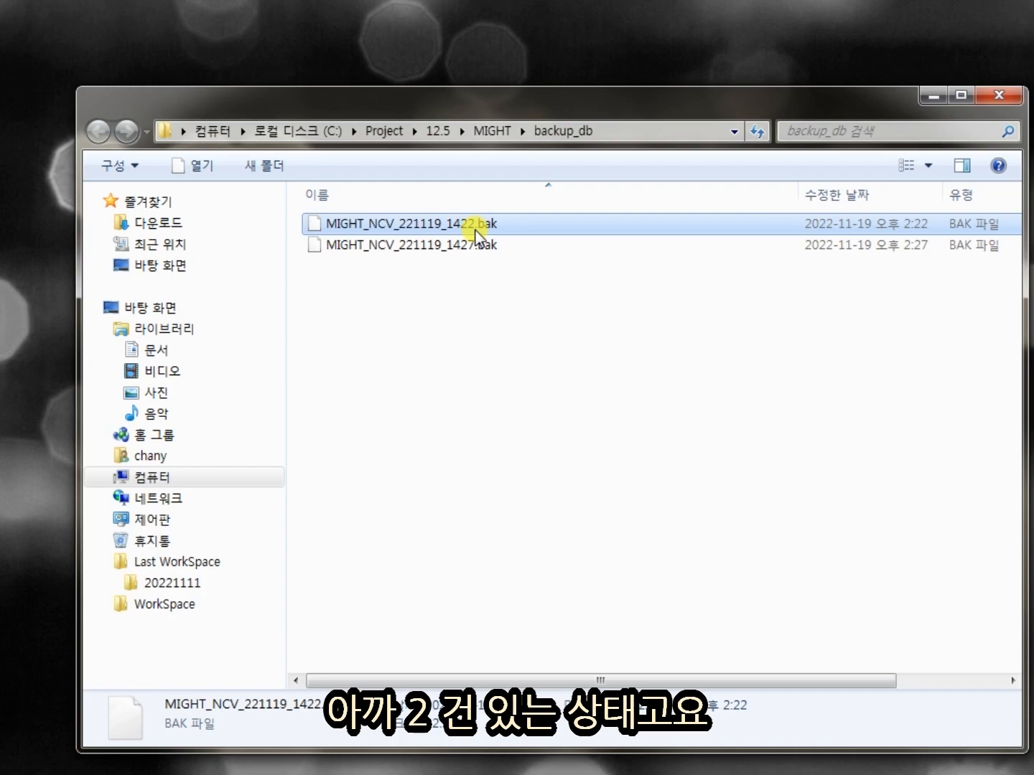
{"action": "left_click", "coordinate": [466, 245]}
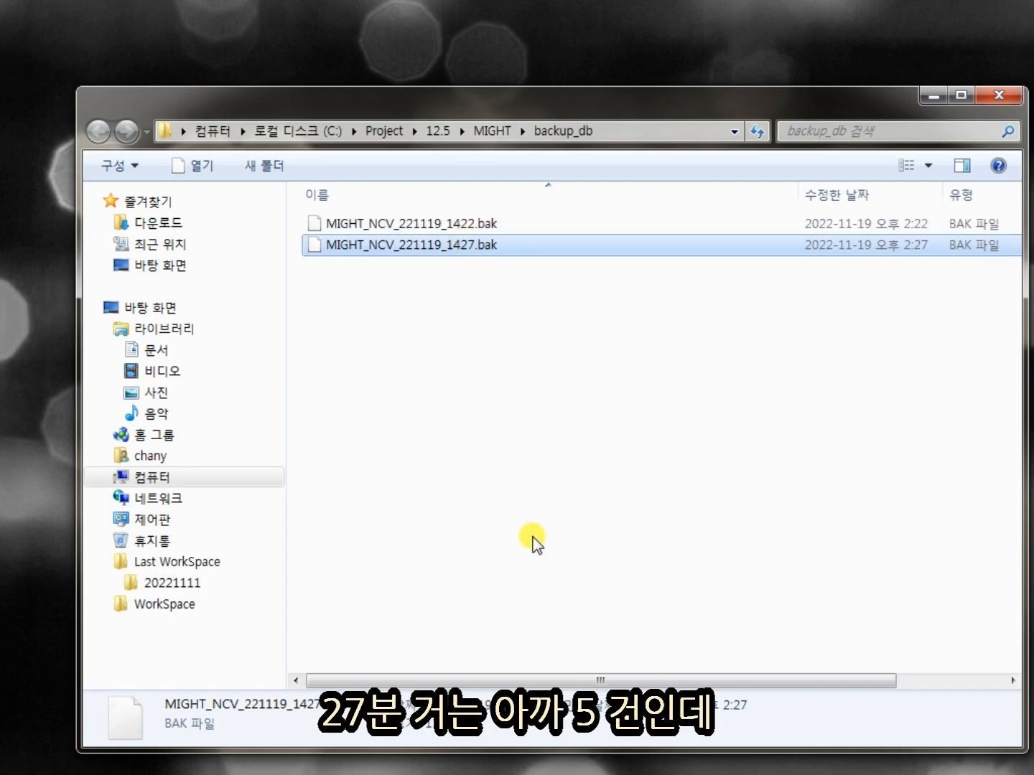
{"action": "left_click", "coordinate": [839, 371]}
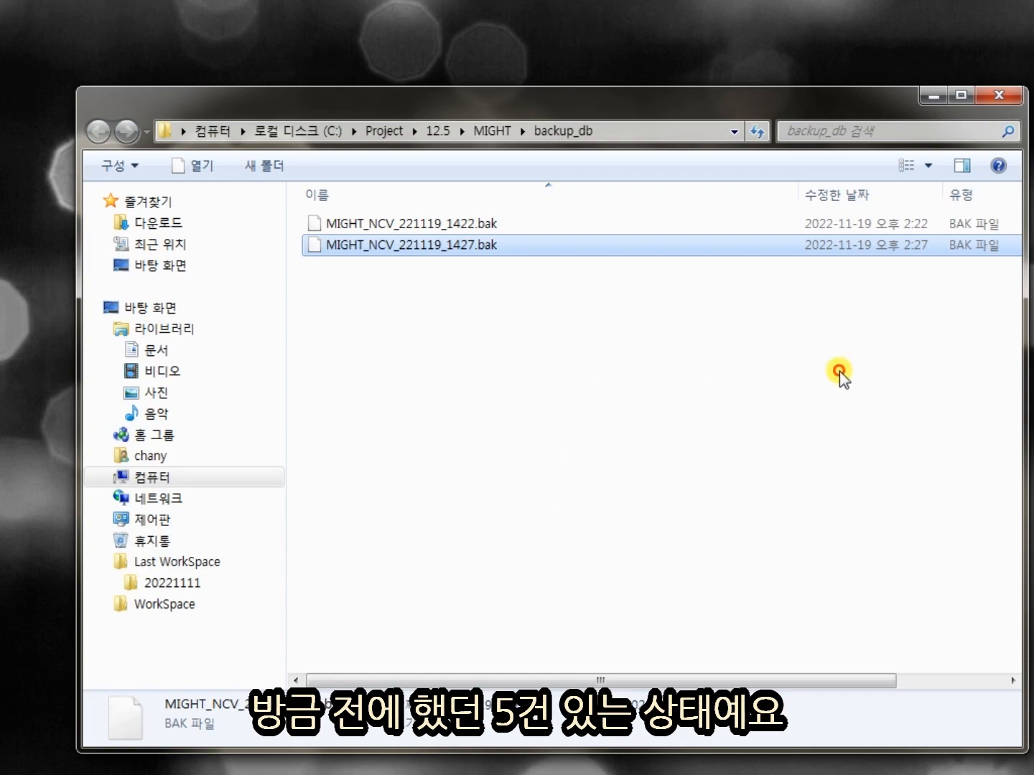
{"action": "left_click", "coordinate": [919, 98]}
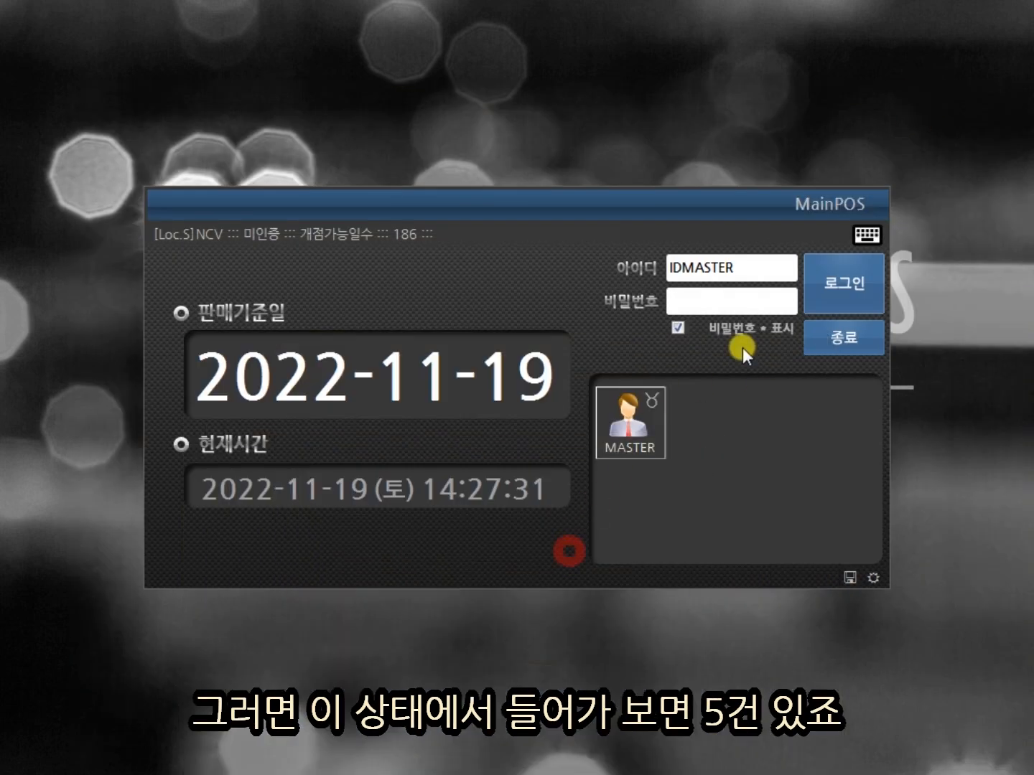
Step: Log in to check the sales counts before restoring, and exit the POS
{"action": "left_click", "coordinate": [881, 289]}
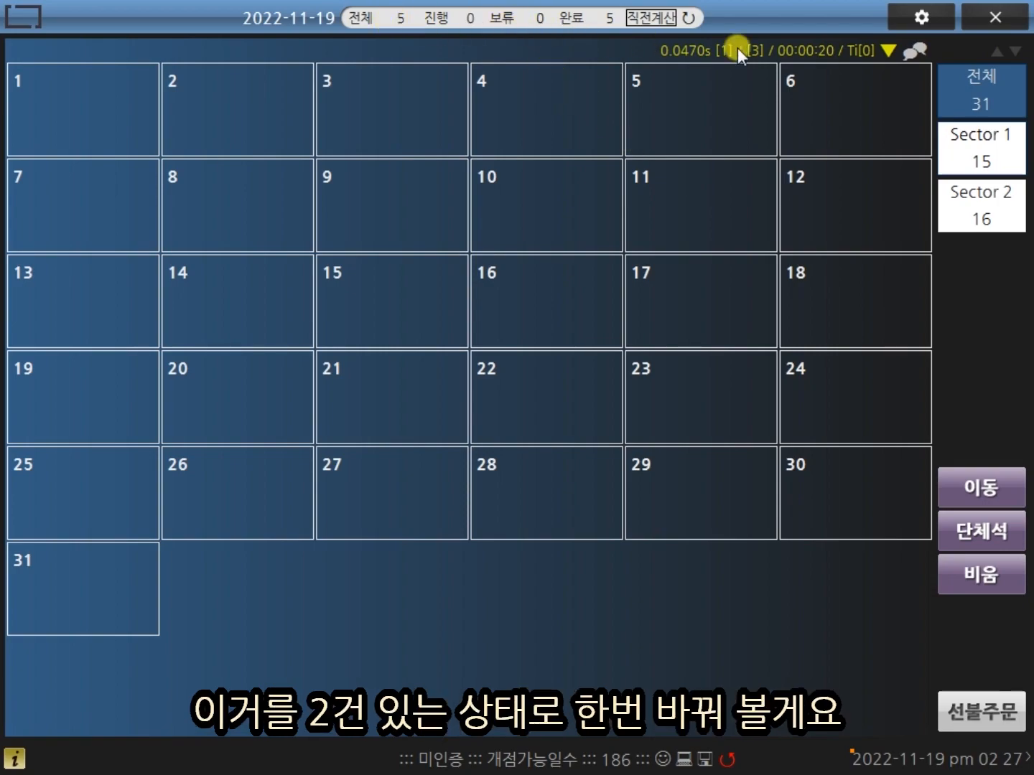
{"action": "left_click", "coordinate": [1019, 26]}
{"action": "left_click", "coordinate": [444, 429]}
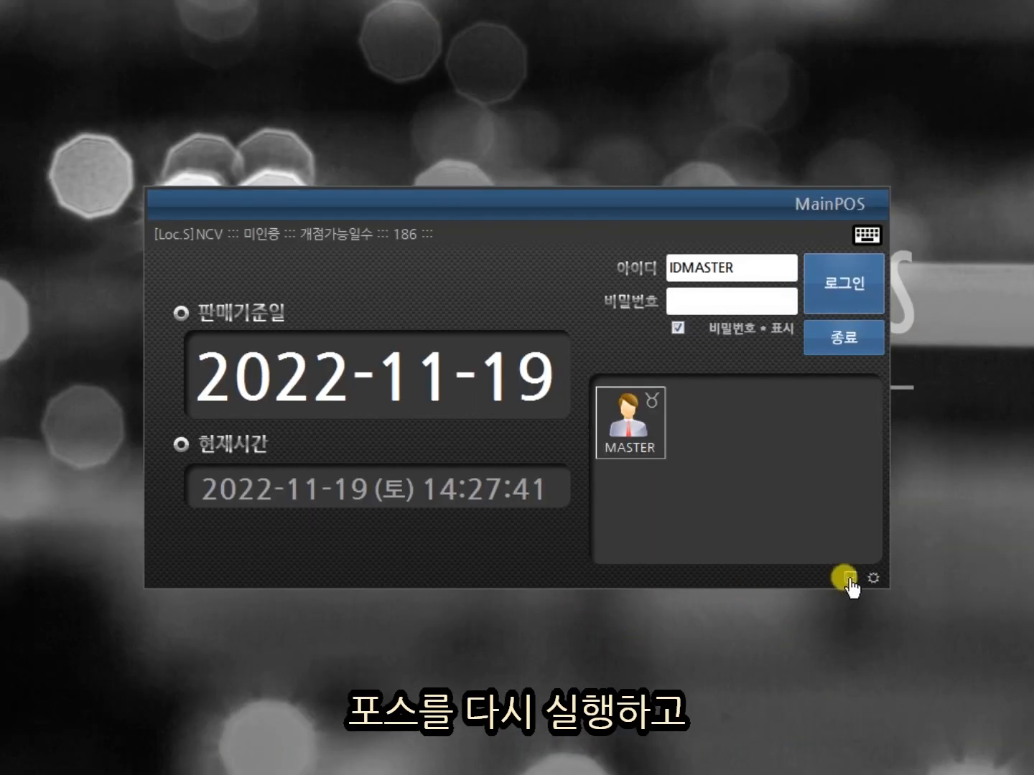
Step: Restore the database from MIGHT_NCV_221119_1422.bak in the login window's database management and dismiss the completion notice
{"action": "left_click", "coordinate": [850, 578]}
{"action": "left_click", "coordinate": [512, 430]}
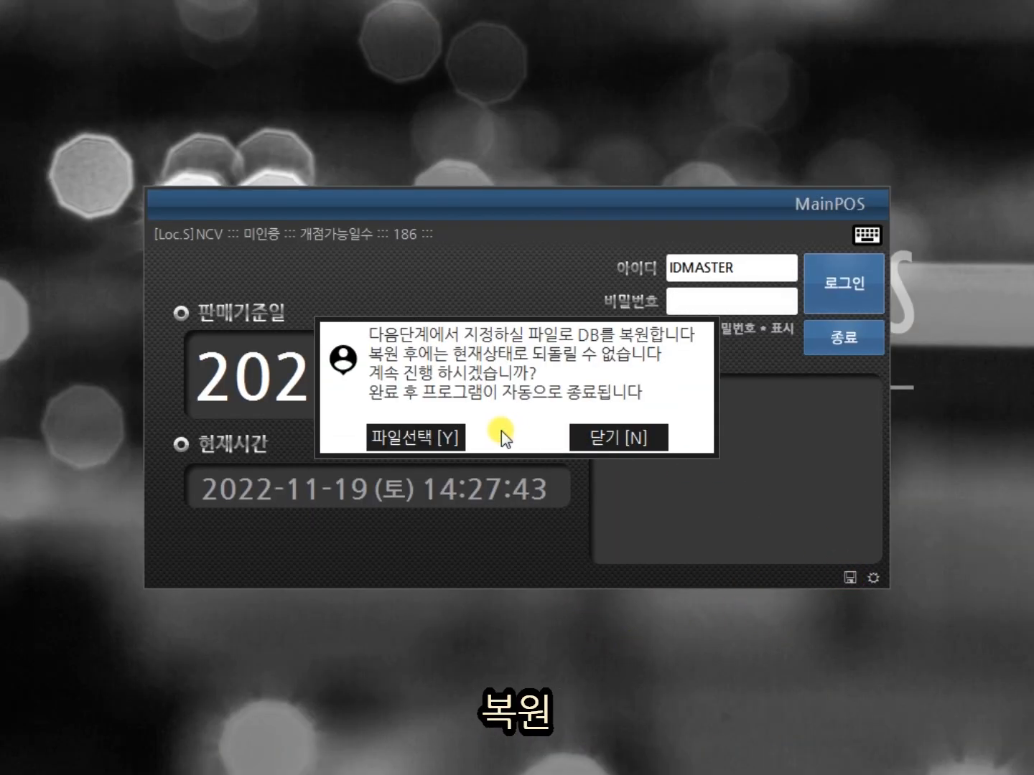
{"action": "left_click", "coordinate": [429, 439]}
{"action": "left_click", "coordinate": [525, 438]}
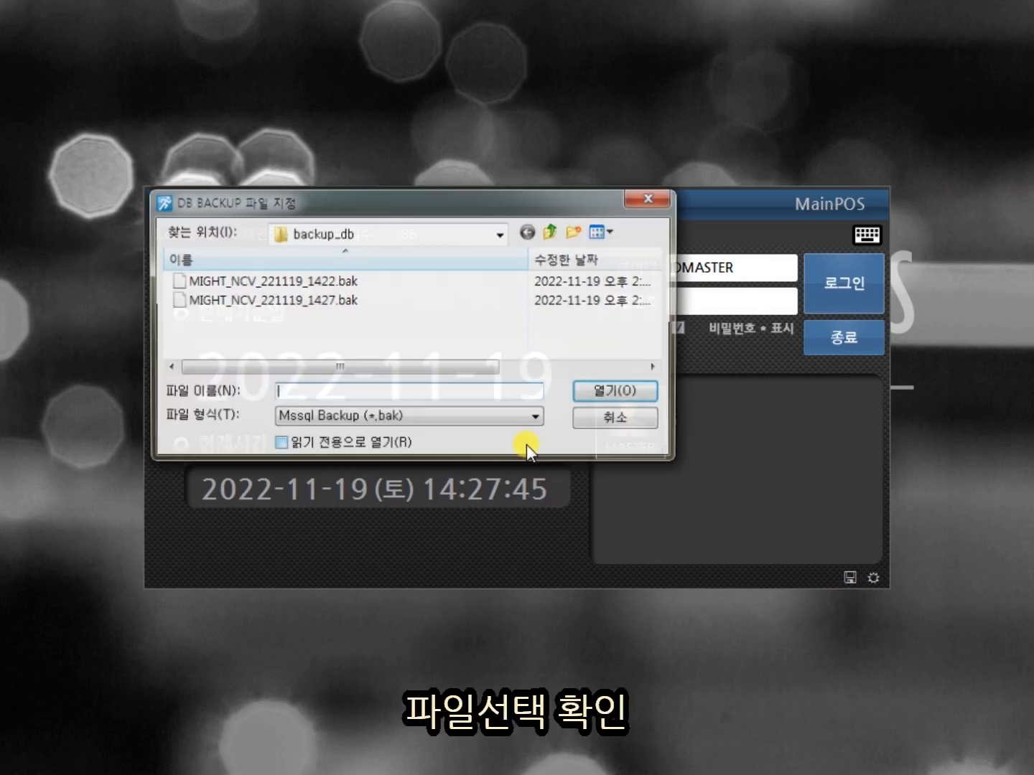
{"action": "left_click", "coordinate": [320, 278]}
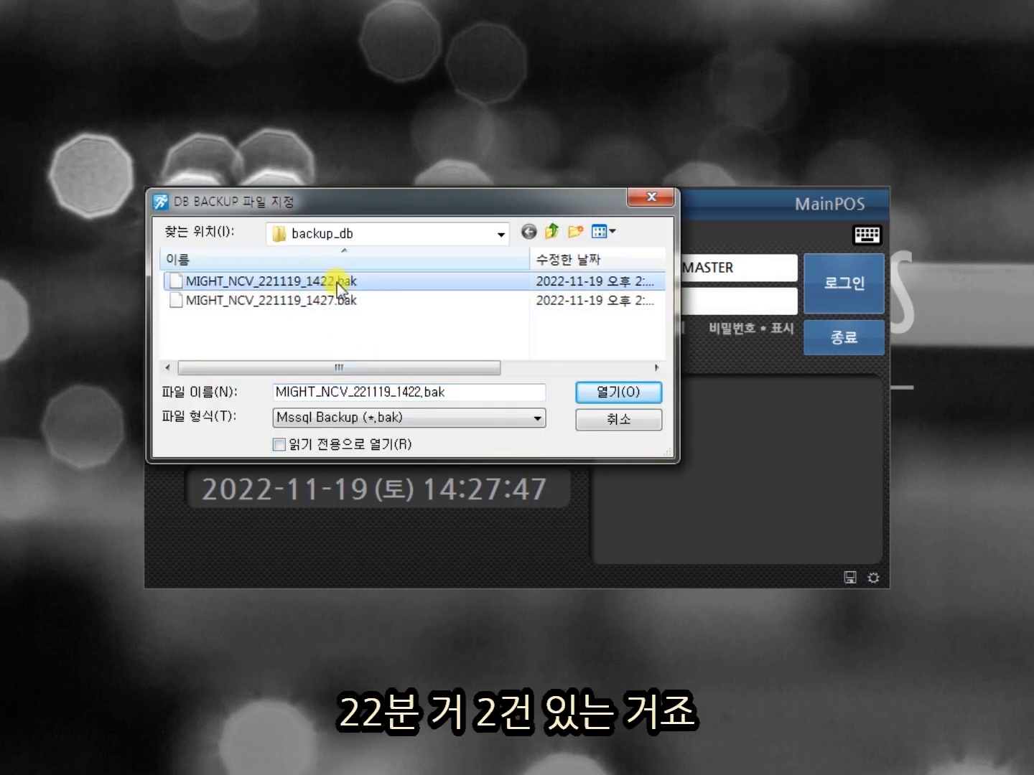
{"action": "left_click", "coordinate": [630, 393]}
{"action": "left_click", "coordinate": [427, 434]}
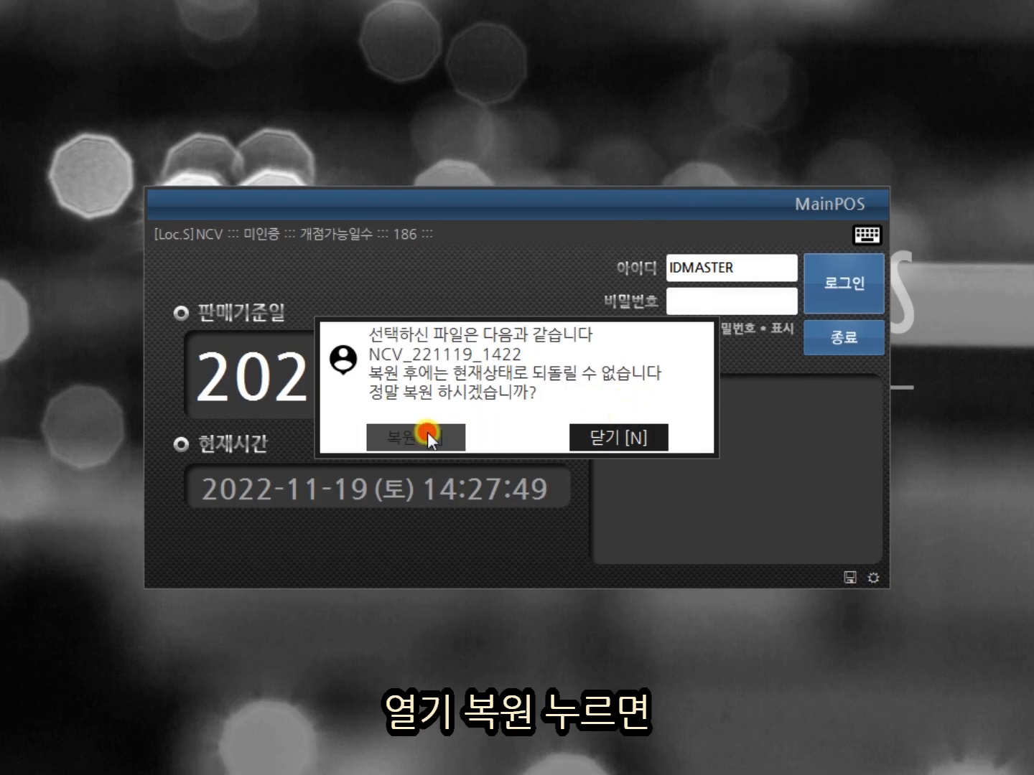
{"action": "left_click", "coordinate": [541, 445]}
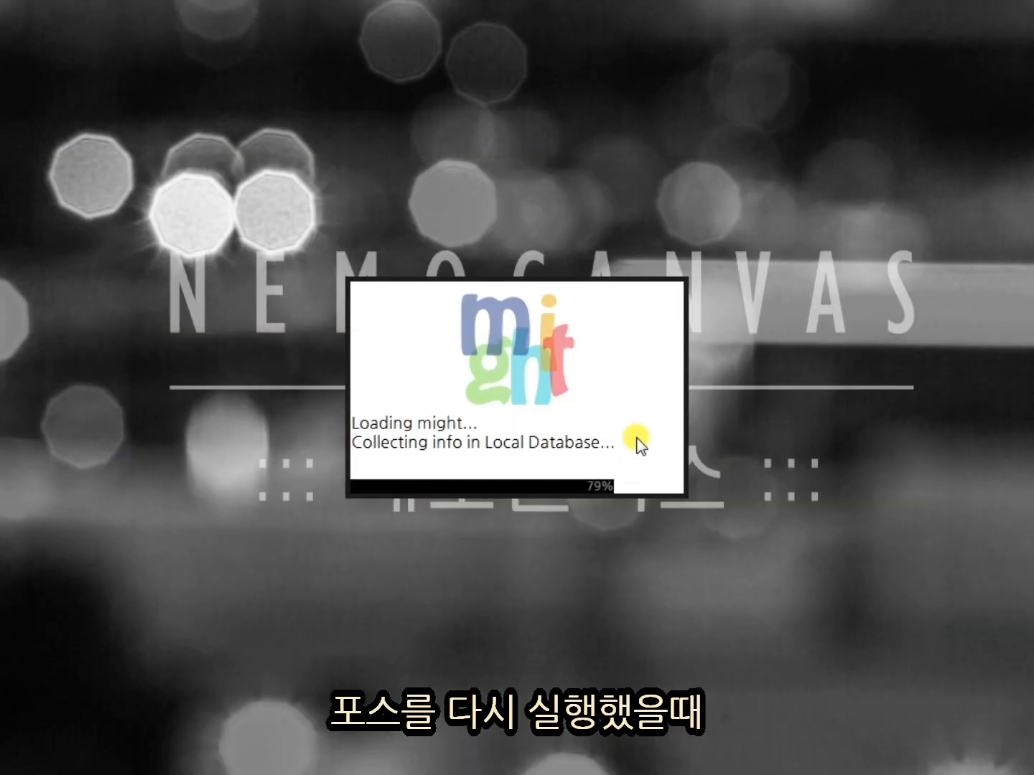
Step: Log in to check the sales counts restored from the 1422 backup, and exit the POS
{"action": "left_click", "coordinate": [832, 300]}
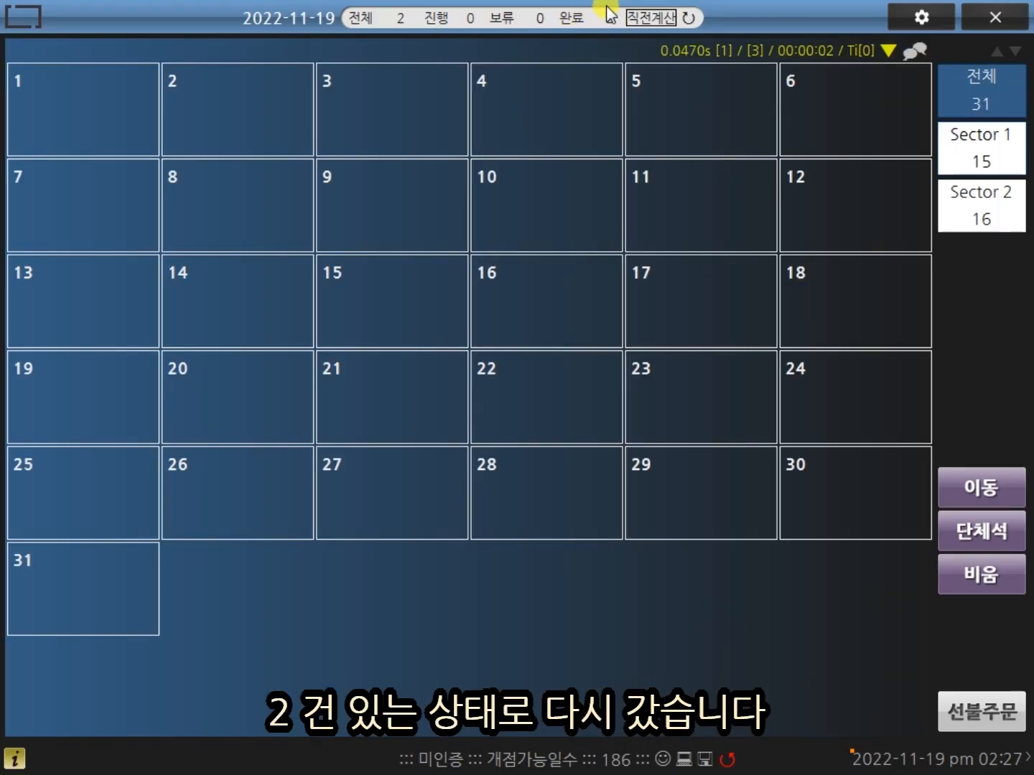
{"action": "left_click", "coordinate": [995, 17]}
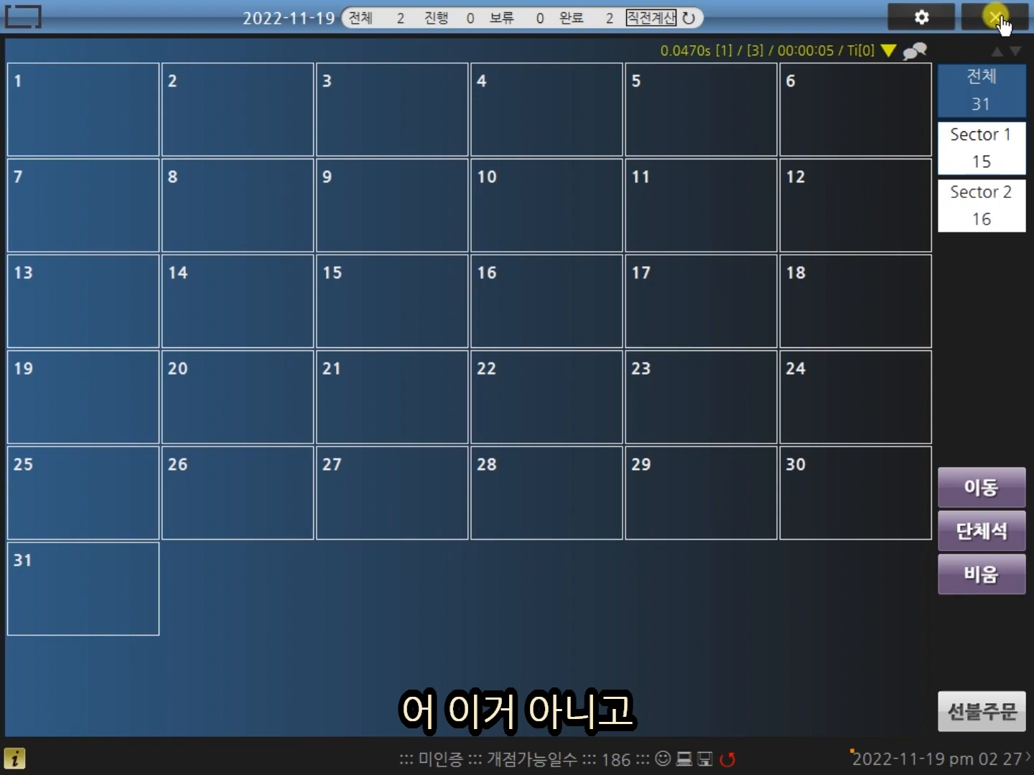
{"action": "left_click", "coordinate": [430, 441]}
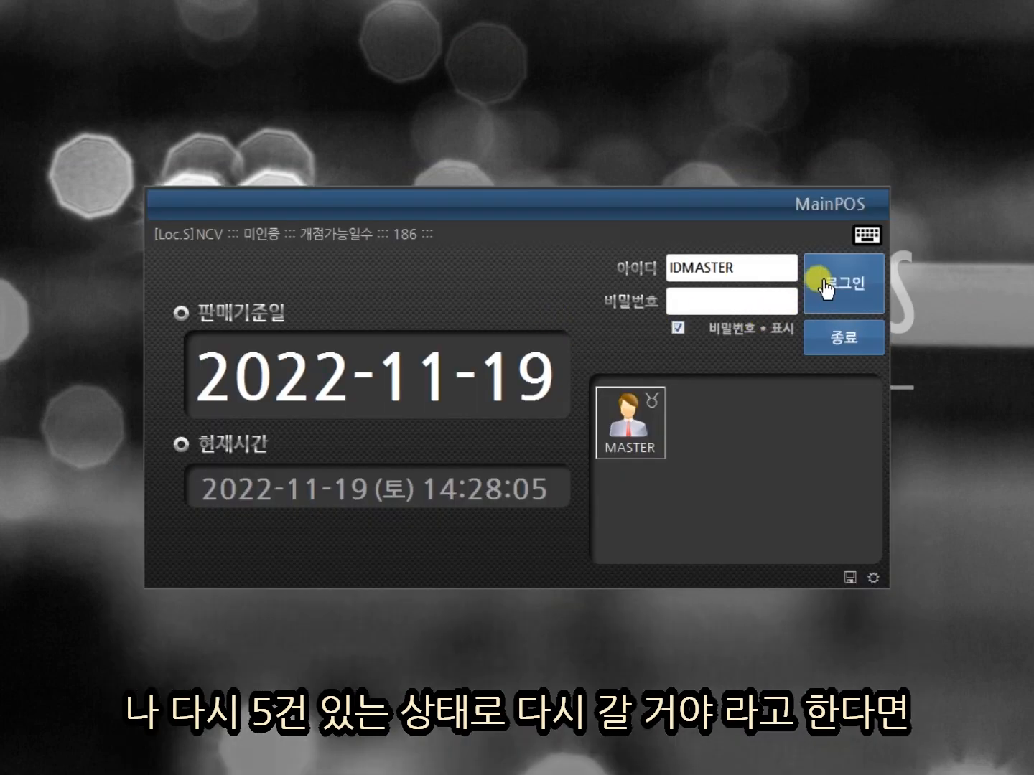
Step: Restore the database from MIGHT_NCV_221119_1427.bak and log back in to the POS
{"action": "left_click", "coordinate": [850, 576]}
{"action": "left_click", "coordinate": [473, 432]}
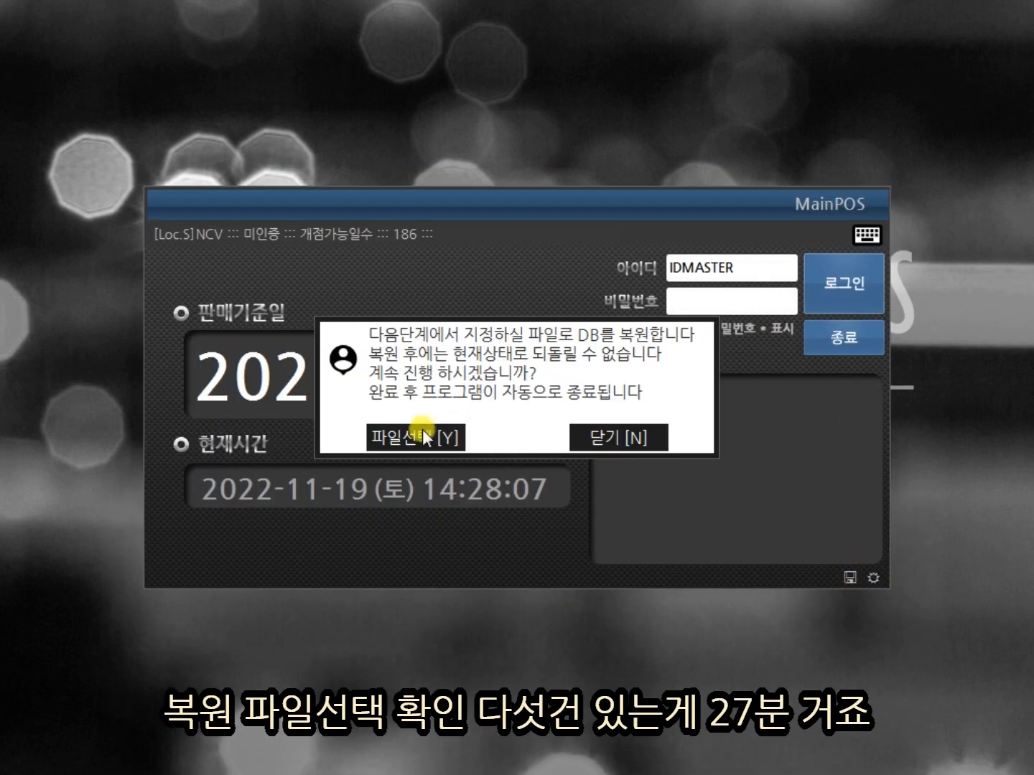
{"action": "left_click", "coordinate": [422, 432]}
{"action": "left_click", "coordinate": [517, 440]}
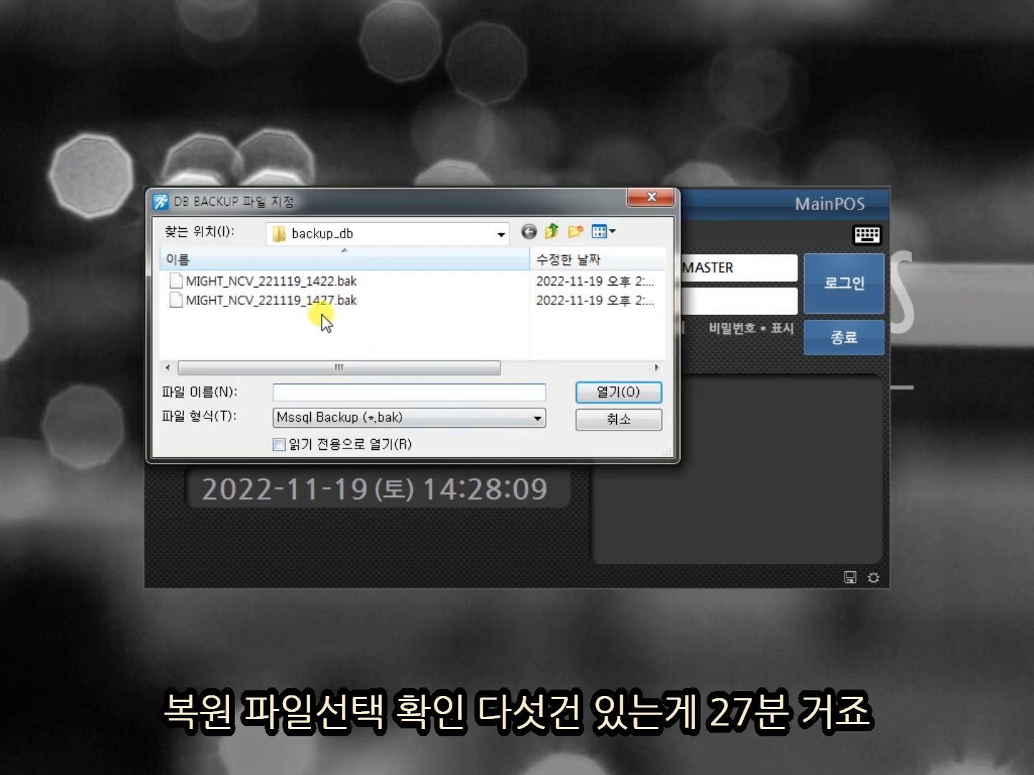
{"action": "left_click", "coordinate": [320, 301]}
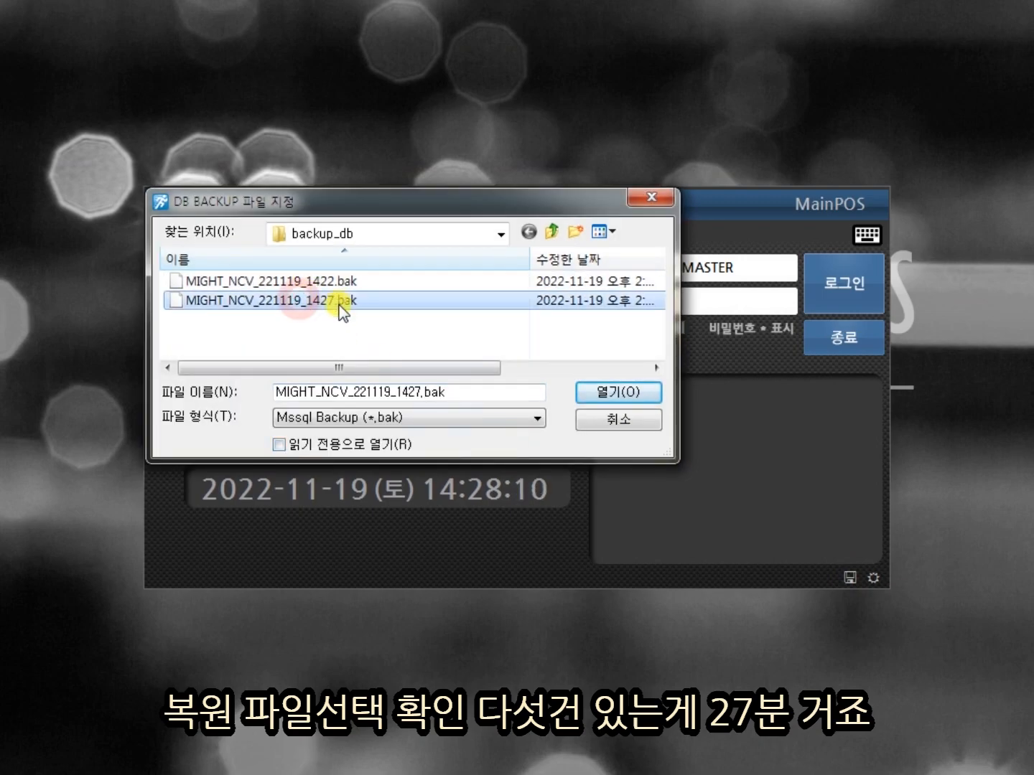
{"action": "left_click", "coordinate": [622, 391]}
{"action": "left_click", "coordinate": [424, 436]}
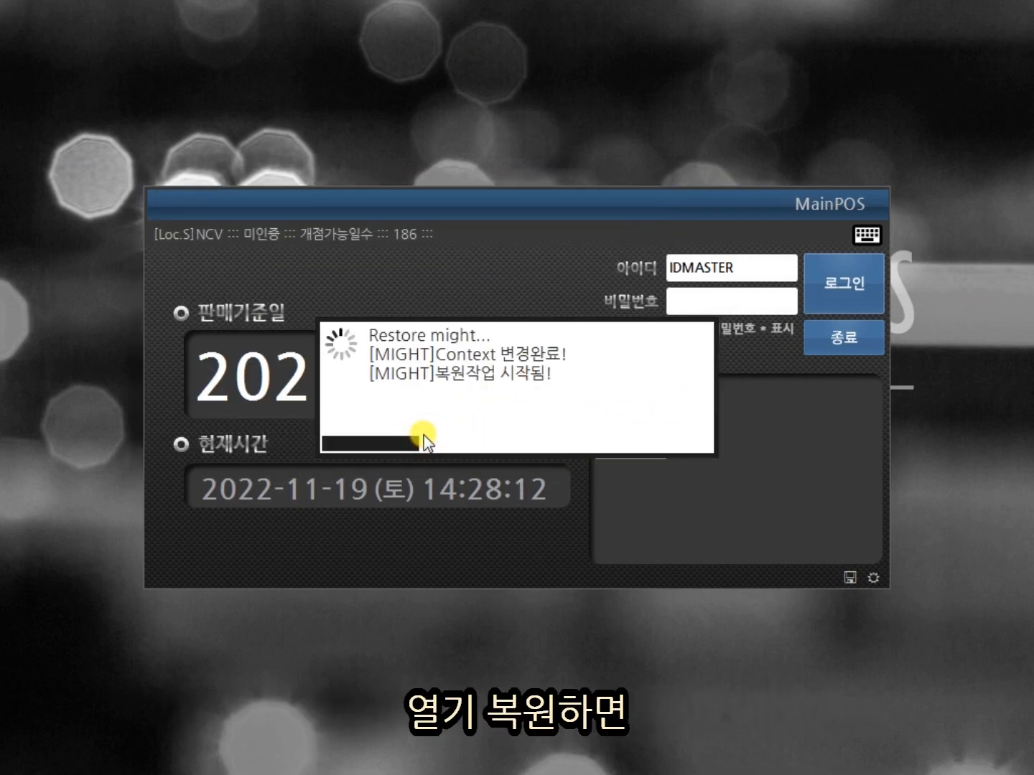
{"action": "left_click", "coordinate": [512, 438]}
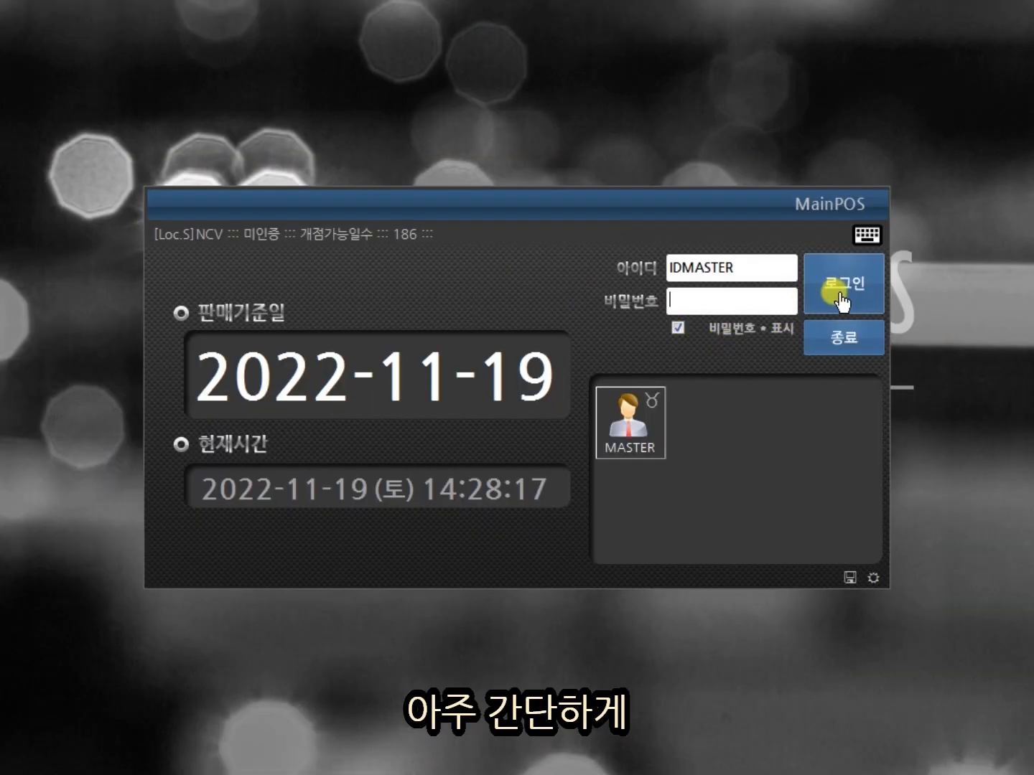
{"action": "left_click", "coordinate": [838, 298]}
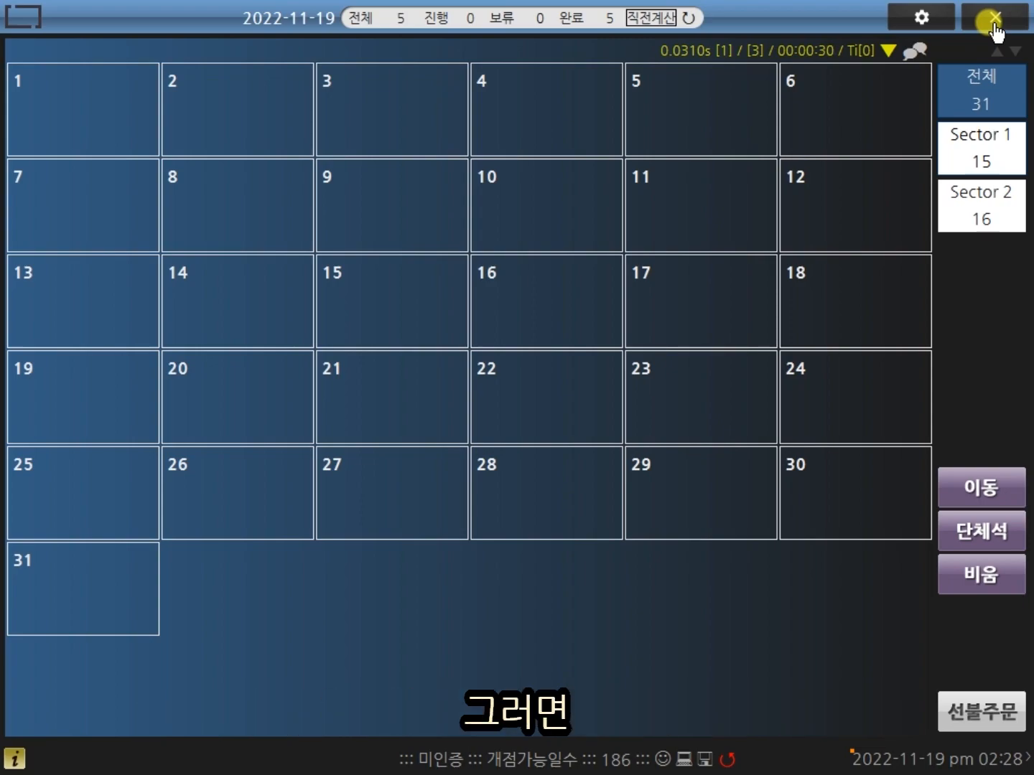
Step: Place an order for one 아이템03, one 아이템08 and one 아이템09 on table 9 and close the order slip preview
{"action": "left_click", "coordinate": [376, 224]}
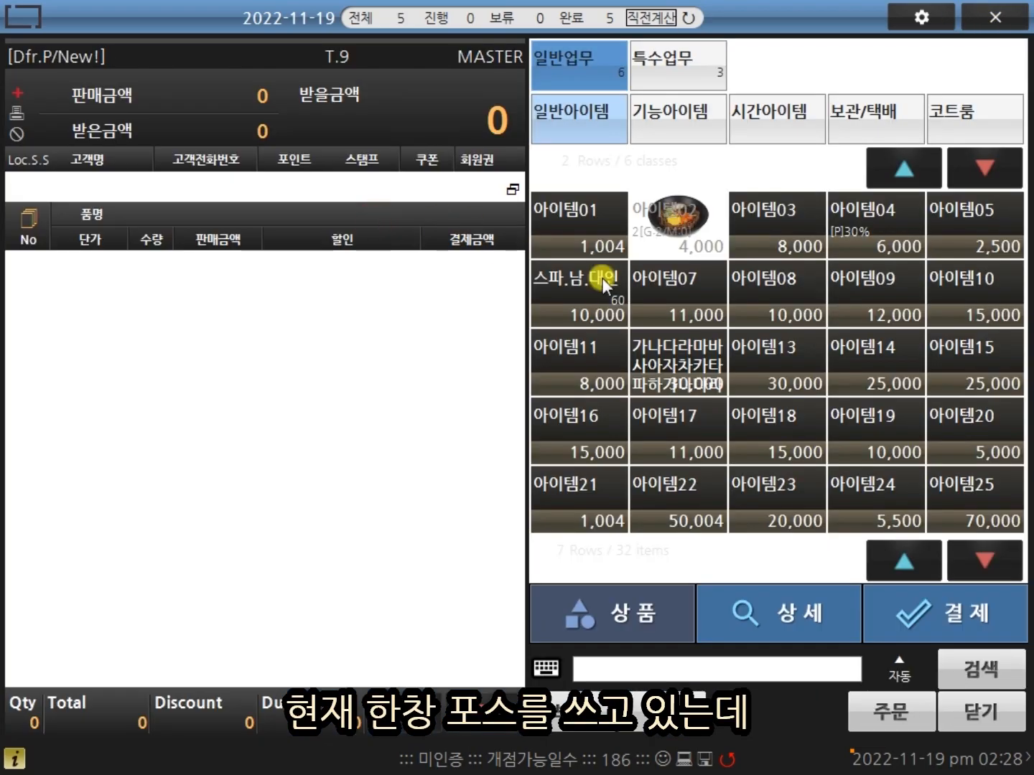
{"action": "left_click", "coordinate": [792, 237]}
{"action": "left_click", "coordinate": [778, 288]}
{"action": "left_click", "coordinate": [875, 294]}
{"action": "left_click", "coordinate": [893, 711]}
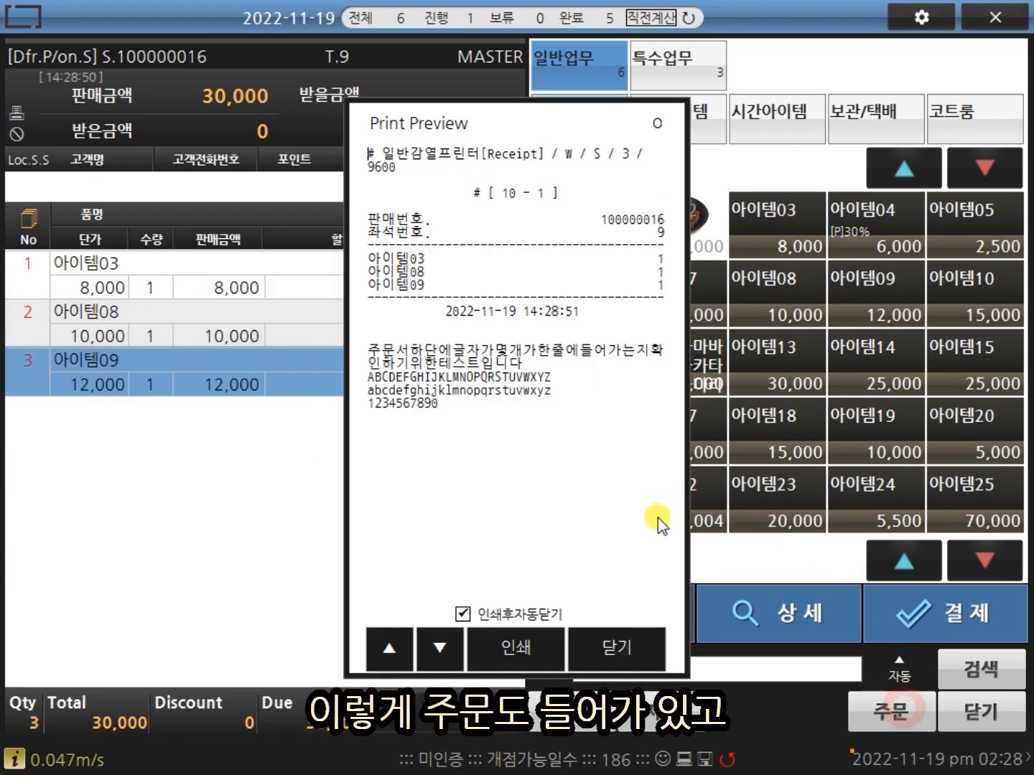
{"action": "left_click", "coordinate": [620, 658]}
Step: Place an order for one 아이템08, one 아이템13 and one 아이템17 on table 20 and close the order slip preview
{"action": "left_click", "coordinate": [224, 413]}
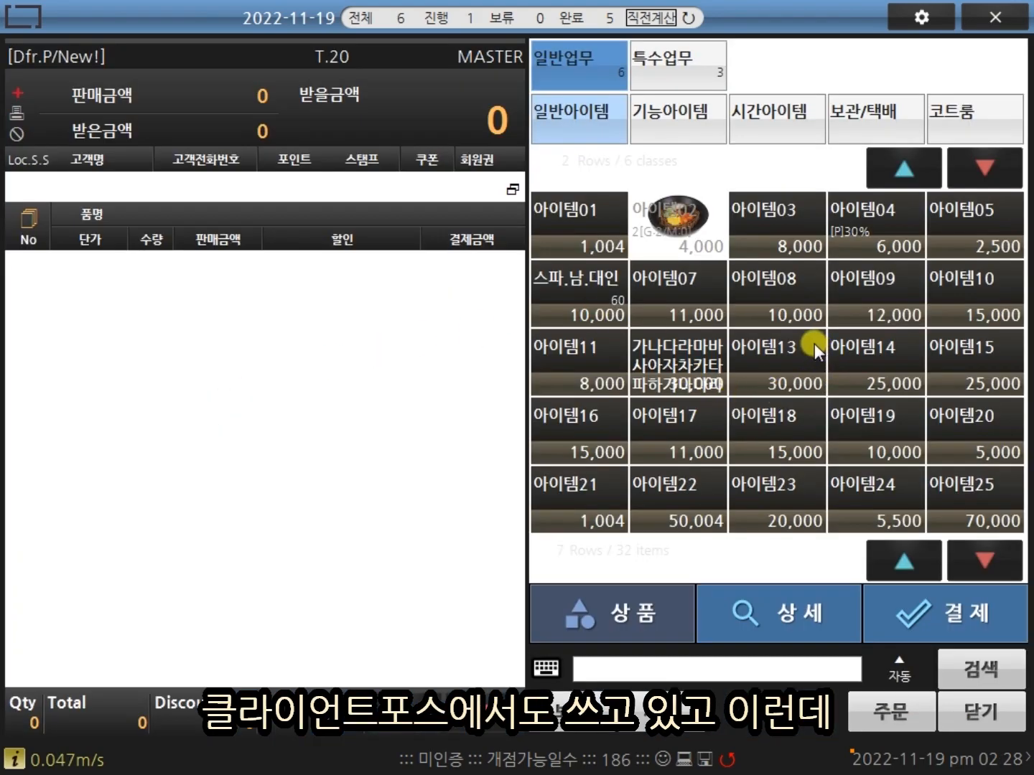
{"action": "left_click", "coordinate": [778, 288]}
{"action": "left_click", "coordinate": [777, 370]}
{"action": "left_click", "coordinate": [682, 443]}
{"action": "left_click", "coordinate": [890, 711]}
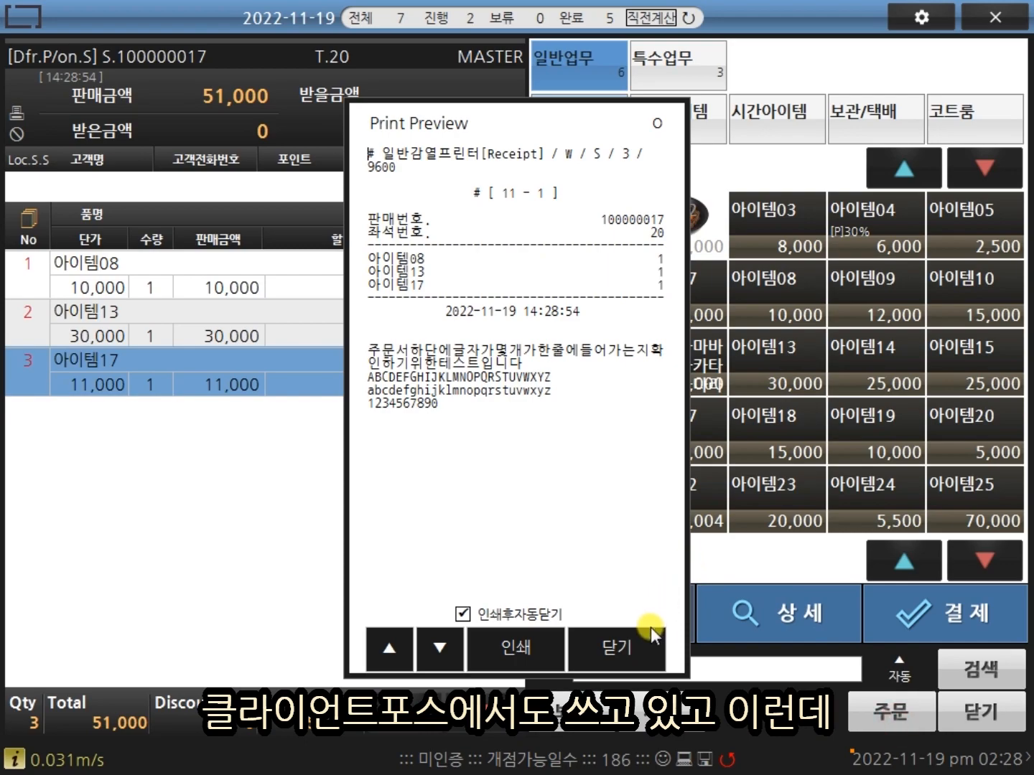
{"action": "left_click", "coordinate": [626, 641]}
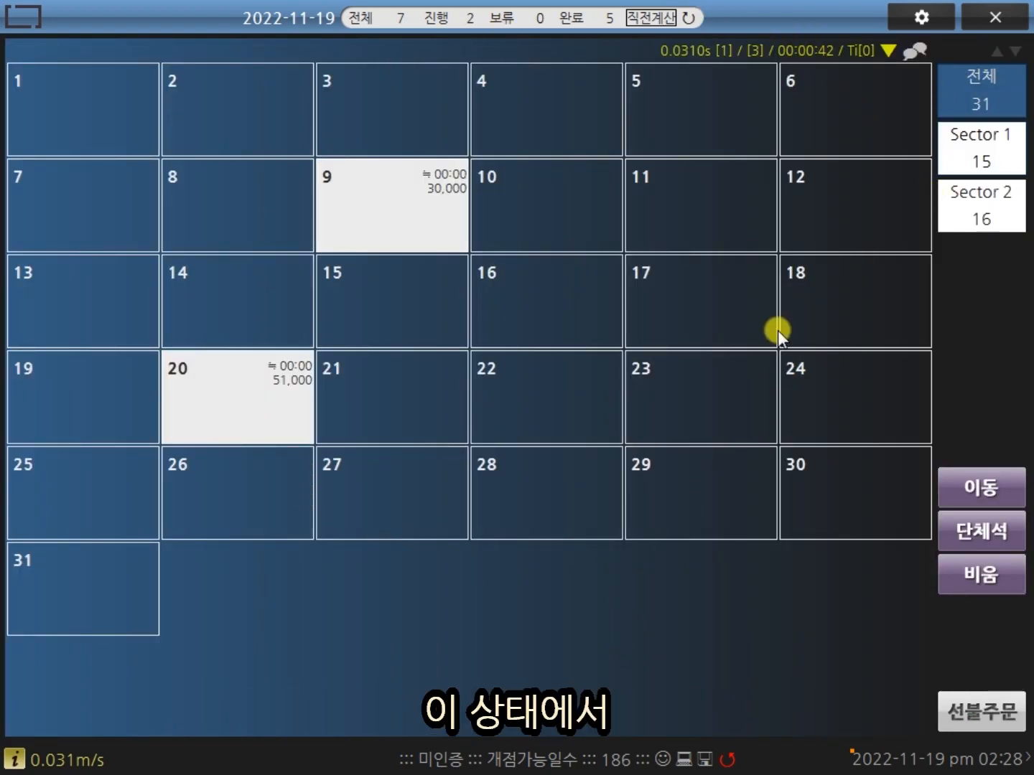
Step: Back up the POS database while the orders on tables 9 and 20 are in progress, and open the backup folder
{"action": "left_click", "coordinate": [706, 759]}
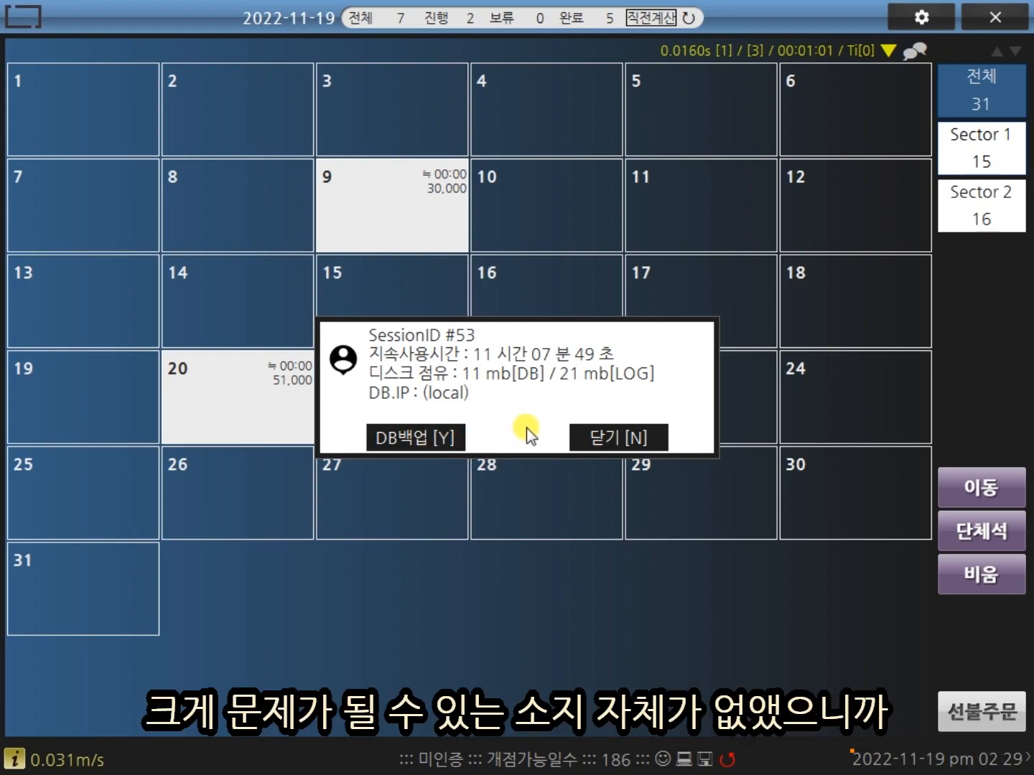
{"action": "left_click", "coordinate": [417, 434]}
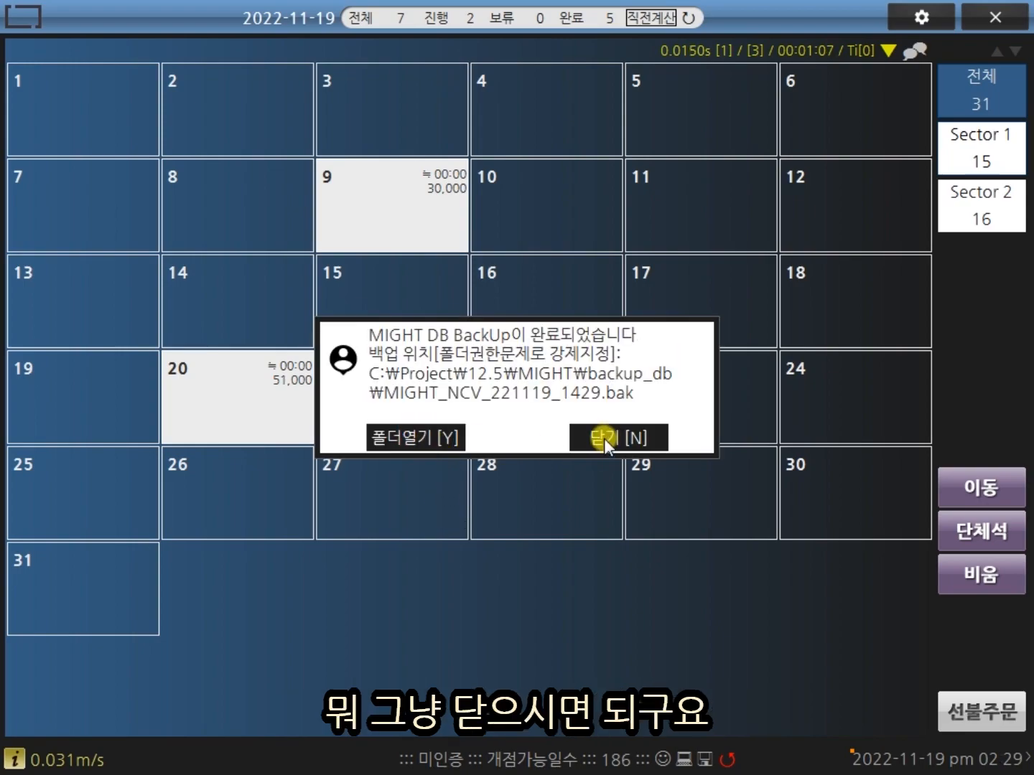
{"action": "left_click", "coordinate": [416, 438]}
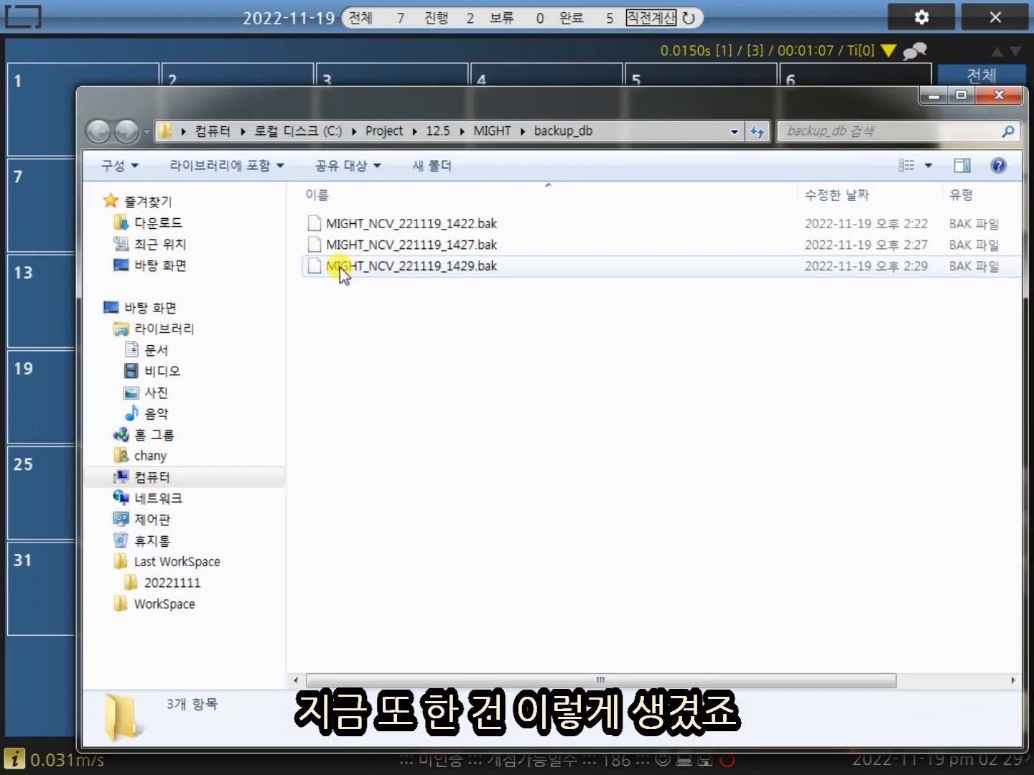
Step: Review the 1422, 1427 and 1429 backup files in the backup_db folder and minimize the folder windows
{"action": "left_click", "coordinate": [440, 267]}
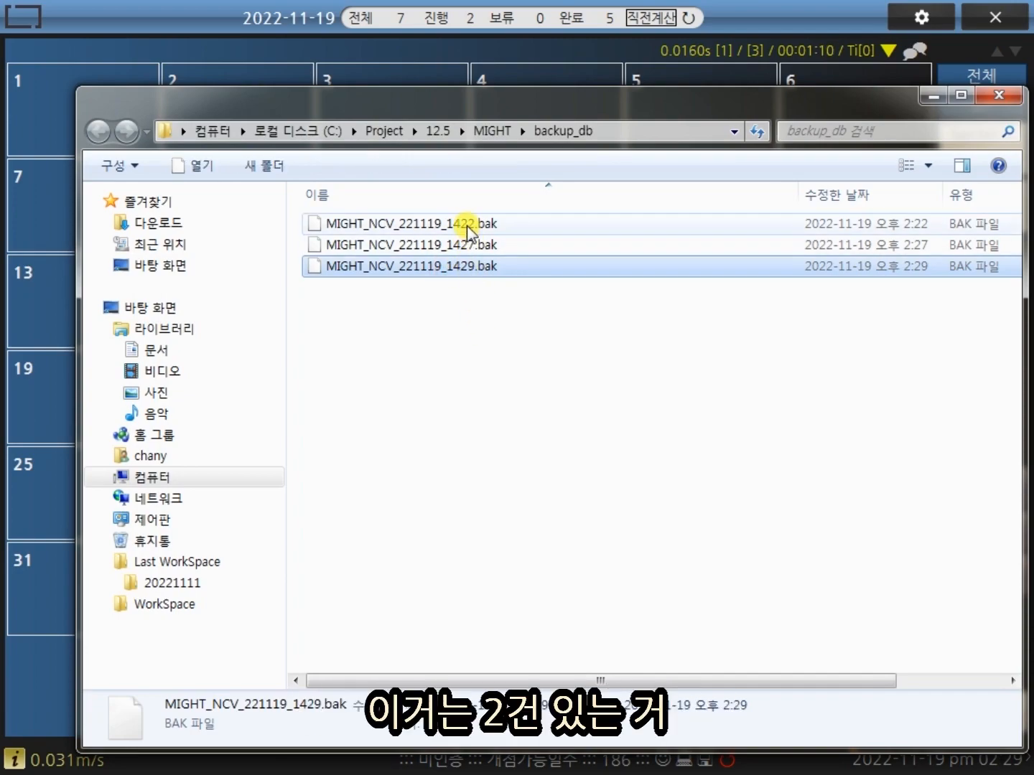
{"action": "left_click", "coordinate": [469, 245]}
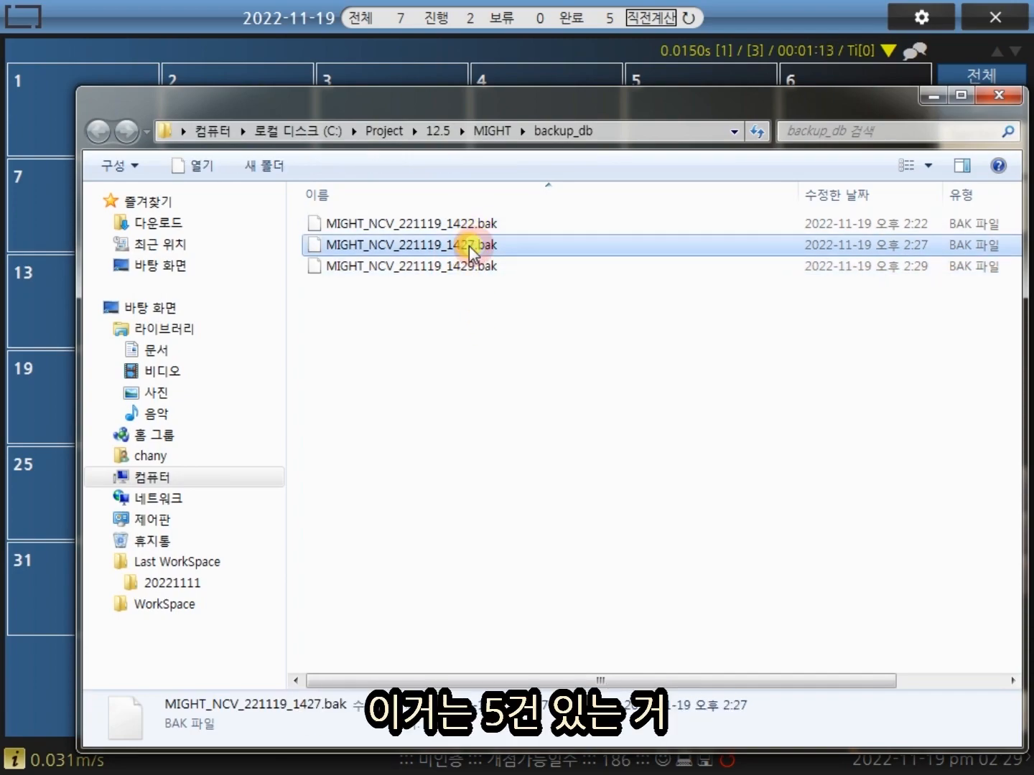
{"action": "left_click", "coordinate": [468, 269]}
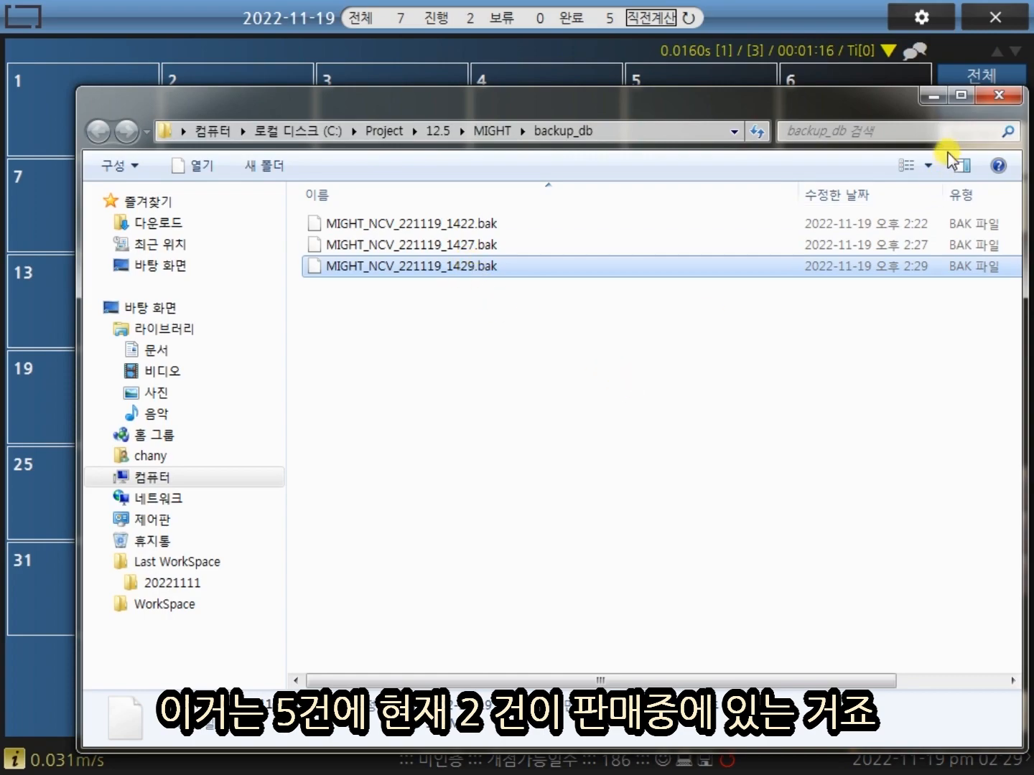
{"action": "left_click", "coordinate": [937, 93]}
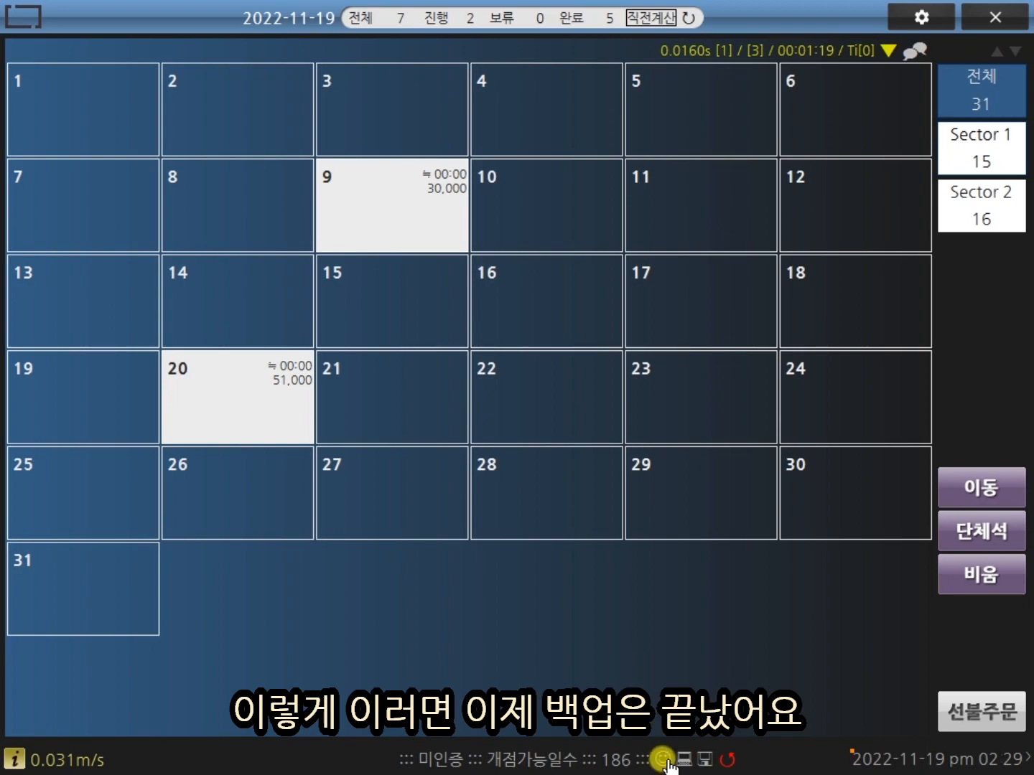
{"action": "mouse_move", "coordinate": [664, 761]}
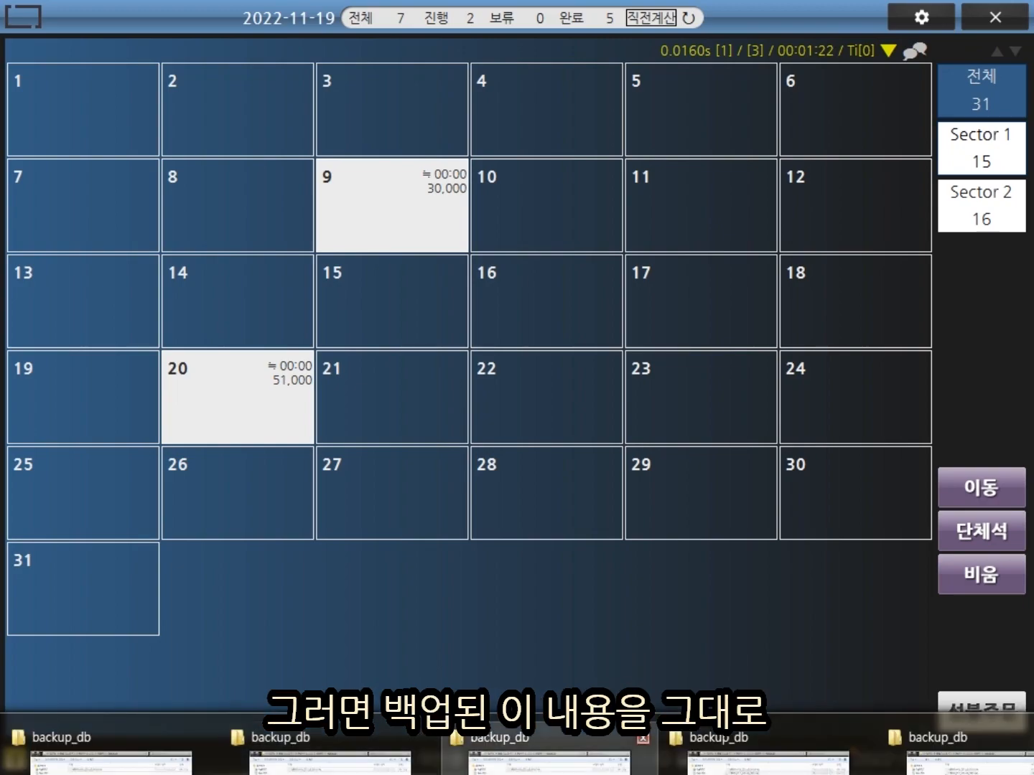
{"action": "left_click", "coordinate": [549, 764]}
{"action": "left_click_drag", "start_coordinate": [506, 93], "coordinate": [503, 78]}
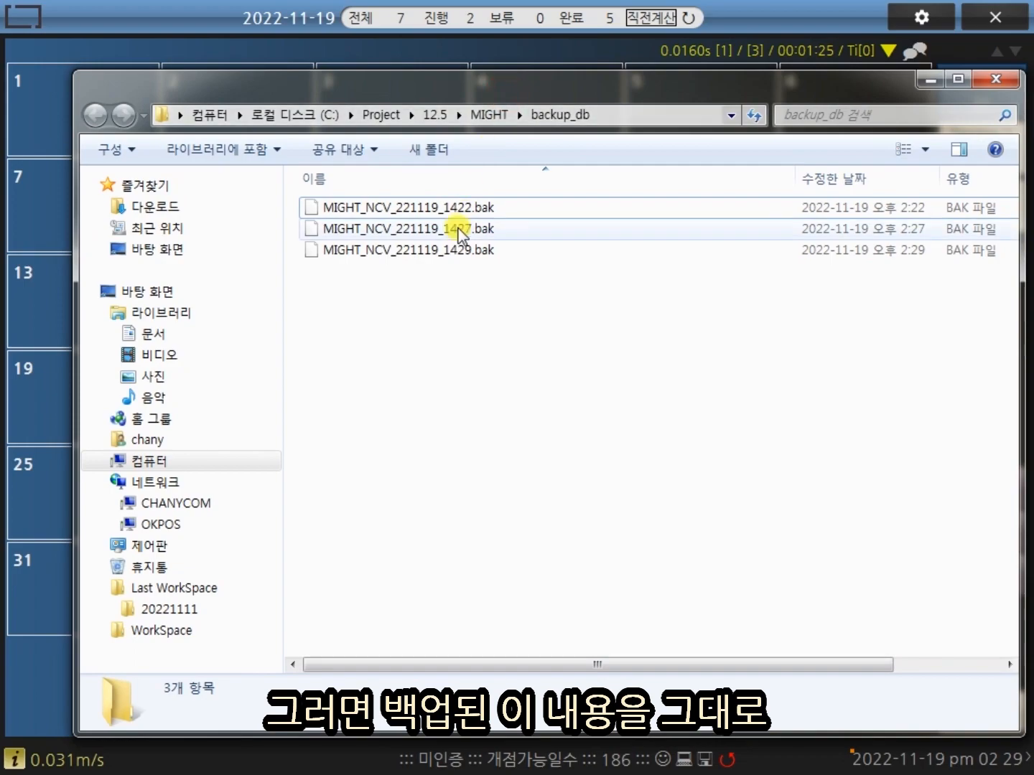
{"action": "left_click", "coordinate": [381, 254]}
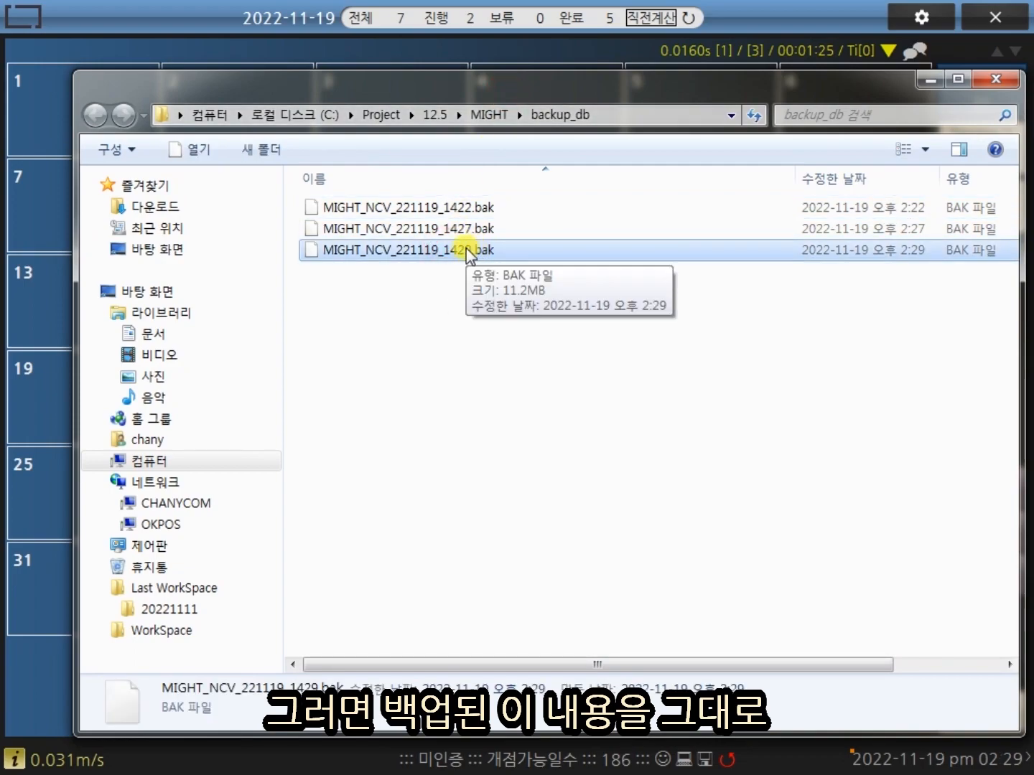
{"action": "mouse_move", "coordinate": [475, 251]}
{"action": "left_mouse_down"}
{"action": "mouse_move", "coordinate": [743, 377]}
{"action": "mouse_move", "coordinate": [778, 407]}
{"action": "mouse_move", "coordinate": [527, 269]}
{"action": "mouse_move", "coordinate": [459, 250]}
{"action": "left_mouse_up"}
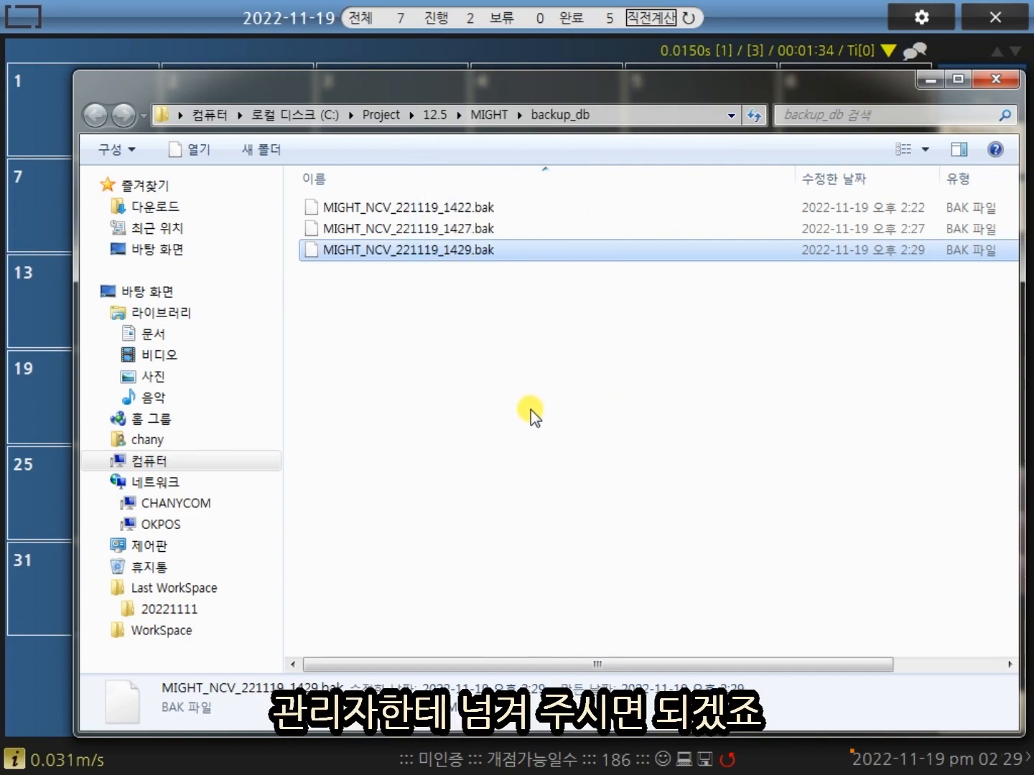
{"action": "left_click_drag", "start_coordinate": [832, 84], "coordinate": [796, 75]}
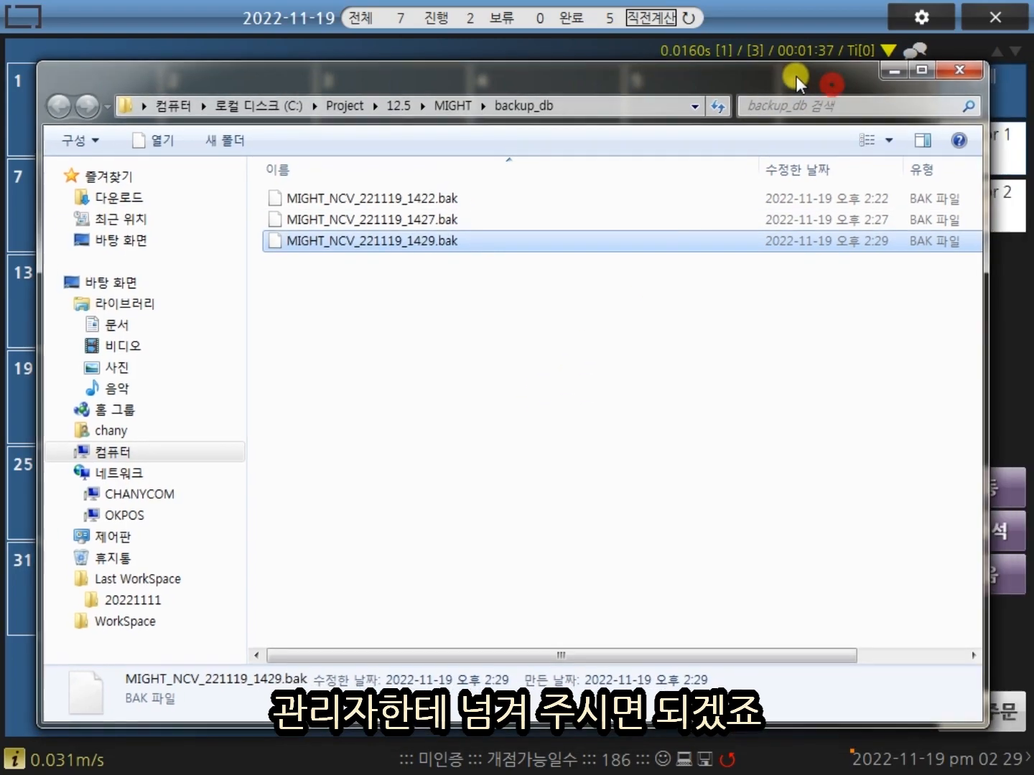
{"action": "left_click", "coordinate": [645, 451]}
{"action": "left_click", "coordinate": [897, 70]}
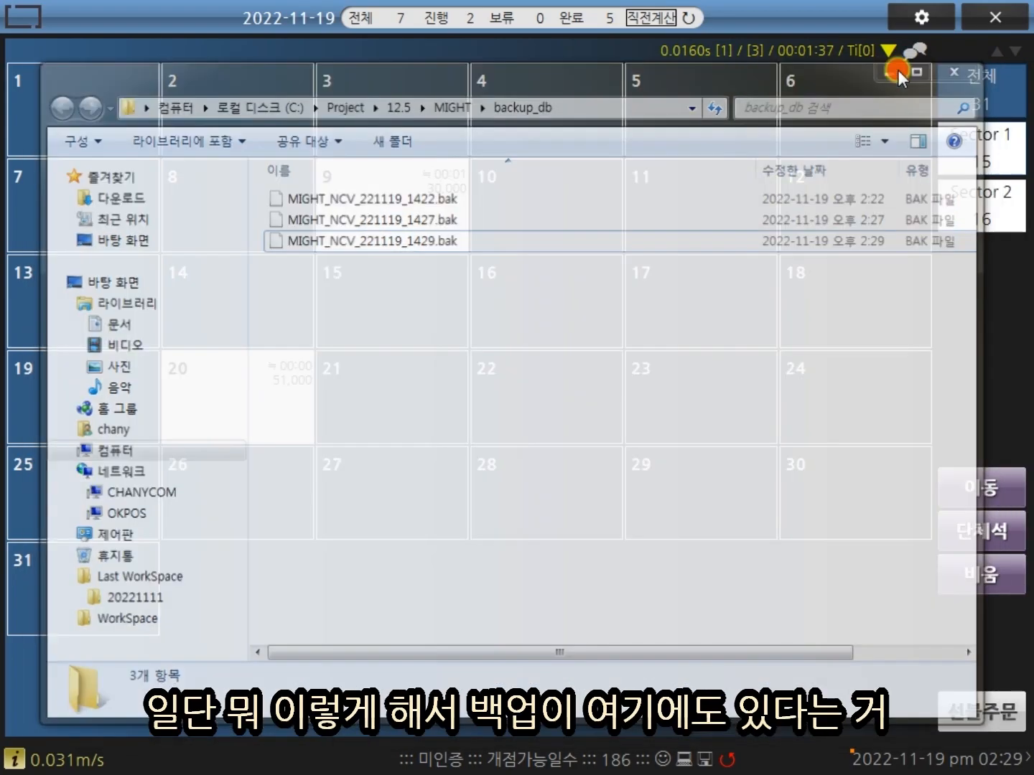
Step: Close the database information dialog without backing up, exit the POS, and open the database cleanup (자료정리) dialog from the login screen
{"action": "left_click", "coordinate": [702, 759]}
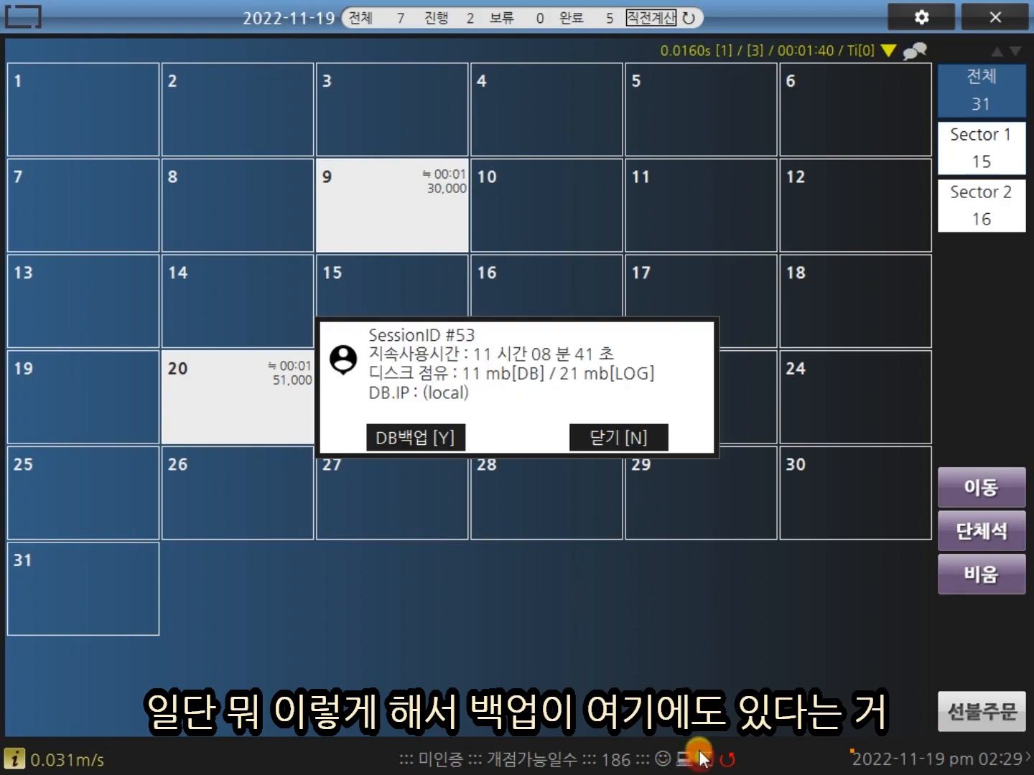
{"action": "left_click", "coordinate": [640, 434]}
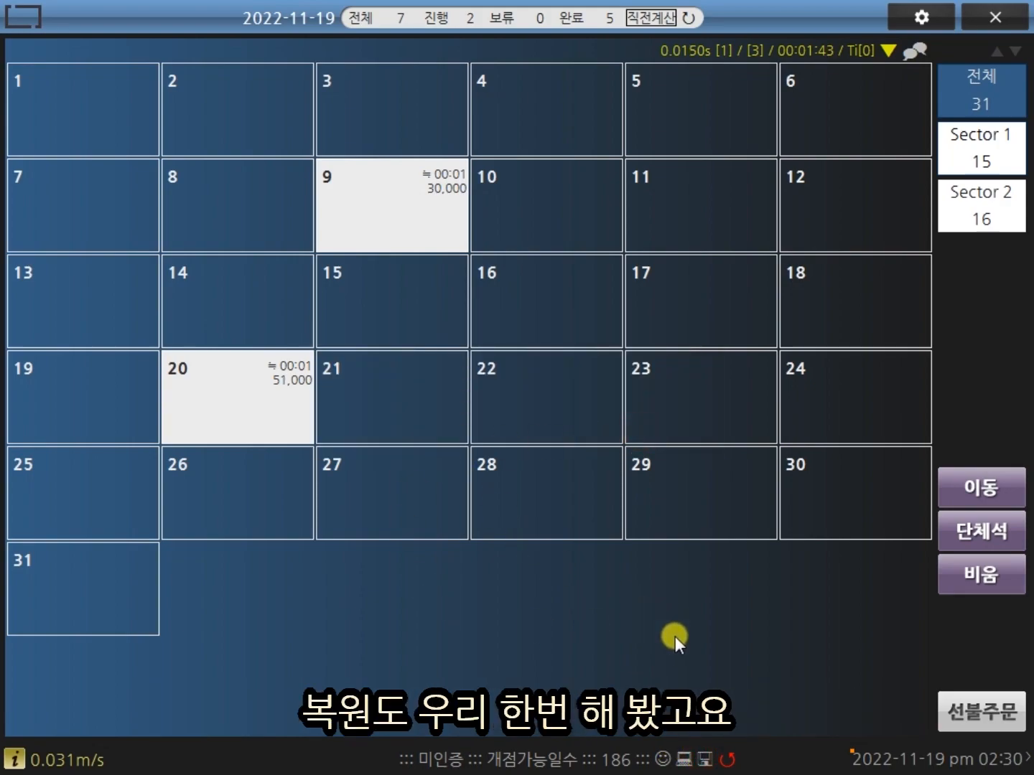
{"action": "left_click", "coordinate": [1005, 21]}
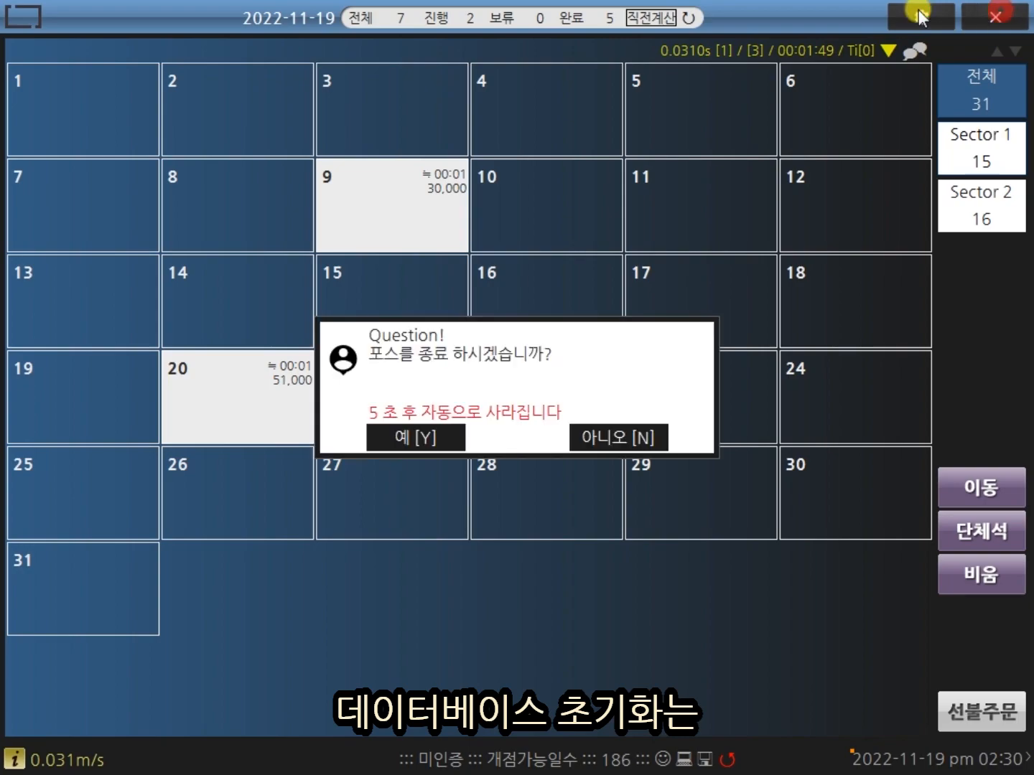
{"action": "left_click", "coordinate": [424, 436]}
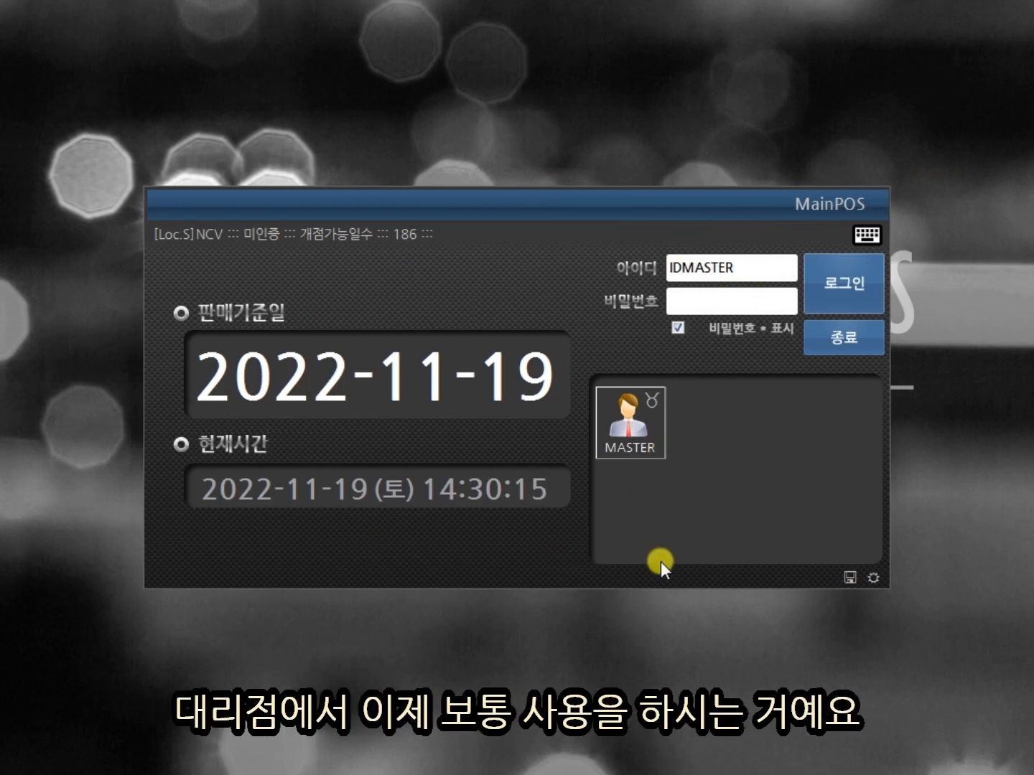
{"action": "left_click", "coordinate": [849, 577]}
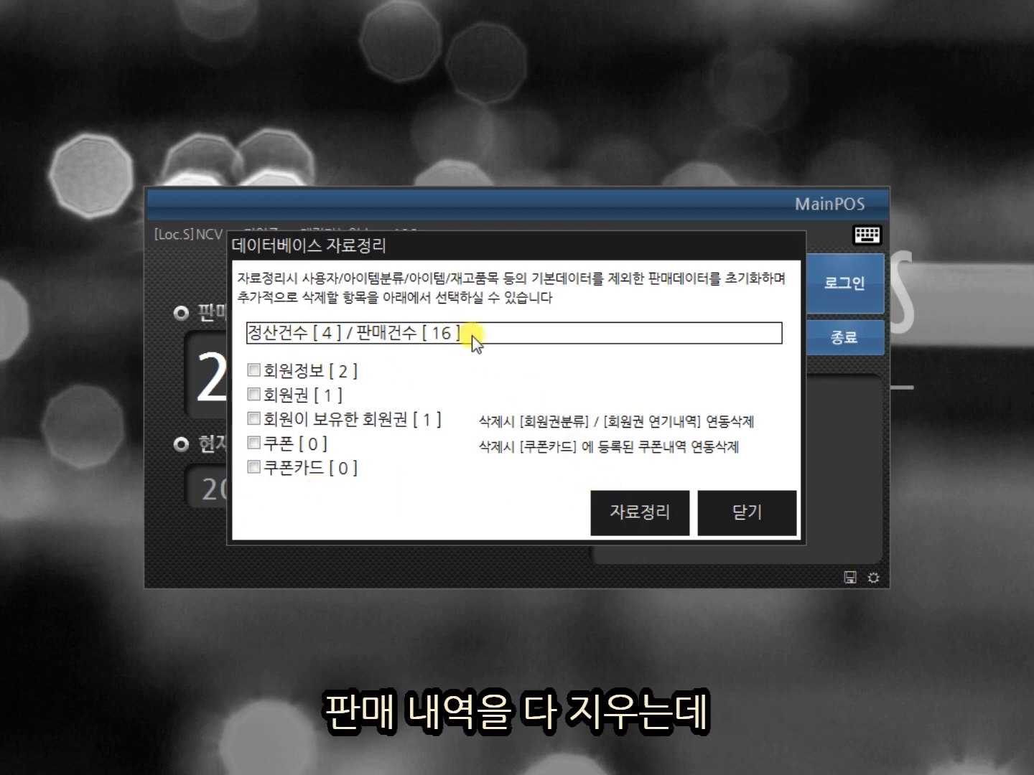
Step: Select 회원정보, 회원권, 회원이 보유한 회원권, 쿠폰 and 쿠폰카드 as additional data to delete in the cleanup
{"action": "left_click", "coordinate": [253, 371]}
{"action": "left_click", "coordinate": [253, 395]}
{"action": "left_click", "coordinate": [252, 419]}
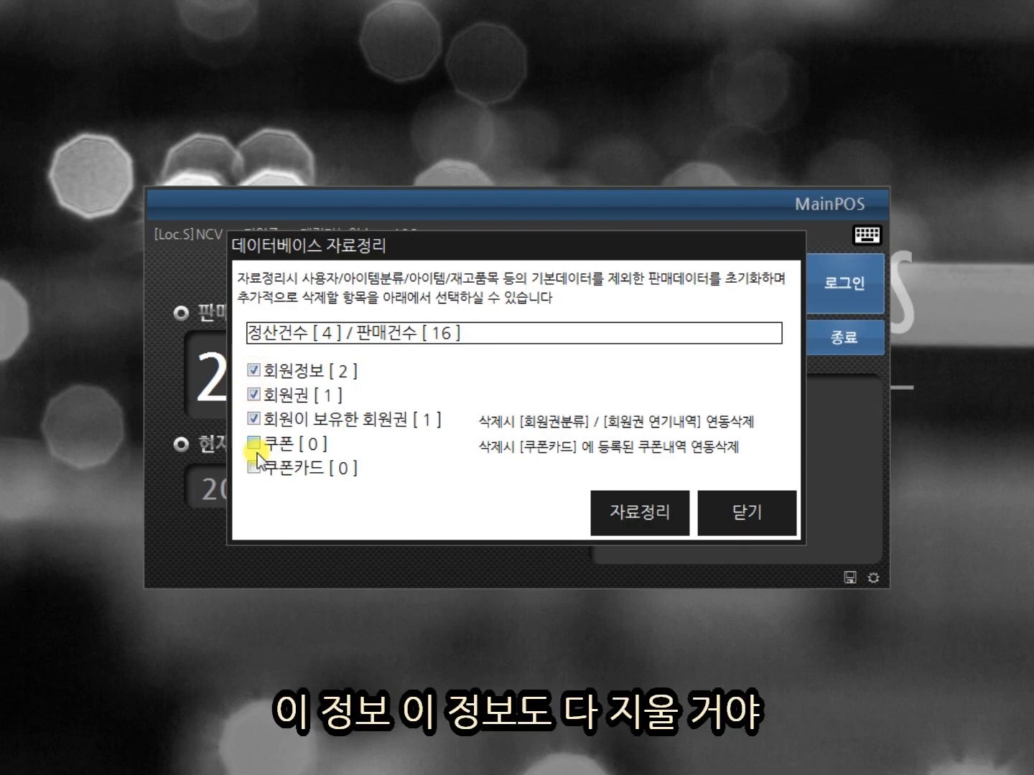
{"action": "left_click", "coordinate": [254, 444]}
{"action": "left_click", "coordinate": [255, 468]}
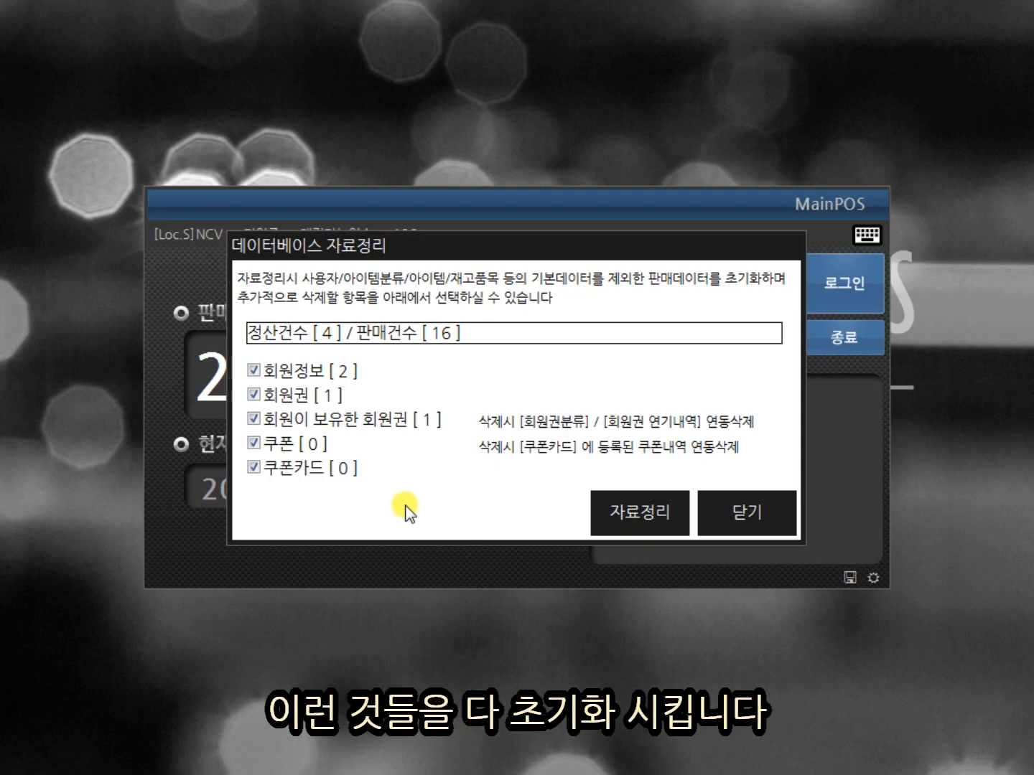
Step: Deselect all five additional member, membership and coupon items so the cleanup covers only the sales data
{"action": "left_click", "coordinate": [254, 468]}
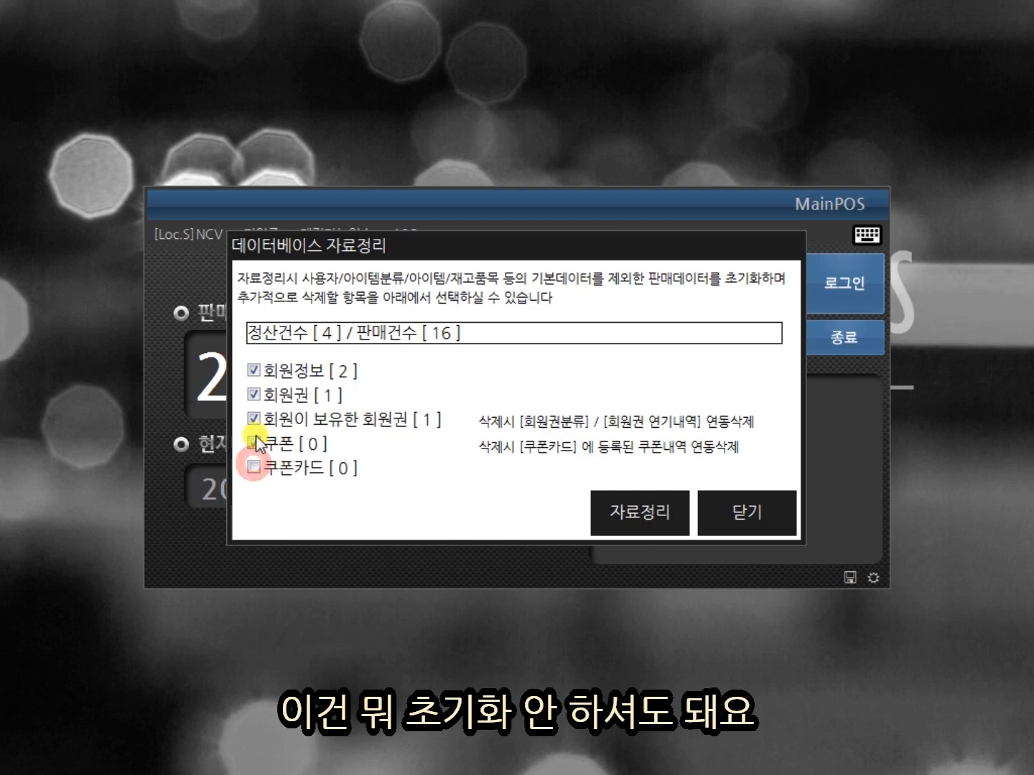
{"action": "left_click", "coordinate": [254, 442]}
{"action": "left_click", "coordinate": [253, 417]}
{"action": "left_click", "coordinate": [255, 395]}
{"action": "left_click", "coordinate": [254, 372]}
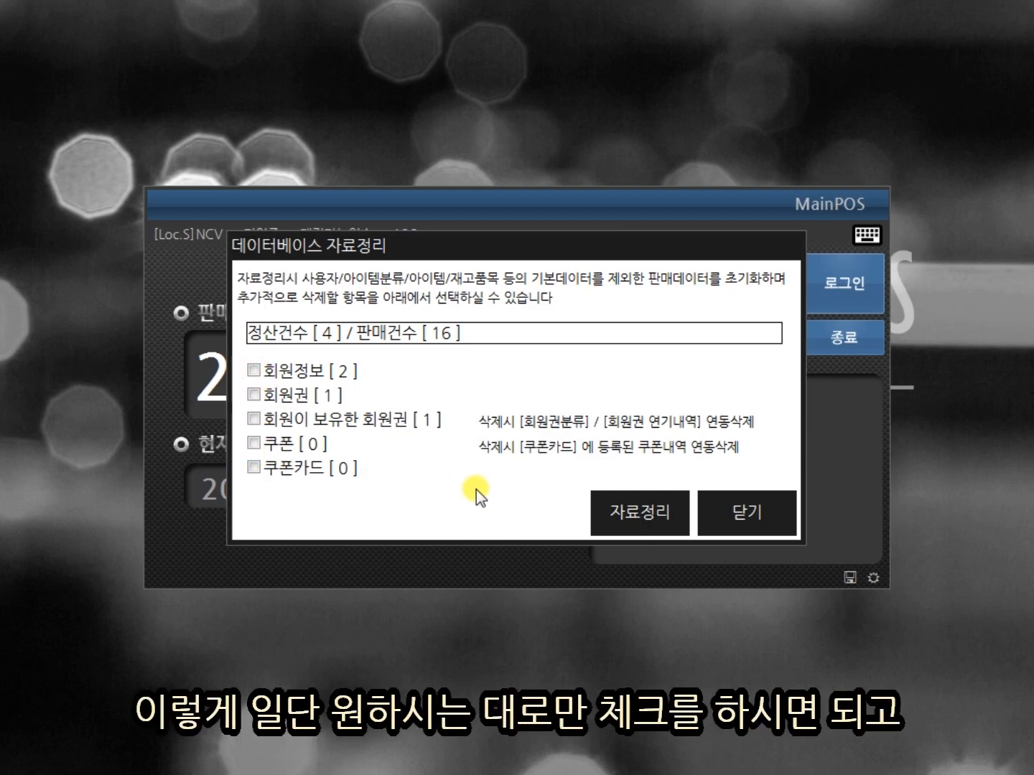
Step: Run the database cleanup on the sales data only, reading and accepting the deletion warning
{"action": "left_click", "coordinate": [641, 521]}
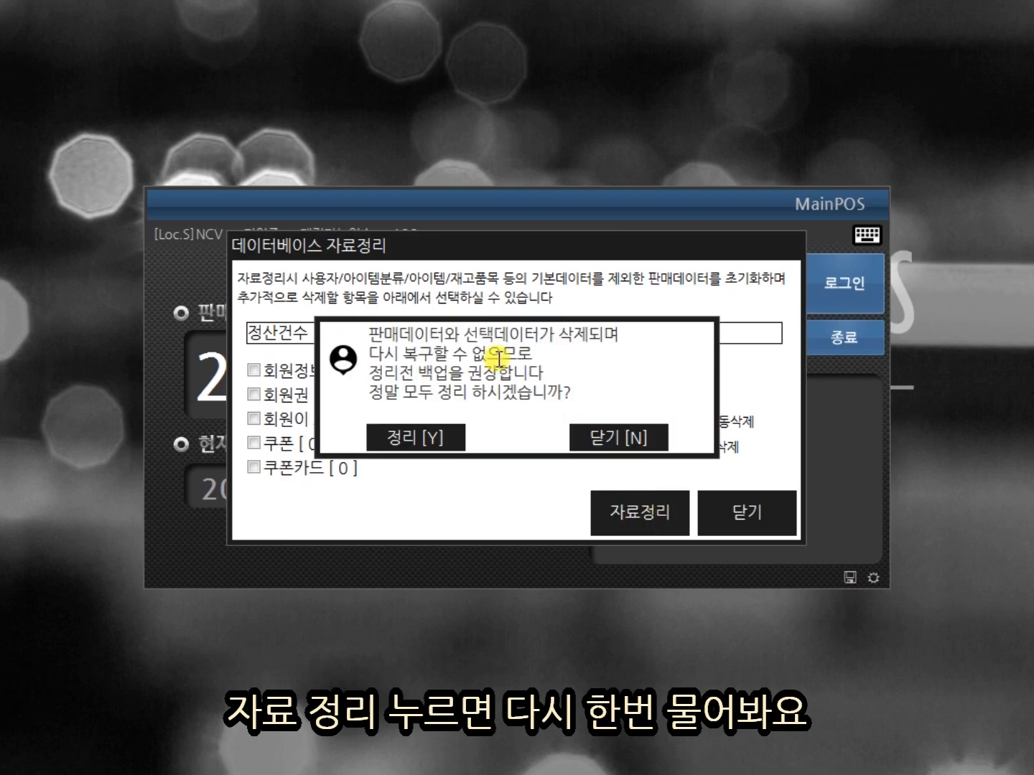
{"action": "left_click_drag", "start_coordinate": [374, 326], "coordinate": [595, 388]}
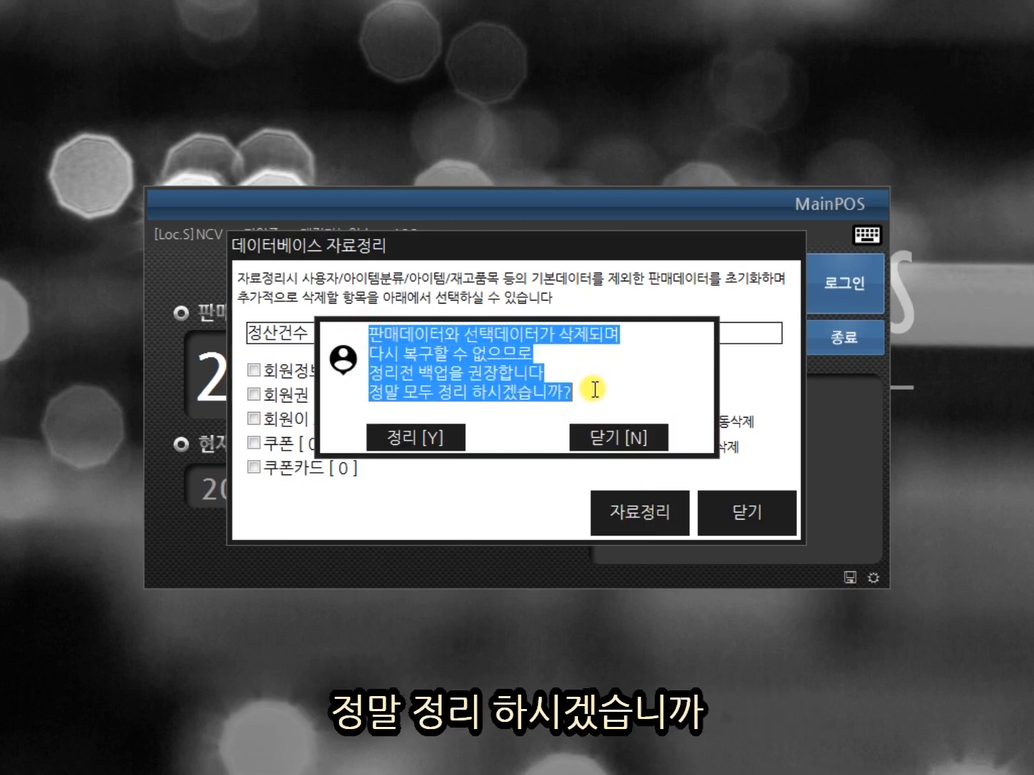
{"action": "left_click", "coordinate": [530, 398]}
{"action": "left_click", "coordinate": [425, 437]}
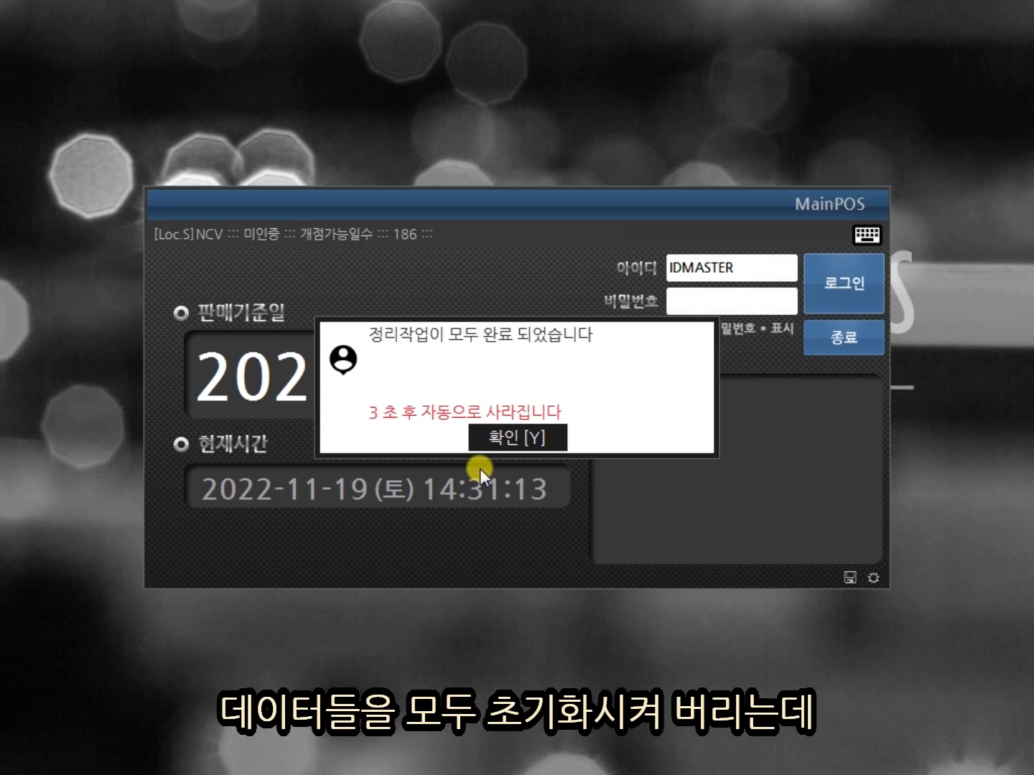
{"action": "left_click", "coordinate": [495, 443]}
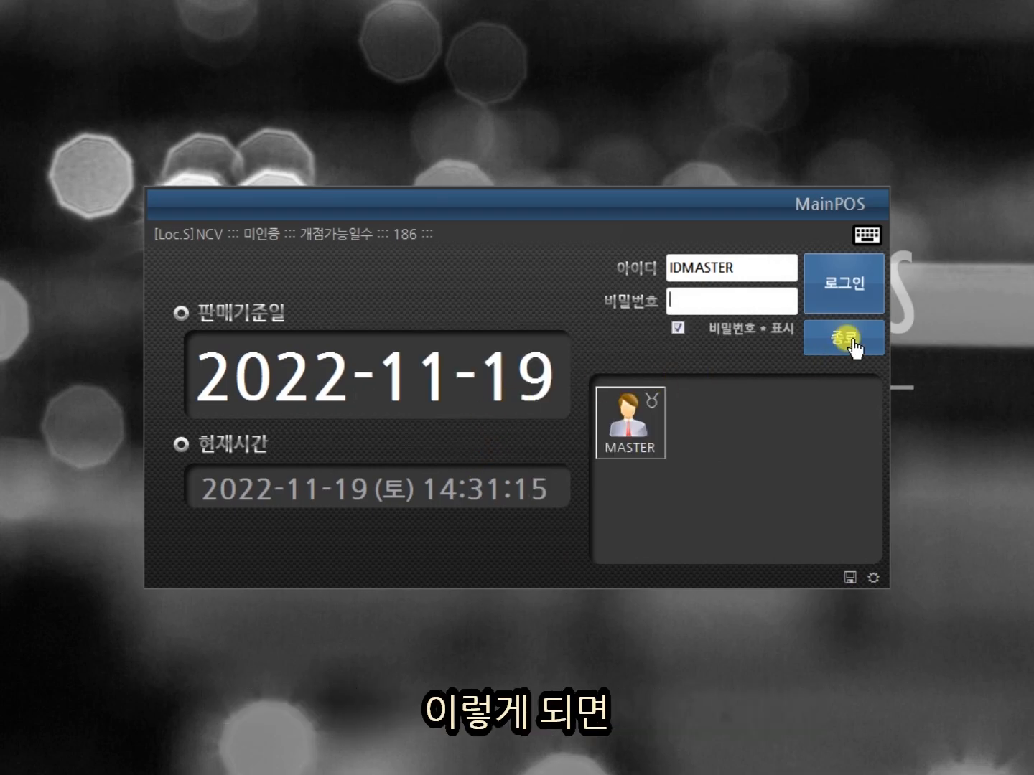
Step: Check the November 2022 sales calendar for remaining sales data and close the calendar
{"action": "left_click", "coordinate": [507, 378]}
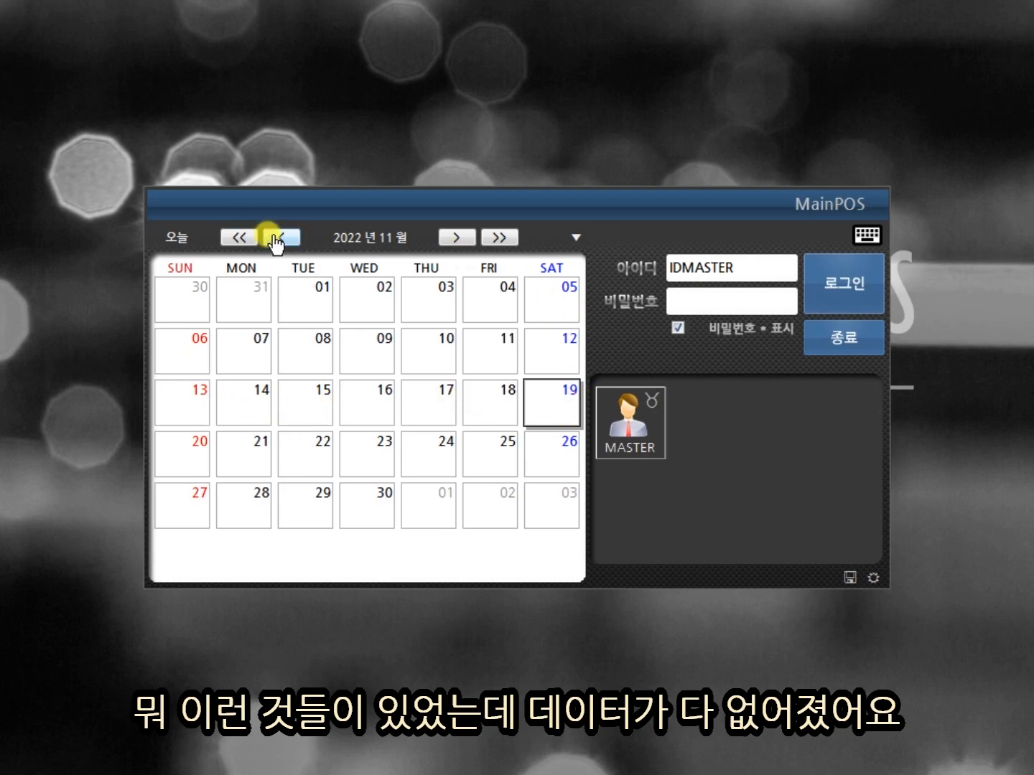
{"action": "left_click", "coordinate": [573, 235]}
{"action": "left_click", "coordinate": [480, 447]}
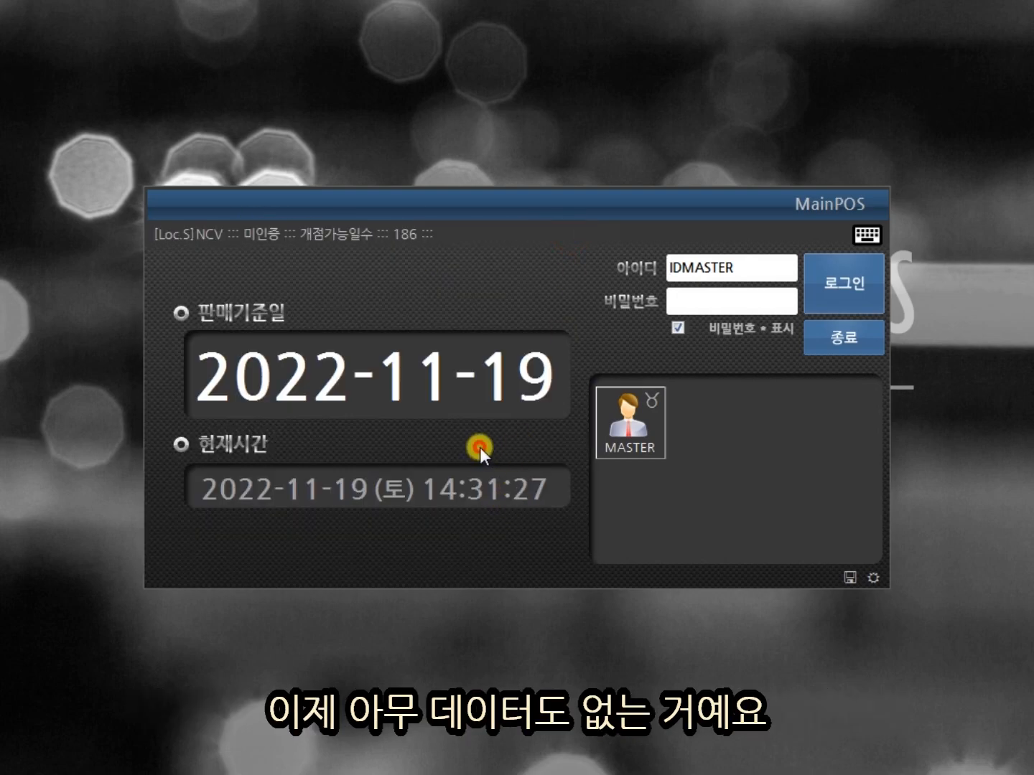
{"action": "left_click", "coordinate": [480, 447]}
Step: Log in and open business for 2022-11-19 with 0 reserve cash, check the order counts, and exit the POS
{"action": "left_click", "coordinate": [843, 282]}
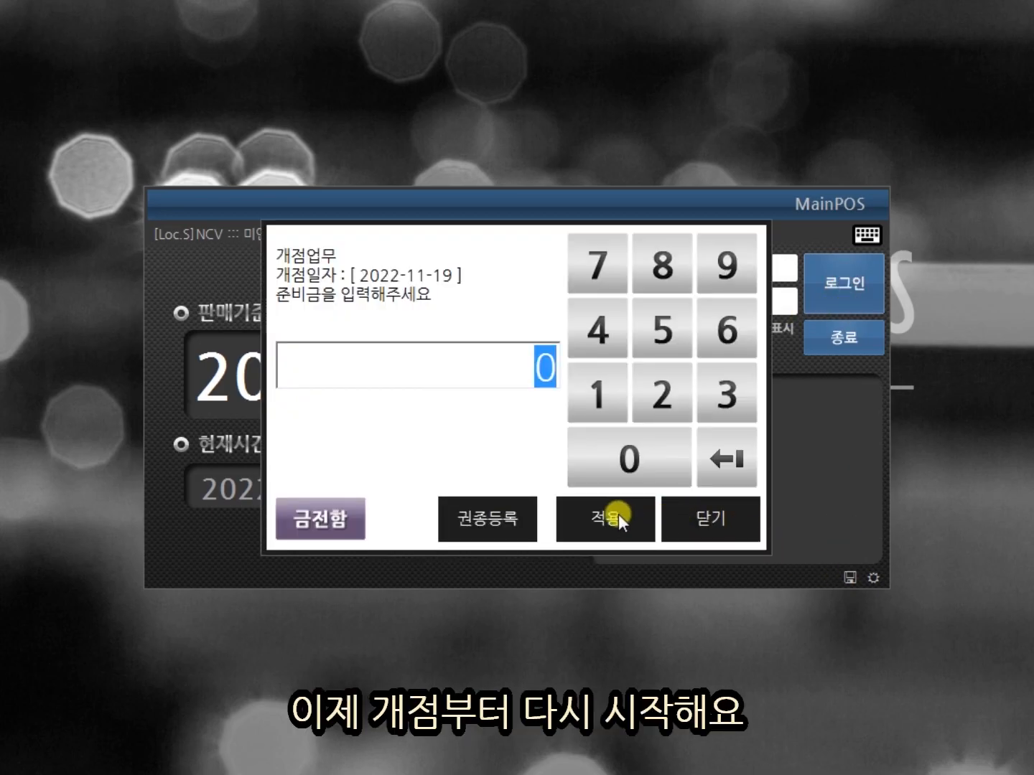
{"action": "left_click", "coordinate": [614, 515]}
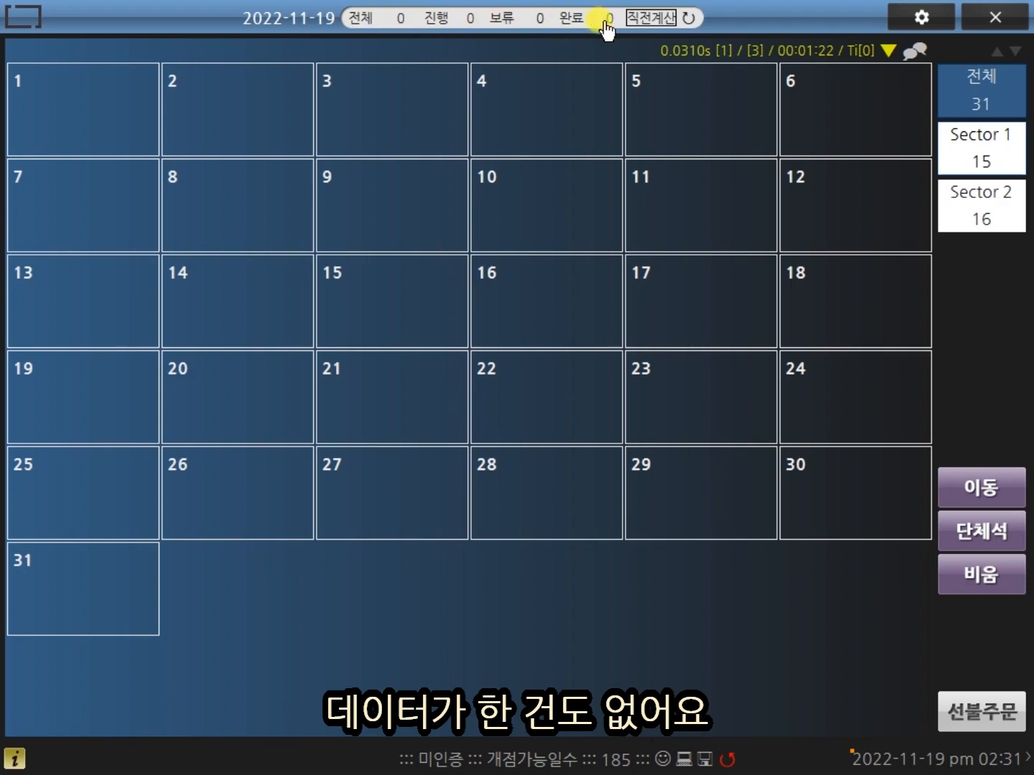
{"action": "left_click", "coordinate": [998, 20]}
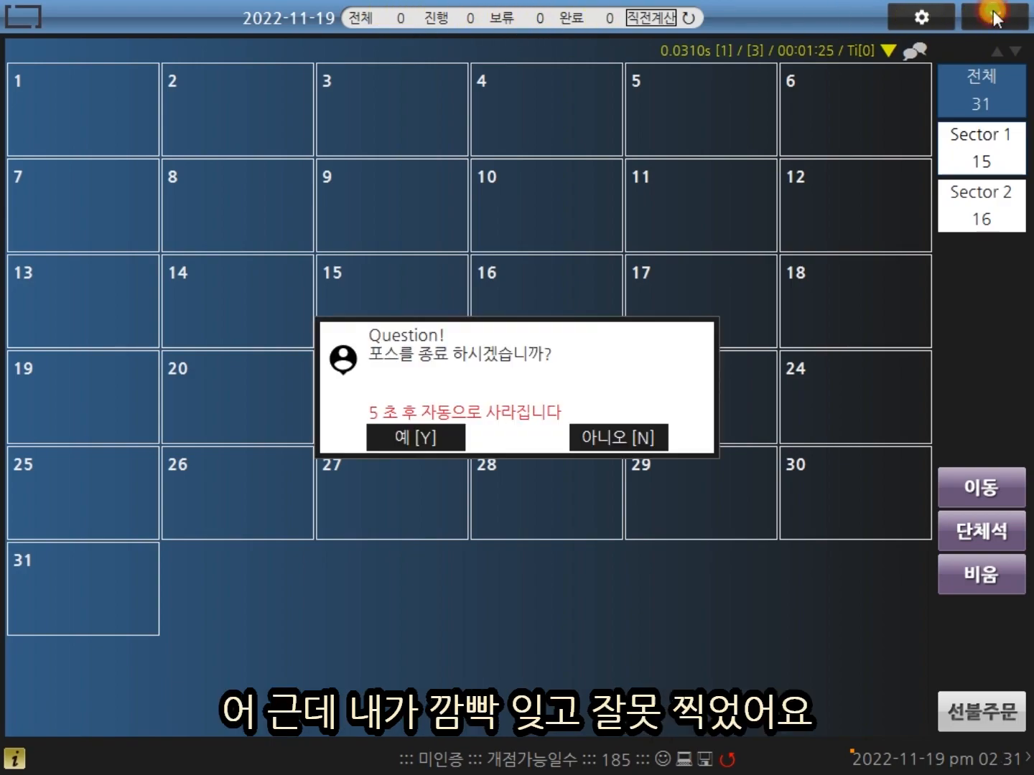
{"action": "left_click", "coordinate": [417, 438]}
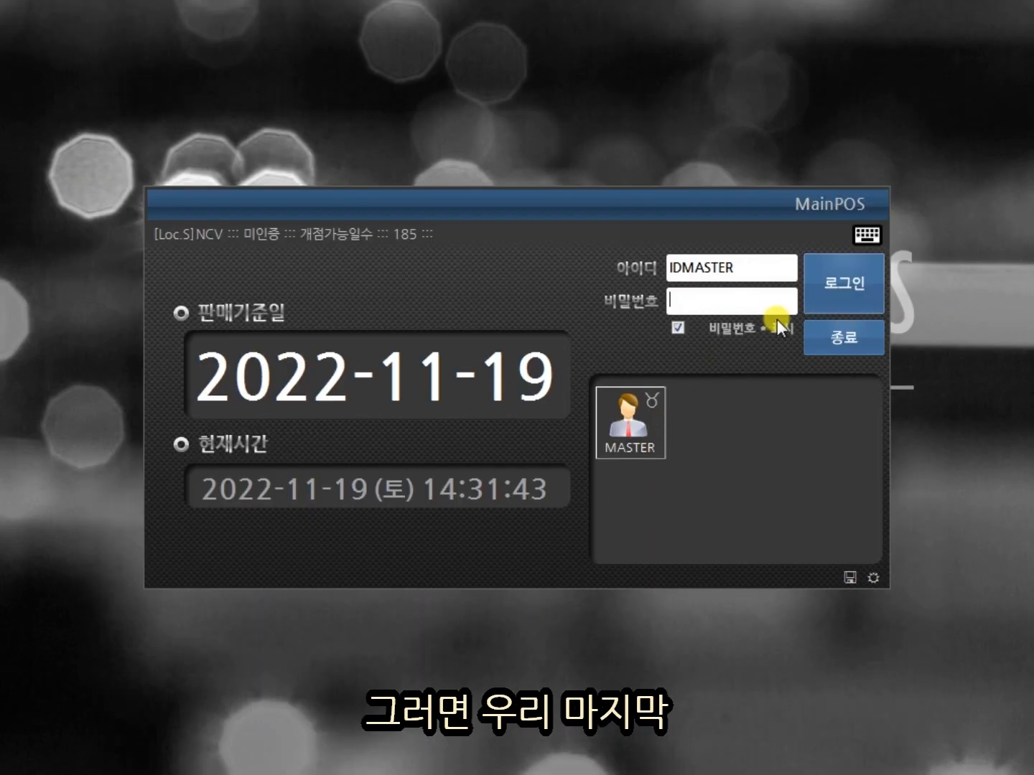
Step: Start a database restore, accept the confirmation, and acknowledge the notice about the permitted backup folder
{"action": "left_click", "coordinate": [848, 571]}
{"action": "left_click", "coordinate": [539, 440]}
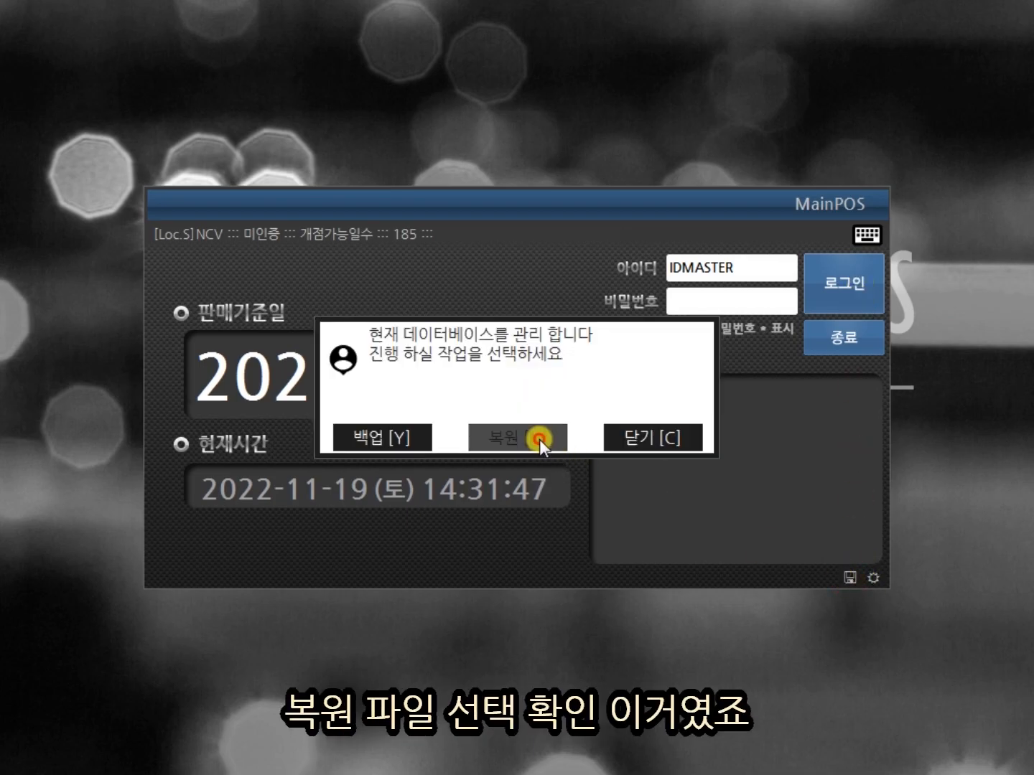
{"action": "left_click", "coordinate": [424, 437]}
{"action": "left_click", "coordinate": [513, 439]}
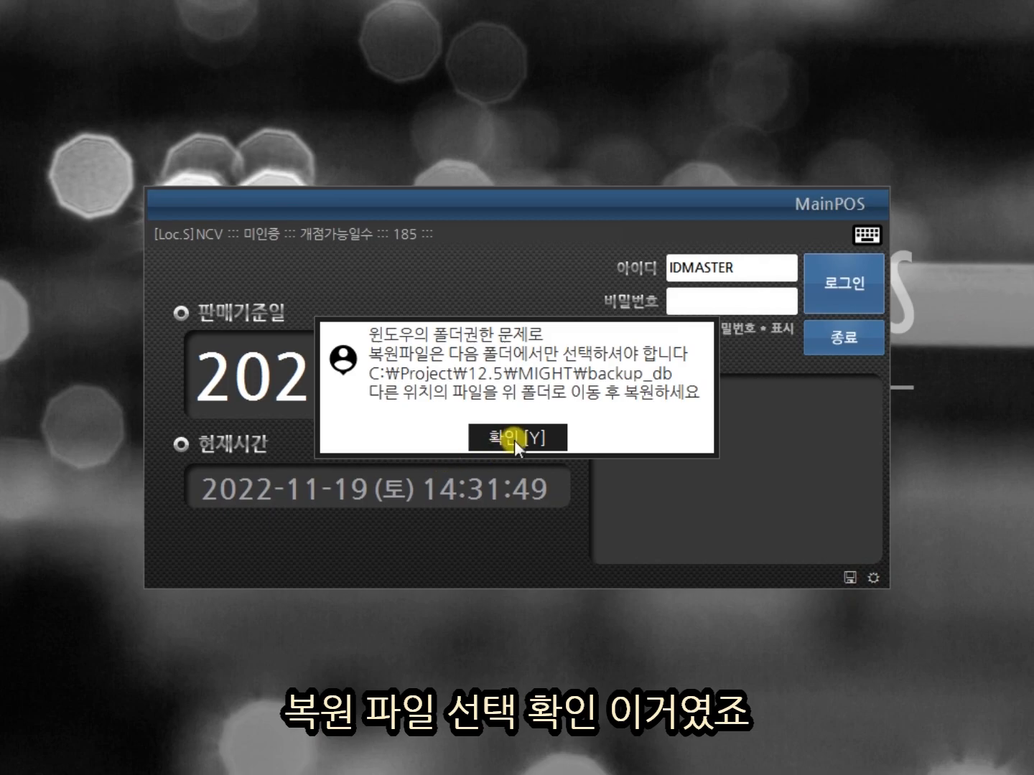
Step: Compare the three backup files in backup_db and restore the database from MIGHT_NCV_221119_1429.bak, accepting the irreversible-restore warning
{"action": "left_click", "coordinate": [323, 320]}
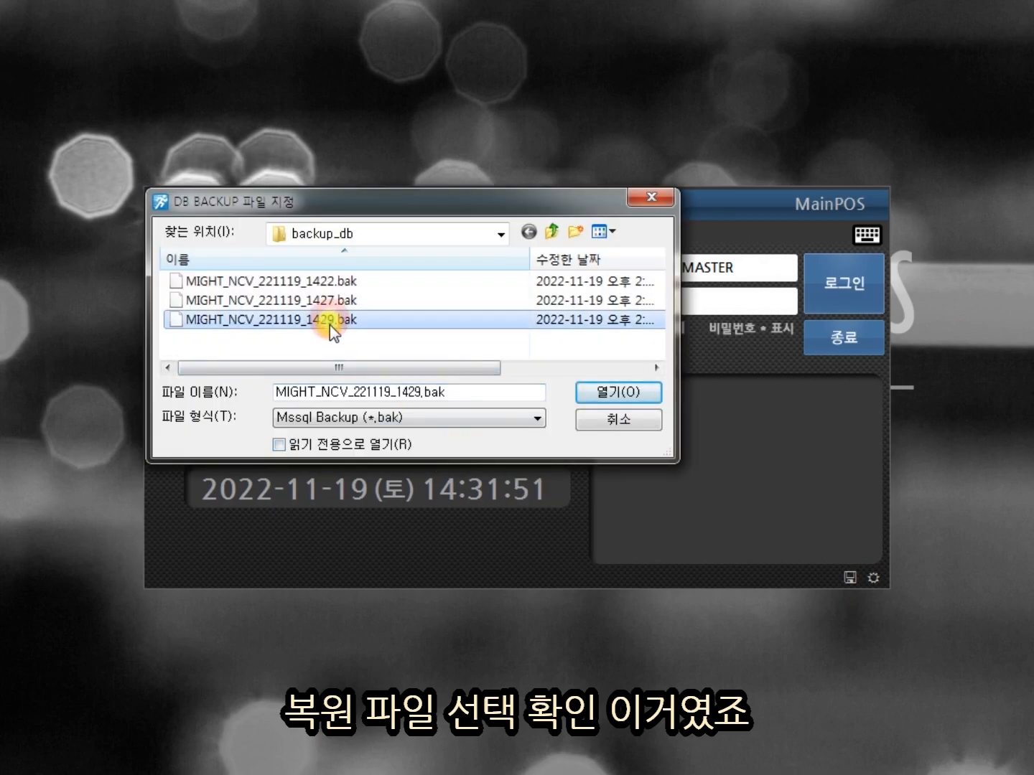
{"action": "left_click", "coordinate": [323, 281]}
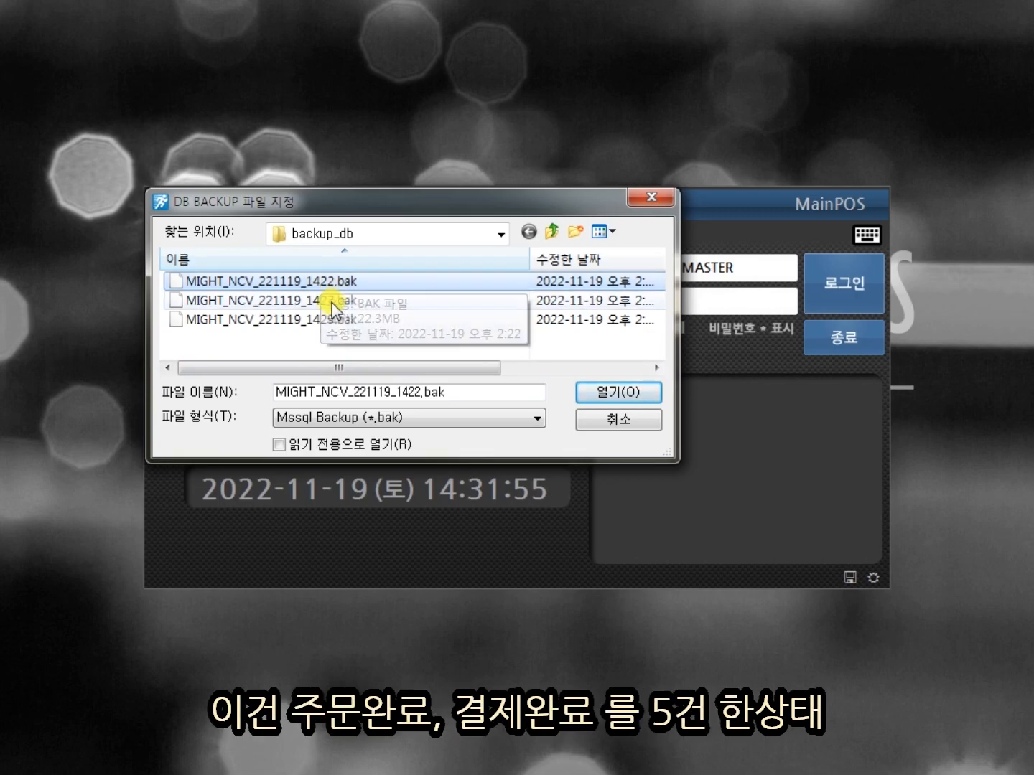
{"action": "left_click", "coordinate": [327, 301]}
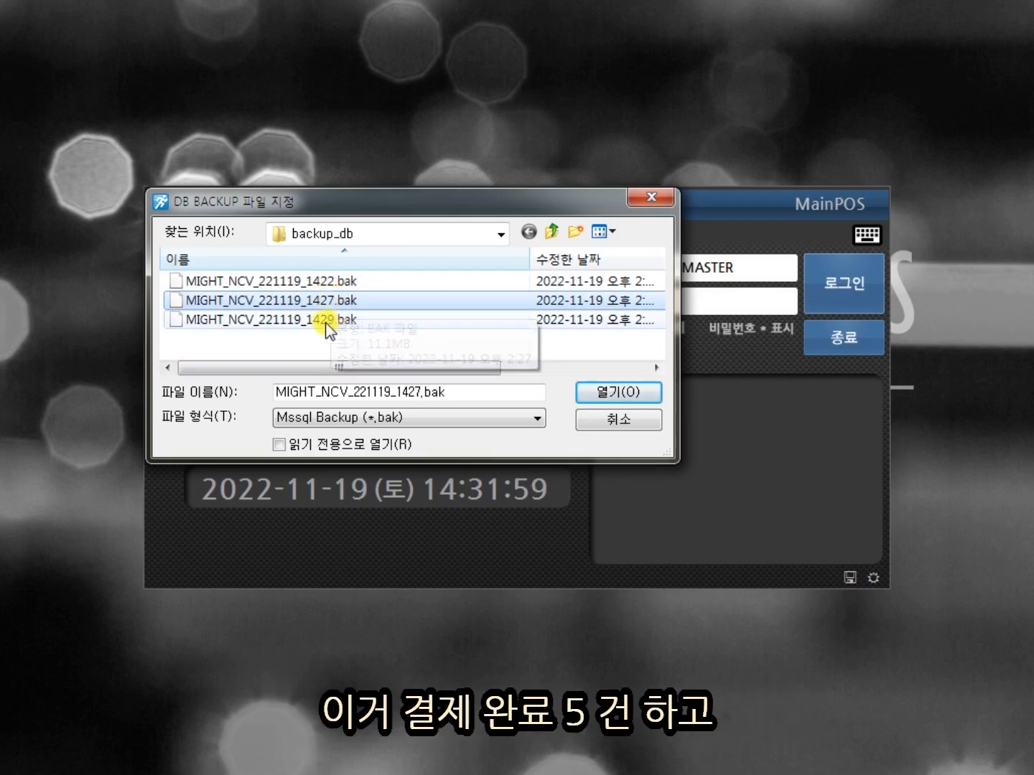
{"action": "left_click", "coordinate": [325, 320]}
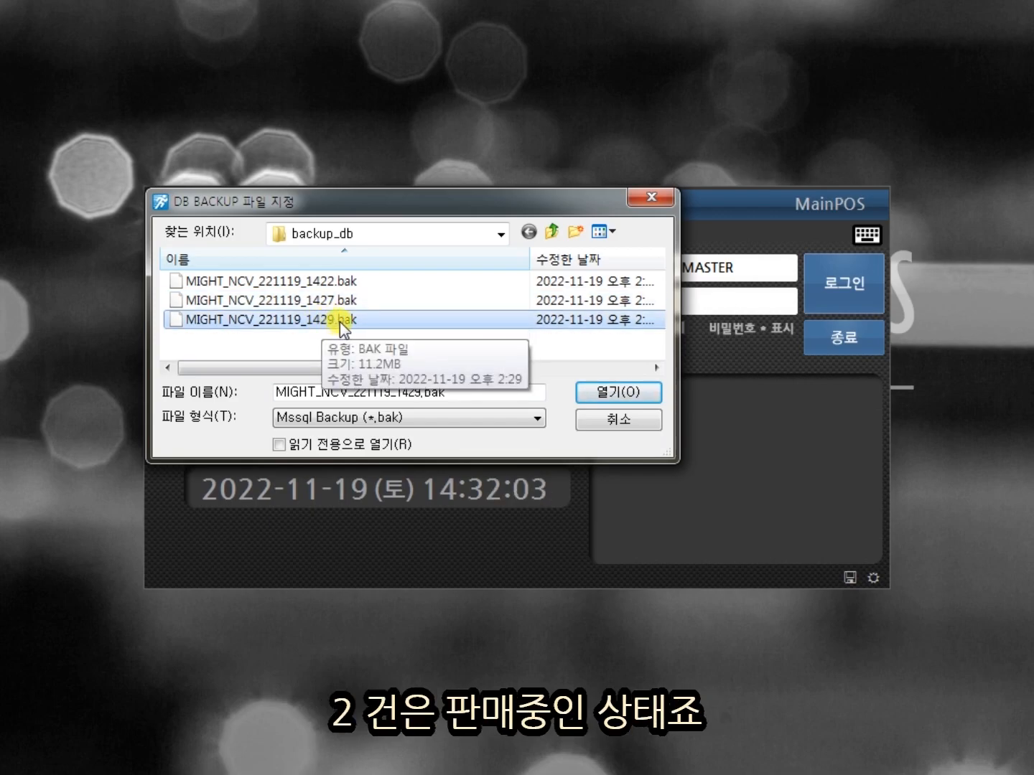
{"action": "left_click", "coordinate": [342, 301]}
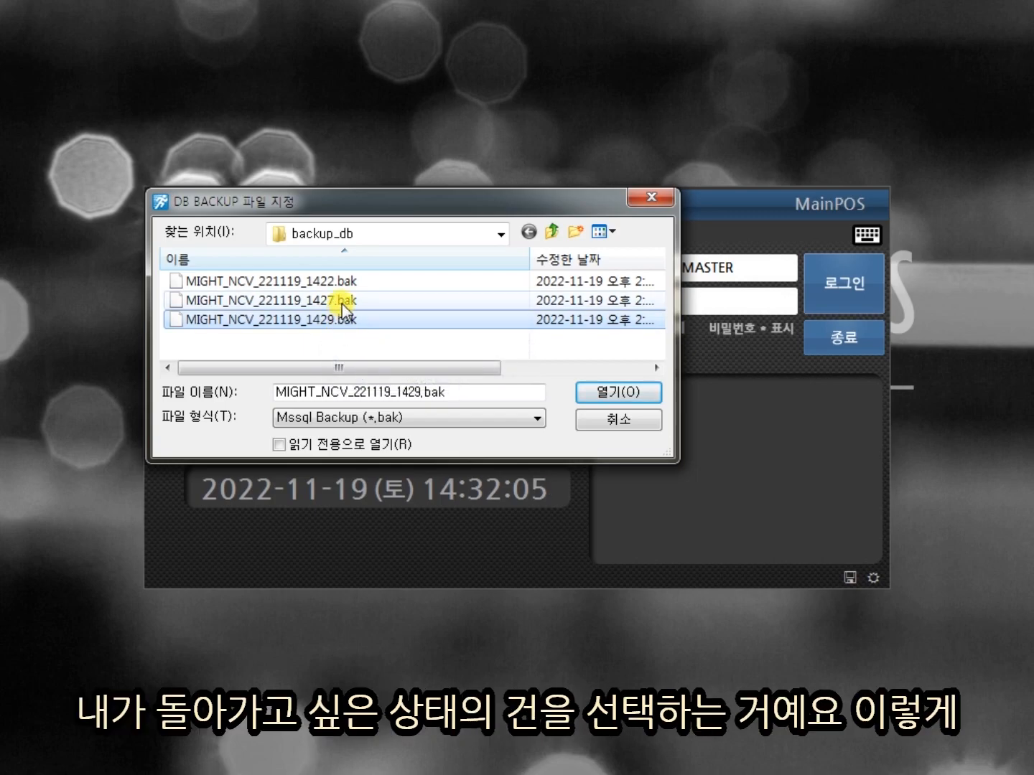
{"action": "left_click", "coordinate": [302, 321]}
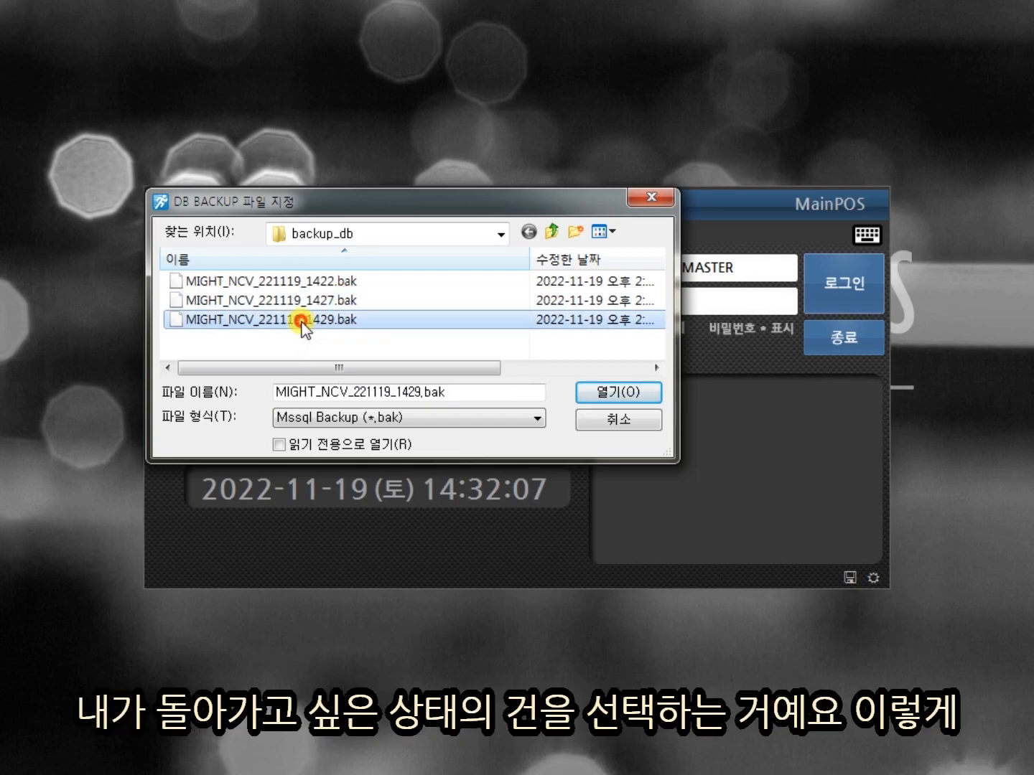
{"action": "left_click", "coordinate": [623, 404]}
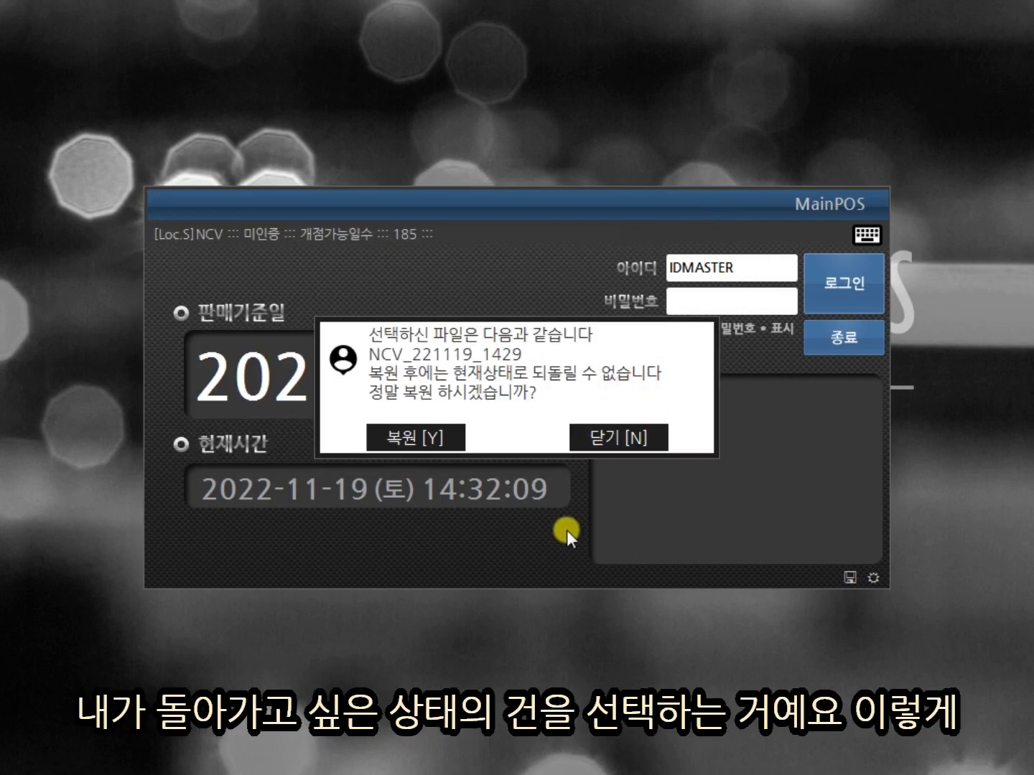
{"action": "left_click", "coordinate": [419, 435]}
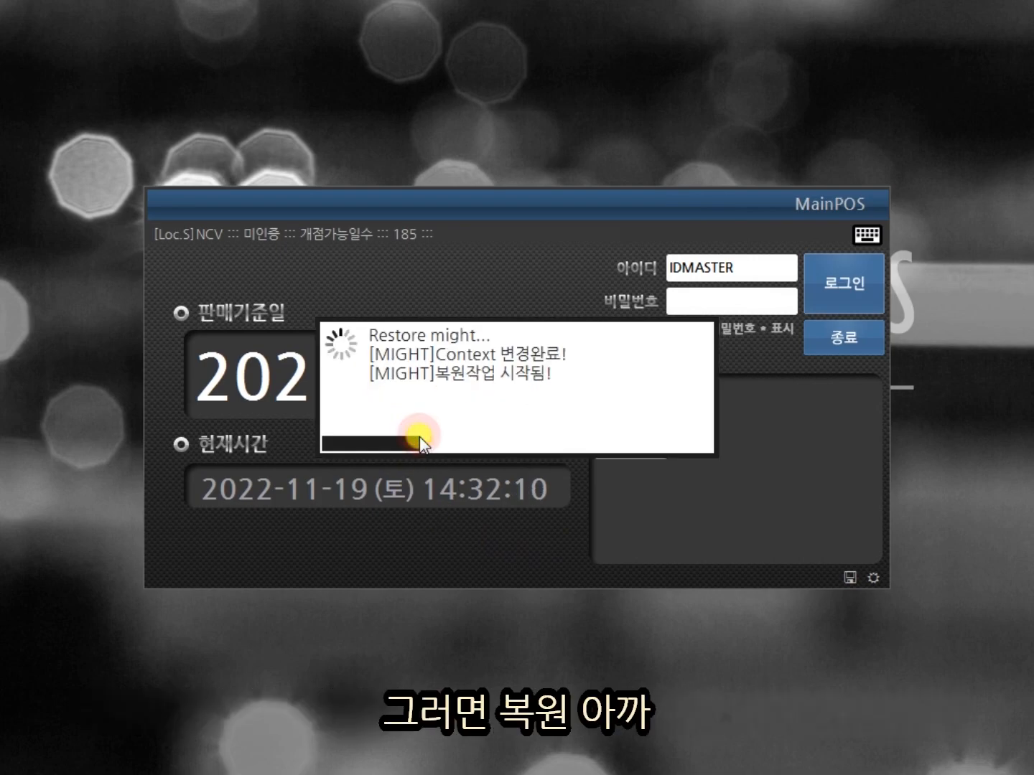
{"action": "left_click", "coordinate": [538, 438]}
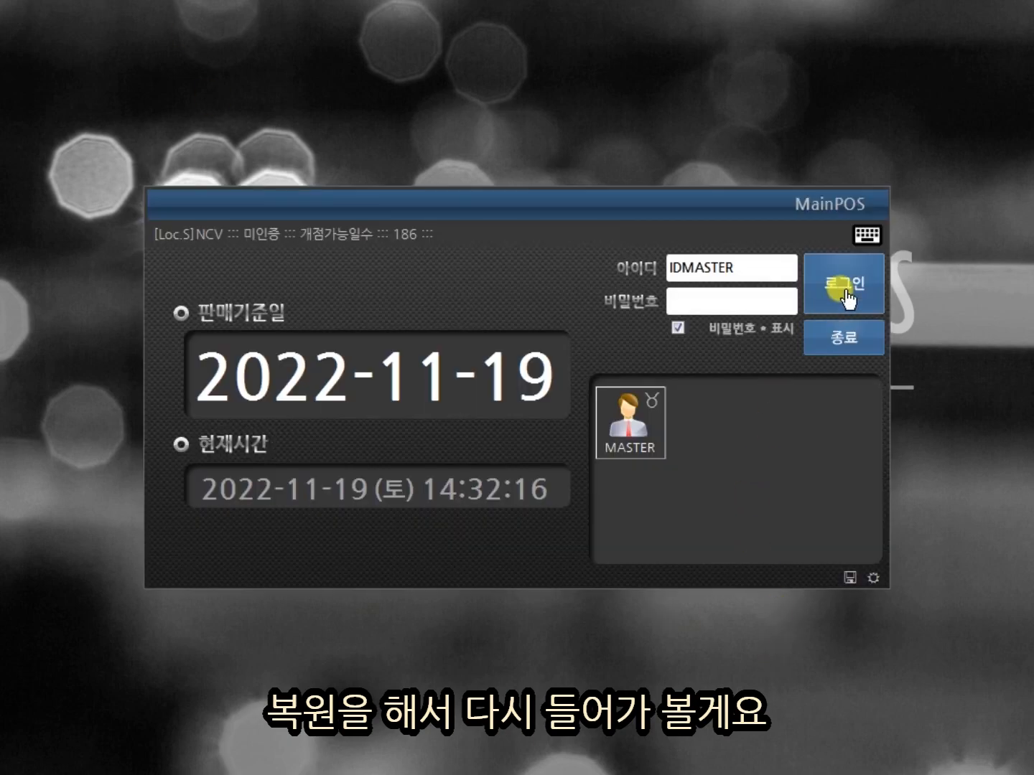
Step: Check the November 2022 sales calendar entries for the 12th, 13th and 15th, and select the 19th as the sales date
{"action": "left_click", "coordinate": [534, 356]}
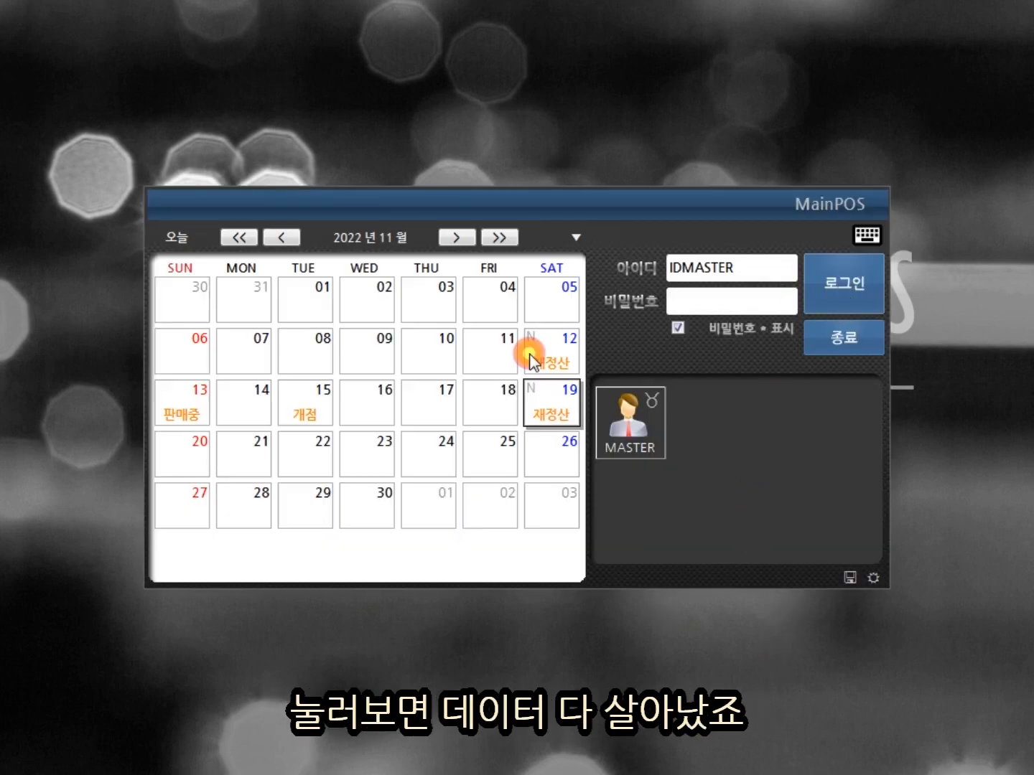
{"action": "left_click", "coordinate": [557, 348]}
{"action": "left_click", "coordinate": [185, 405]}
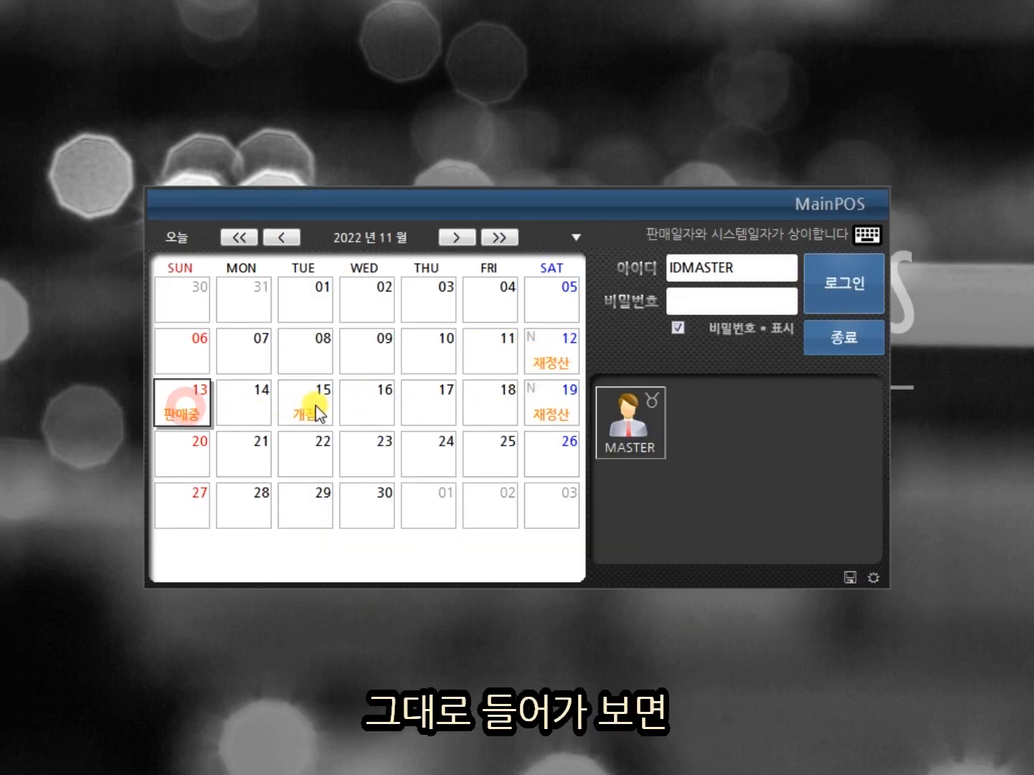
{"action": "left_click", "coordinate": [314, 406]}
{"action": "left_click", "coordinate": [552, 415]}
Step: Log in to the POS for 2022-11-19, review the list of all sales orders, and close the list
{"action": "left_click", "coordinate": [838, 293]}
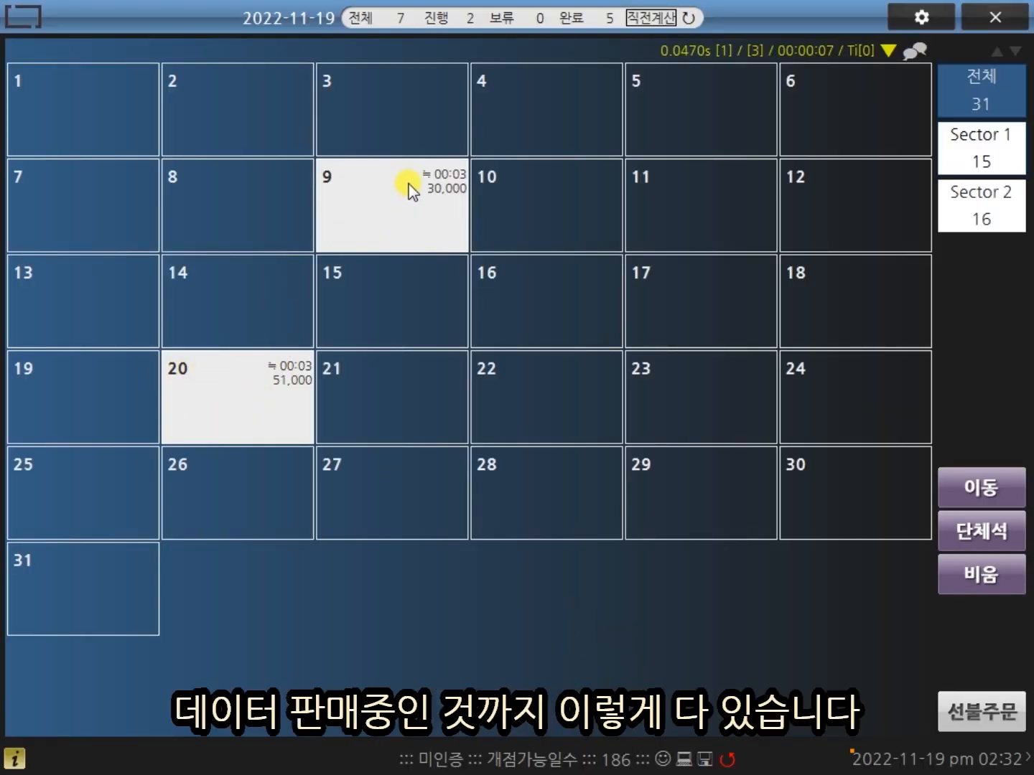
{"action": "left_click", "coordinate": [391, 16]}
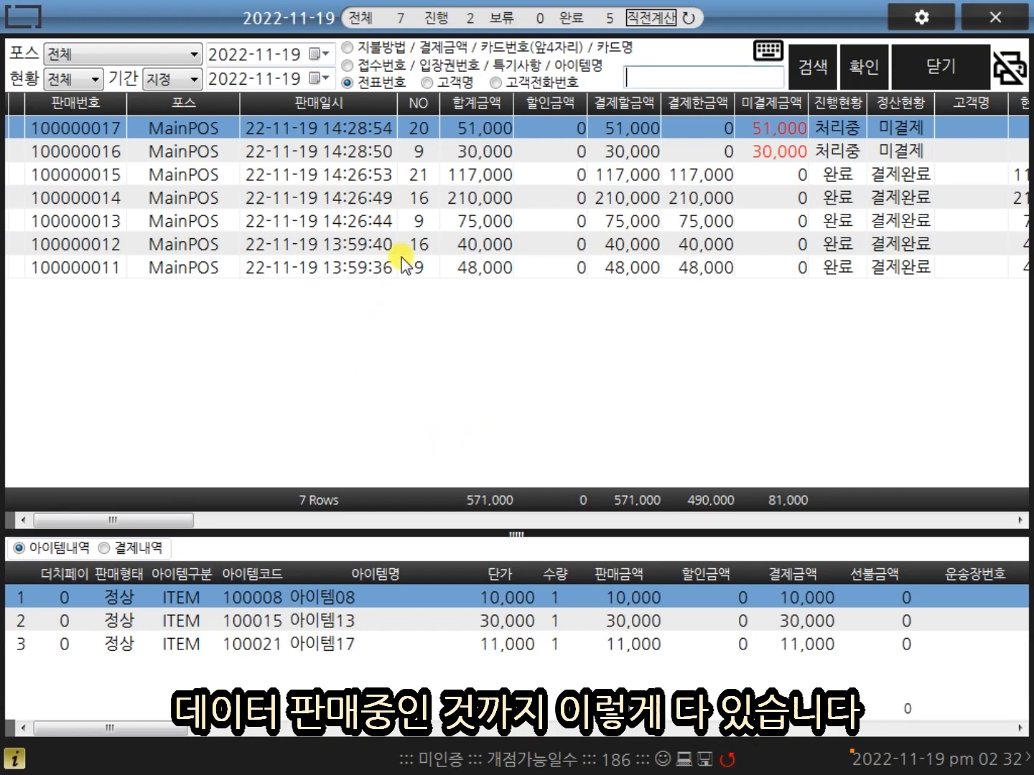
{"action": "left_click", "coordinate": [954, 77]}
{"action": "left_click", "coordinate": [732, 646]}
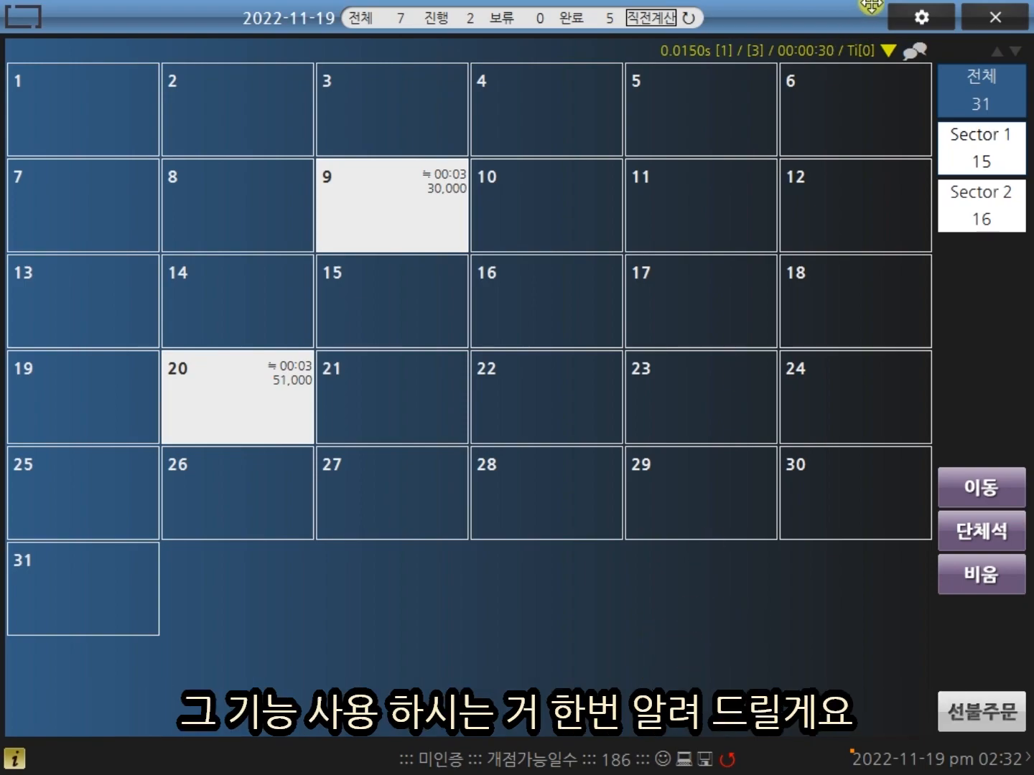
Step: Open the FTP section of the communication tools and connect to the NEMOCANVAS server
{"action": "left_click", "coordinate": [921, 20]}
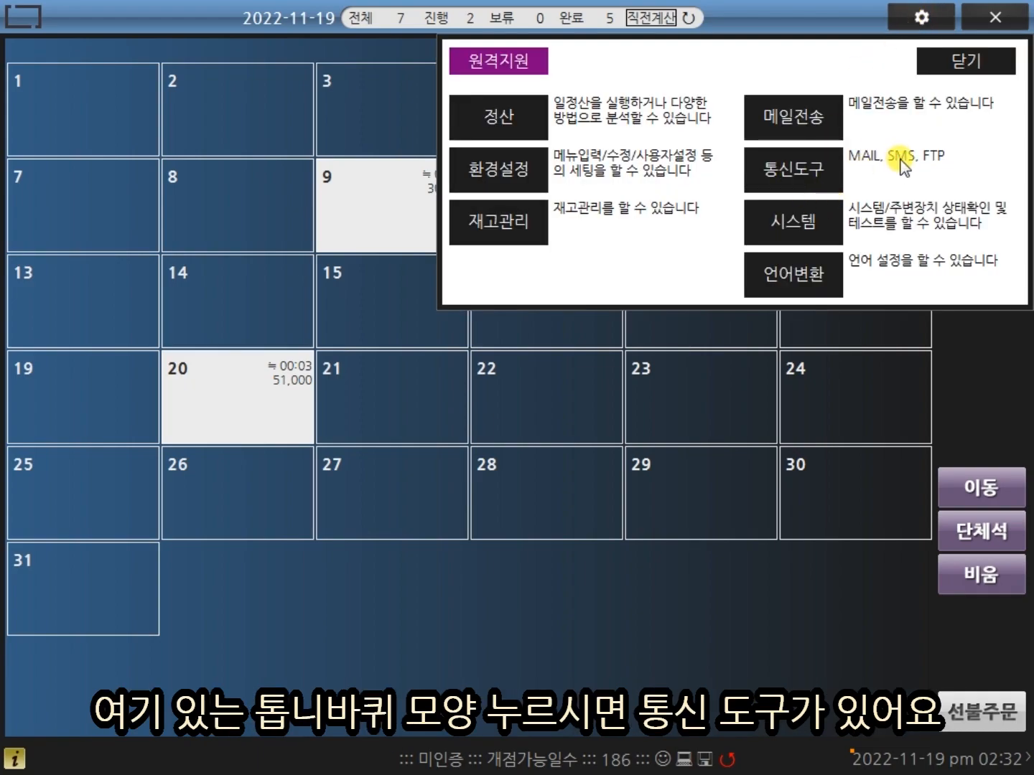
{"action": "left_click", "coordinate": [804, 172]}
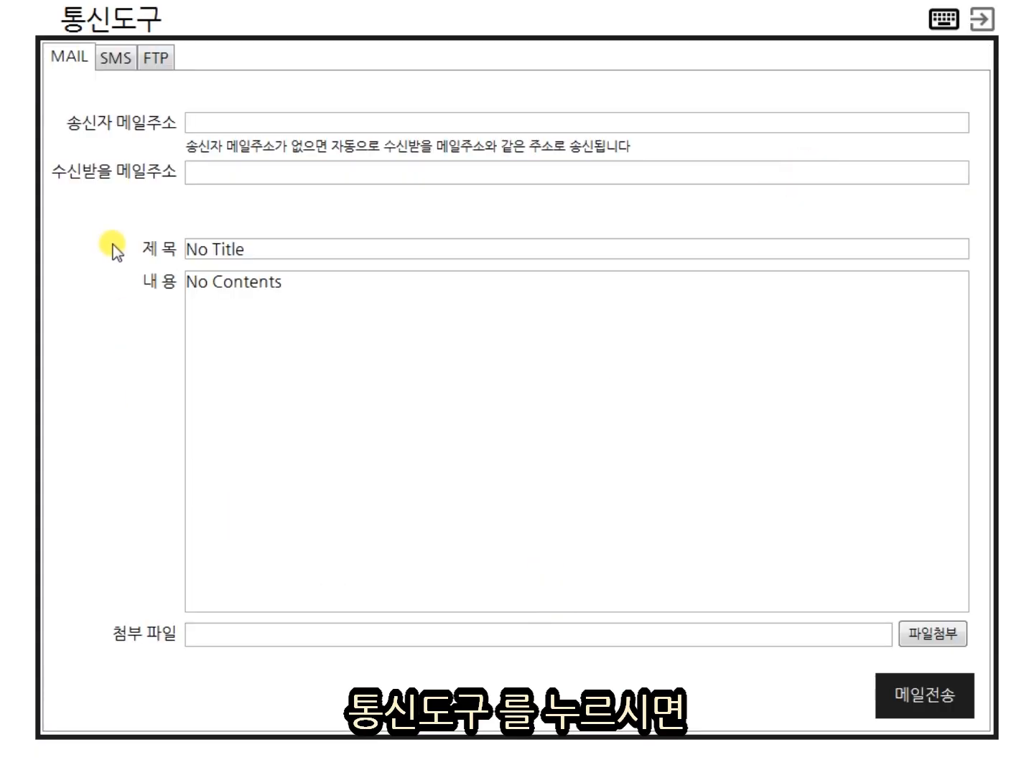
{"action": "left_click", "coordinate": [164, 59]}
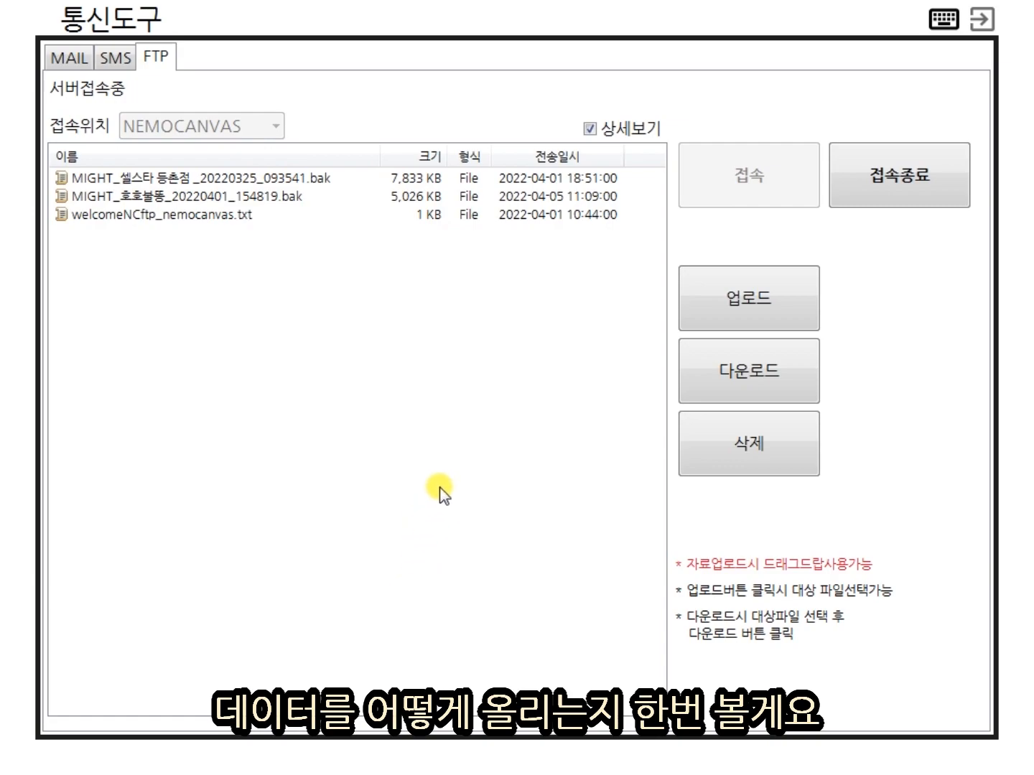
Step: Upload the backup file MIGHT_NCV_221119_1429.bak from the backup_db folder to the FTP server
{"action": "left_click", "coordinate": [767, 295]}
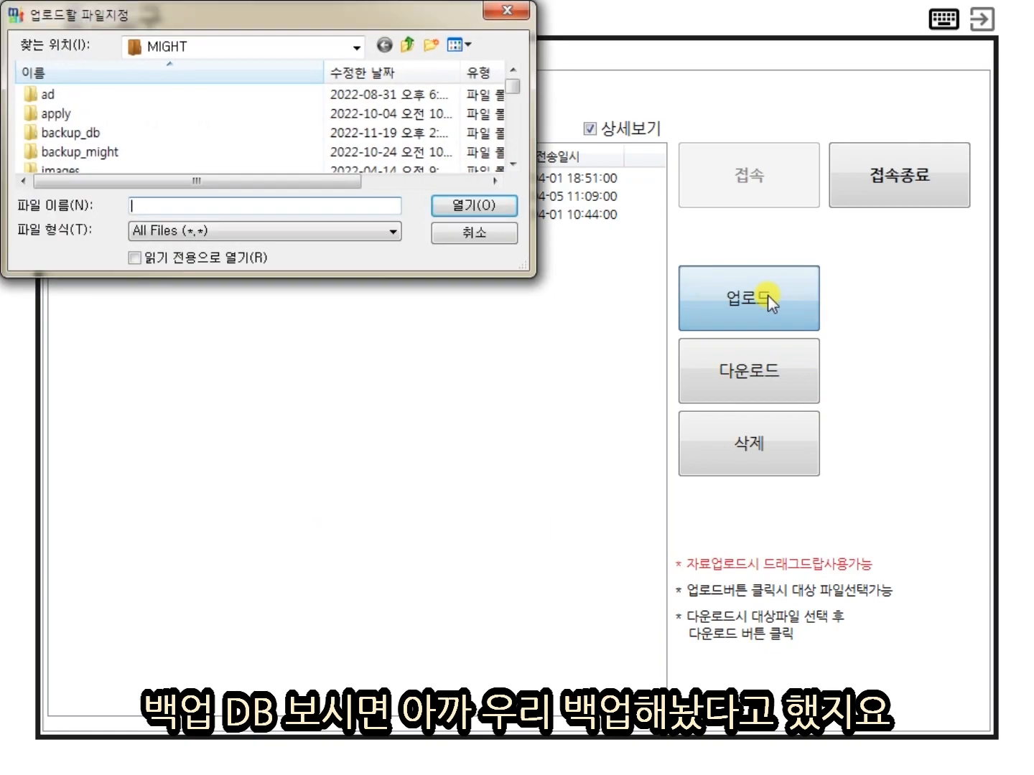
{"action": "double_click", "coordinate": [62, 133]}
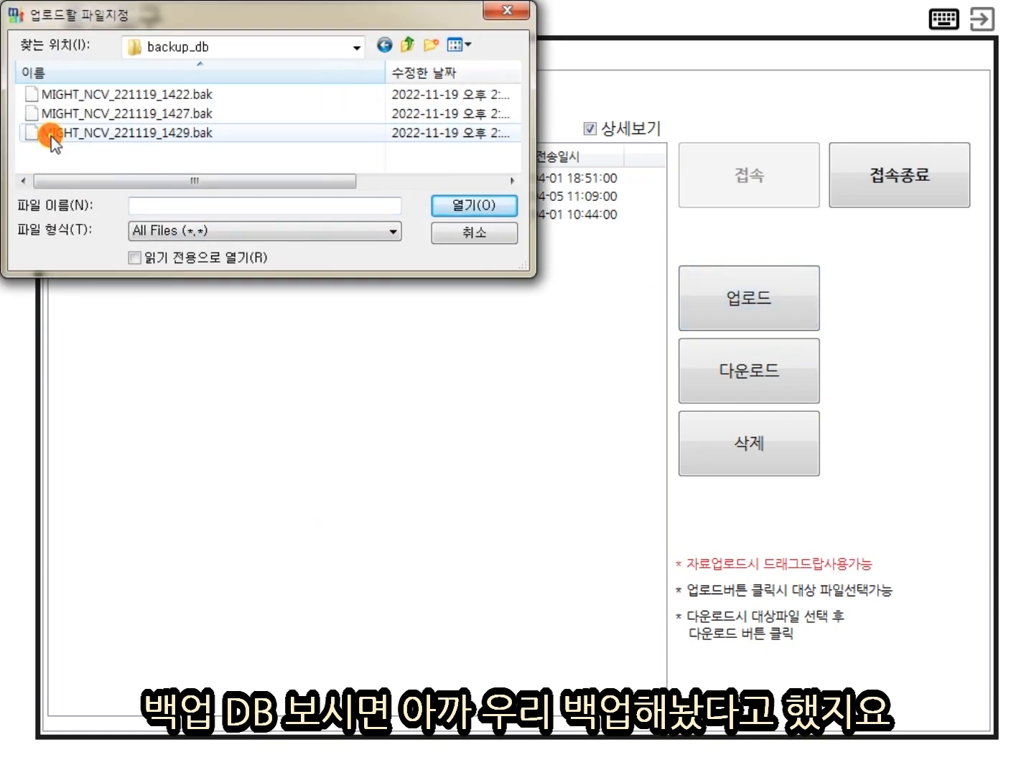
{"action": "left_click", "coordinate": [181, 137]}
{"action": "left_click", "coordinate": [181, 115]}
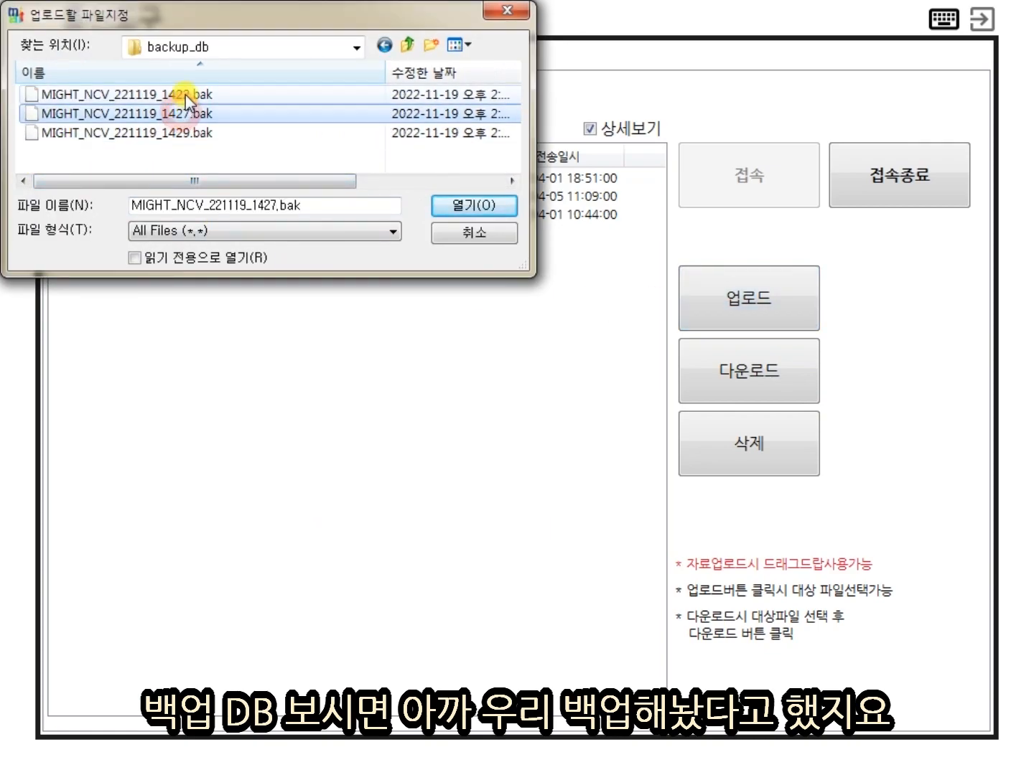
{"action": "left_click", "coordinate": [185, 95]}
{"action": "left_click", "coordinate": [185, 113]}
{"action": "left_click", "coordinate": [186, 133]}
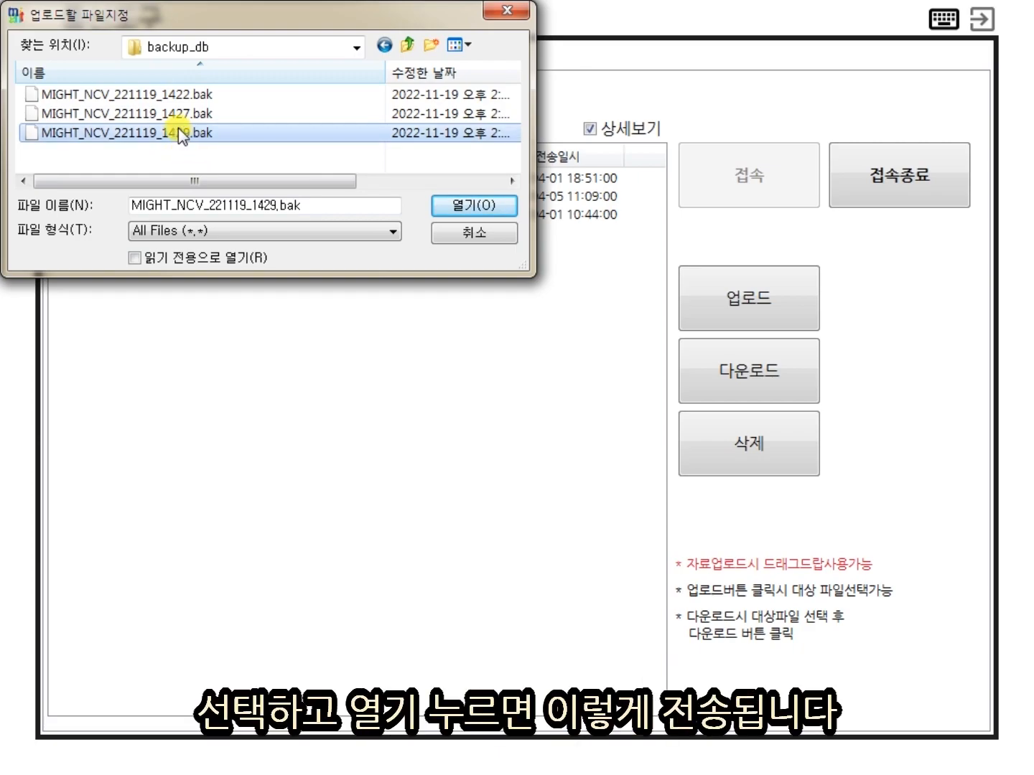
{"action": "left_click", "coordinate": [474, 205]}
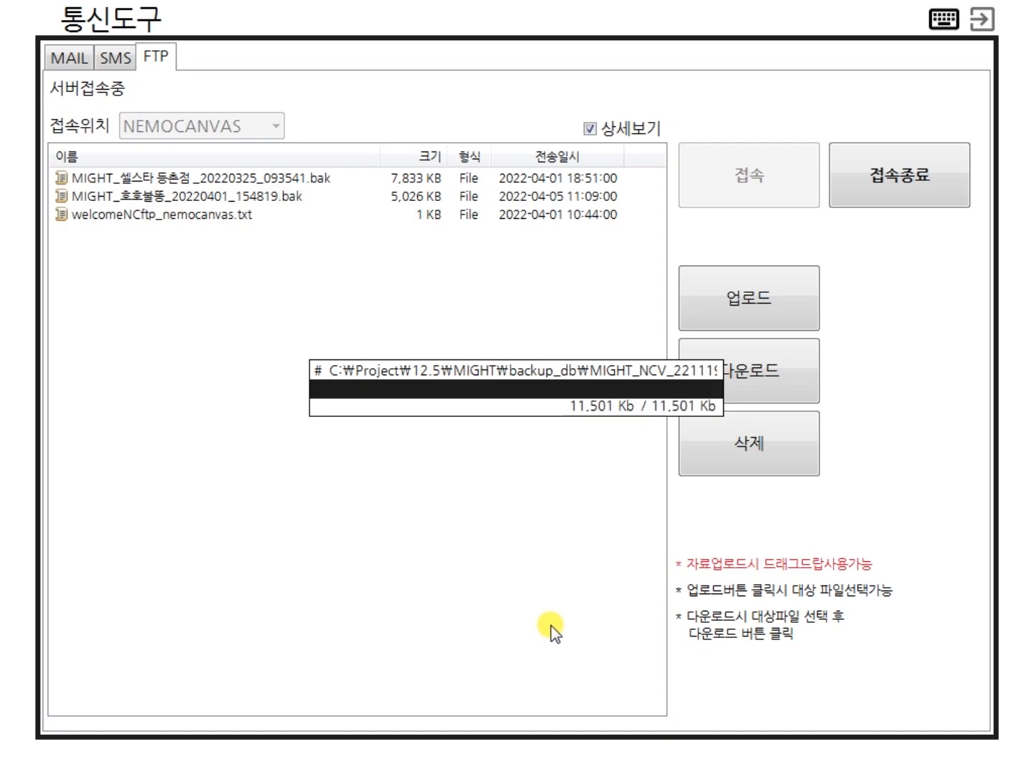
{"action": "left_click", "coordinate": [533, 440]}
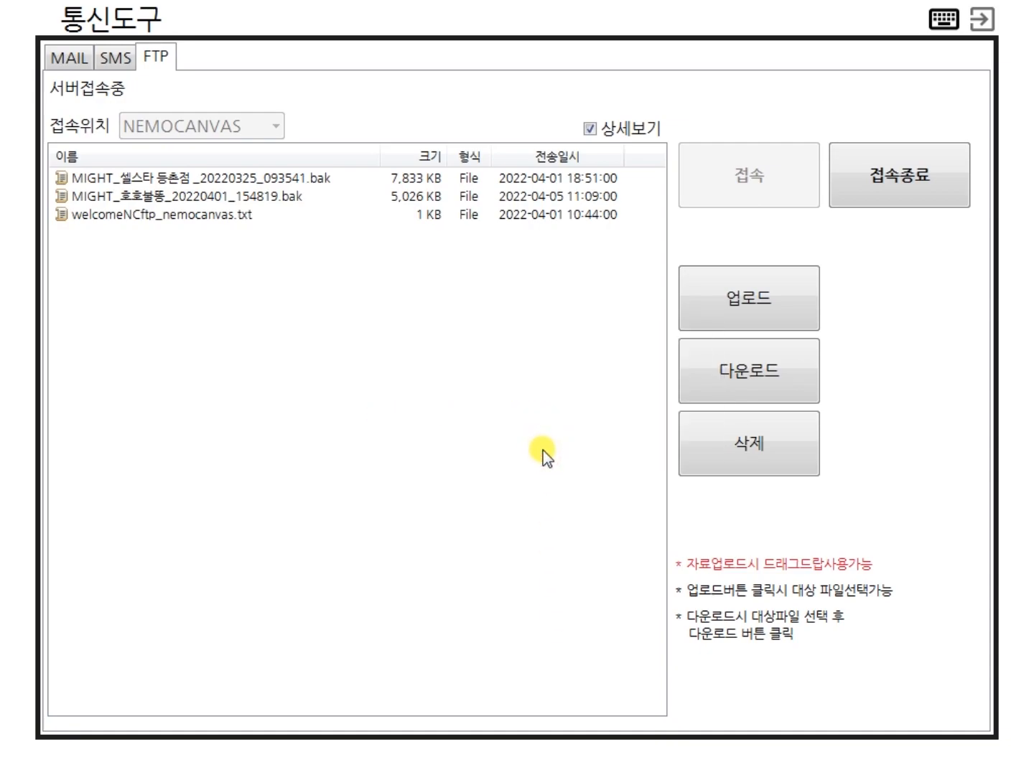
Step: Look at the download dialog for MIGHT_NCV_221119_1429.bak on the FTP server, cancel it, and close the communication tools
{"action": "left_click", "coordinate": [185, 178]}
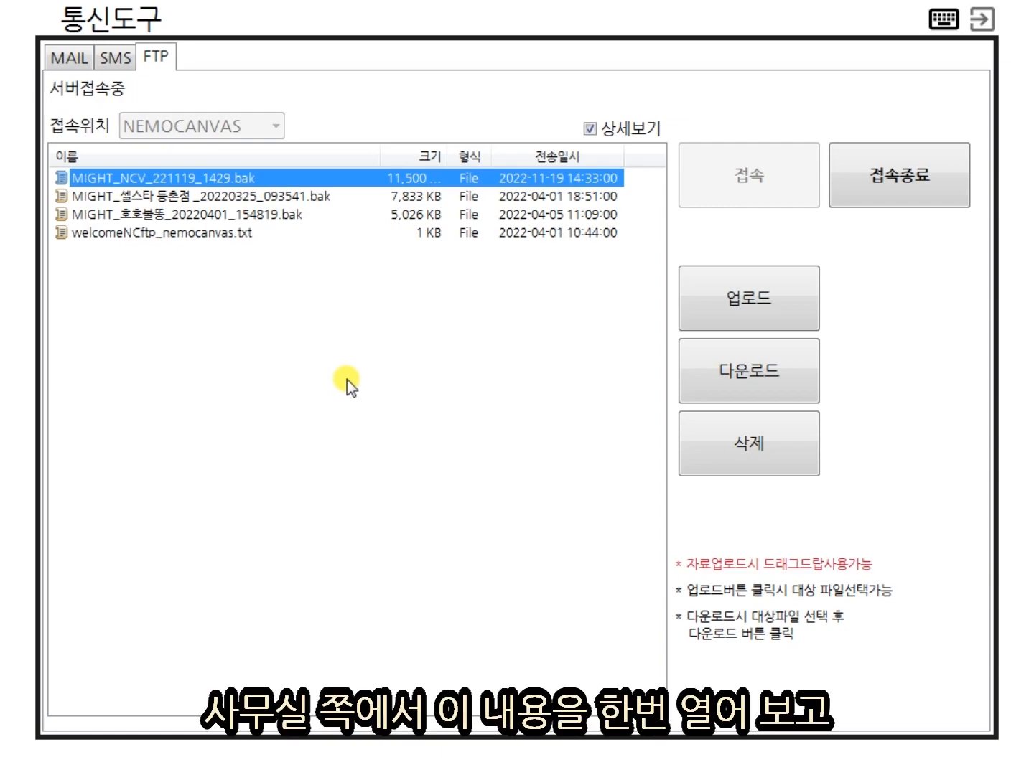
{"action": "left_click", "coordinate": [787, 394]}
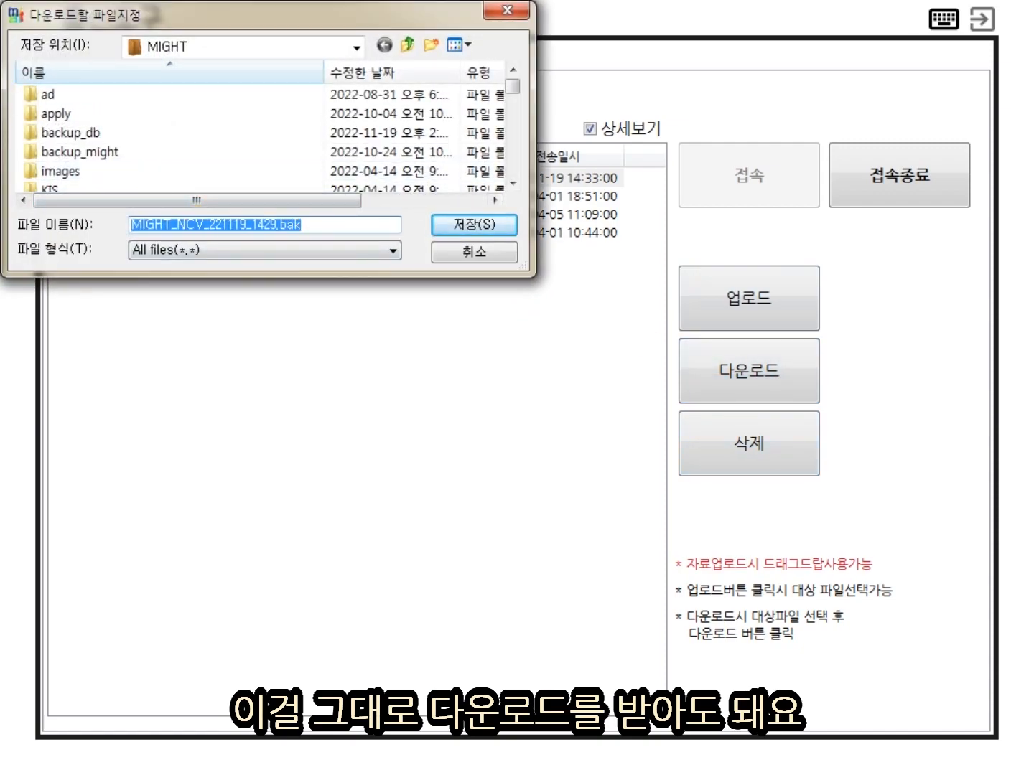
{"action": "left_click", "coordinate": [488, 253]}
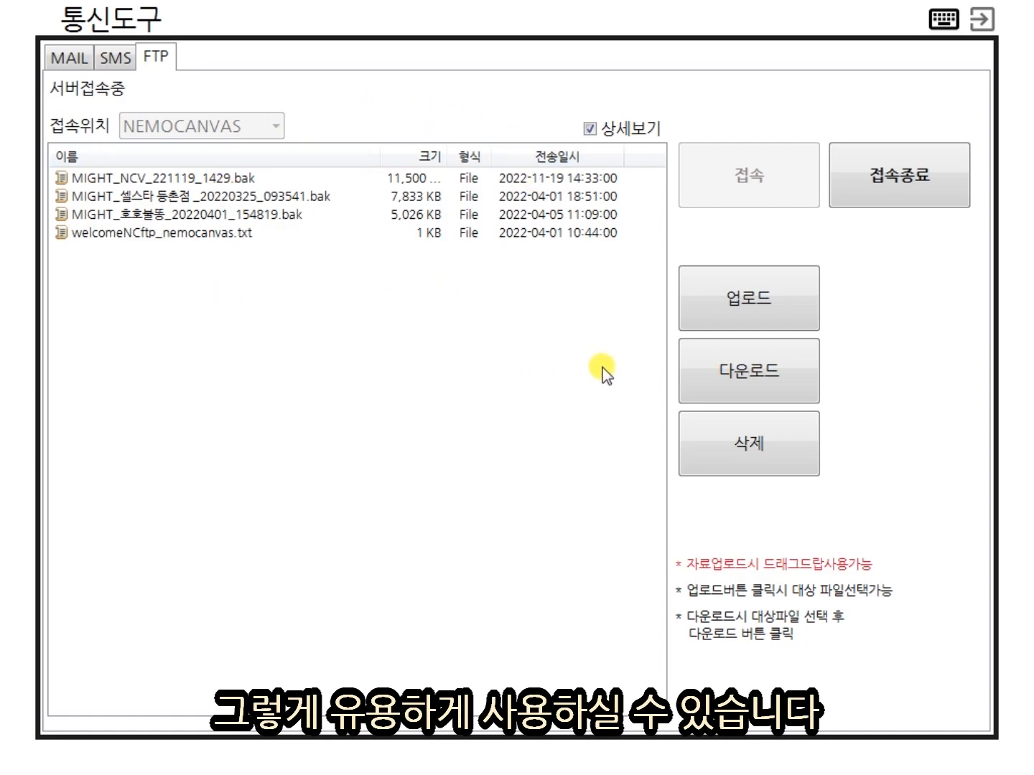
{"action": "left_click", "coordinate": [981, 18]}
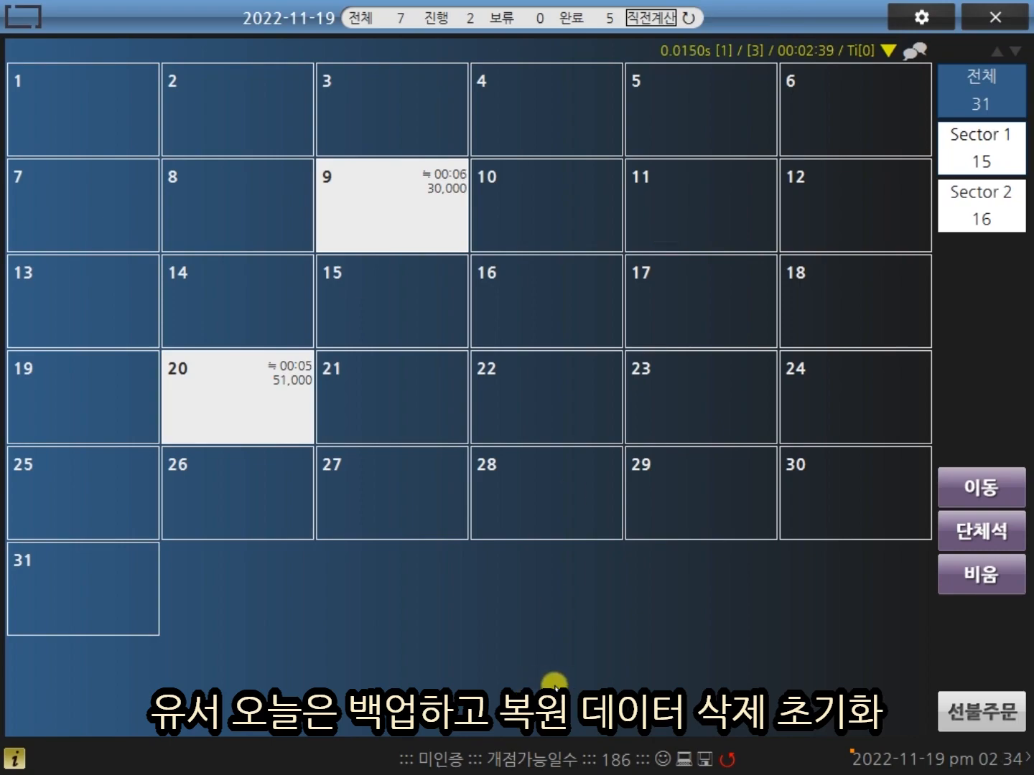
{"action": "left_click", "coordinate": [716, 670]}
{"action": "left_click", "coordinate": [750, 669]}
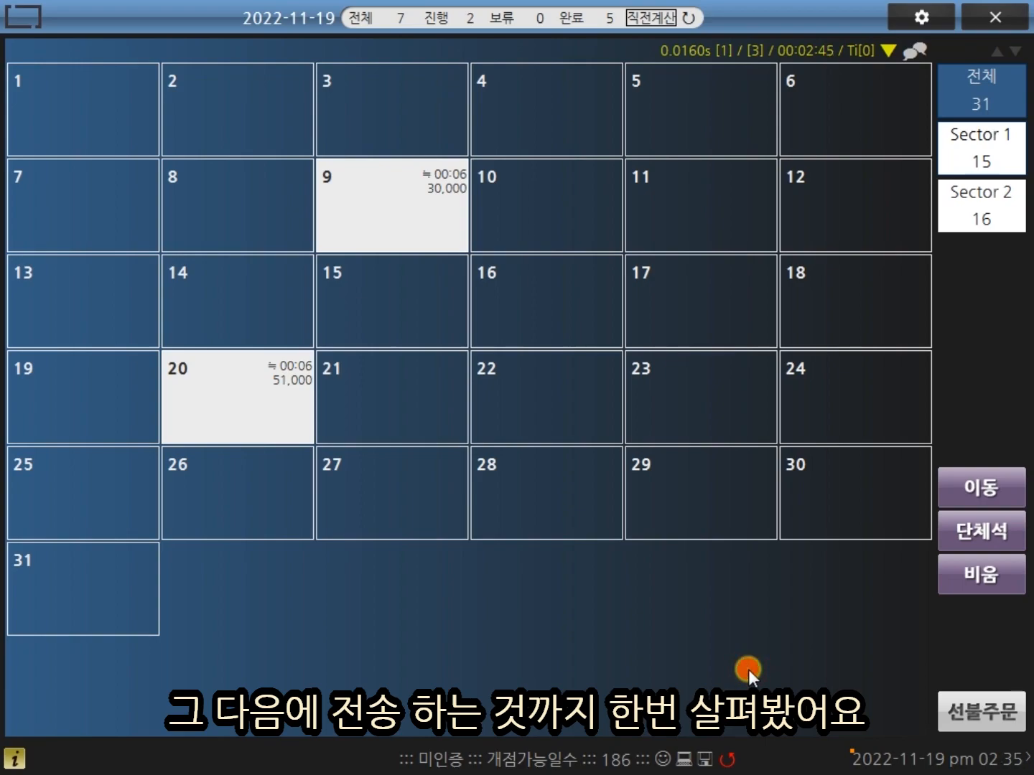
{"action": "left_click", "coordinate": [919, 17]}
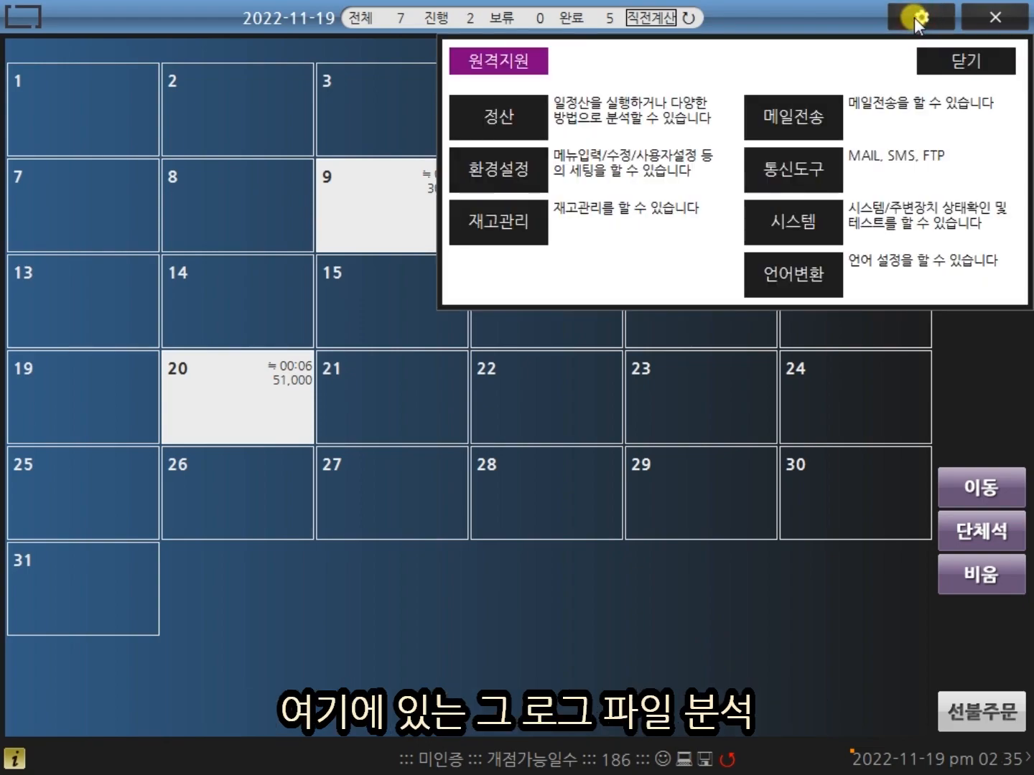
{"action": "left_click", "coordinate": [952, 60]}
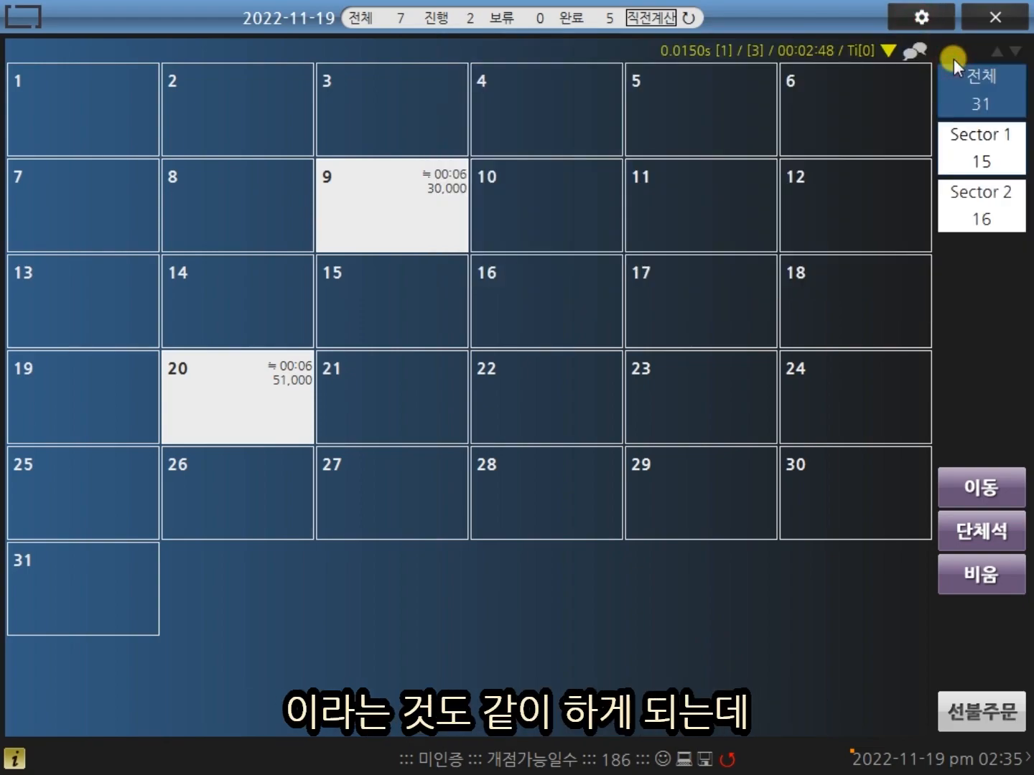